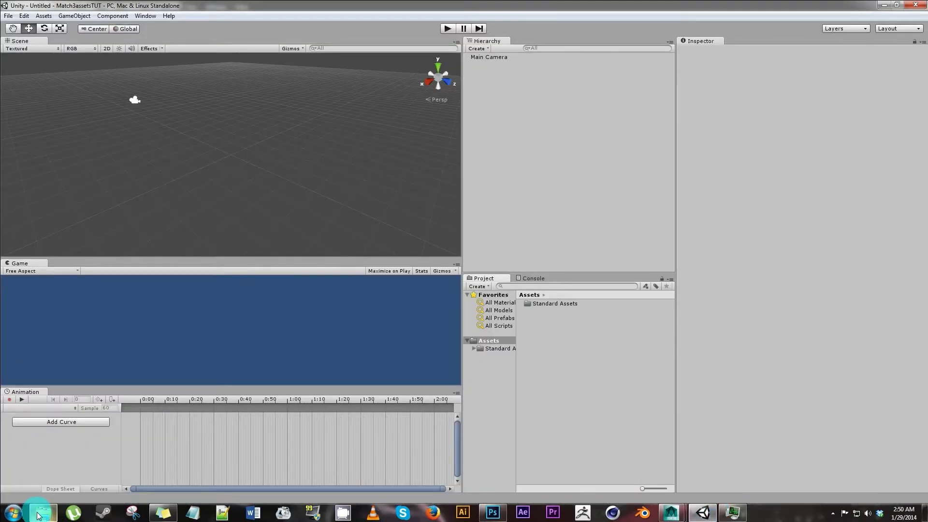
Step: Import Coin.fbx and GreenTexture from the Match3TUTassets folder into Unity's Assets
click(41, 512)
drag(485, 13, 141, 58)
click(45, 16)
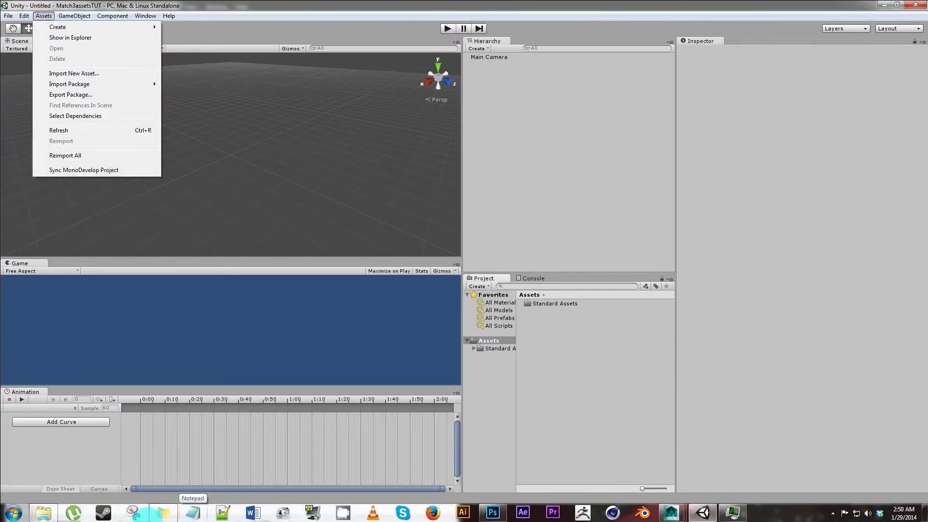
click(43, 512)
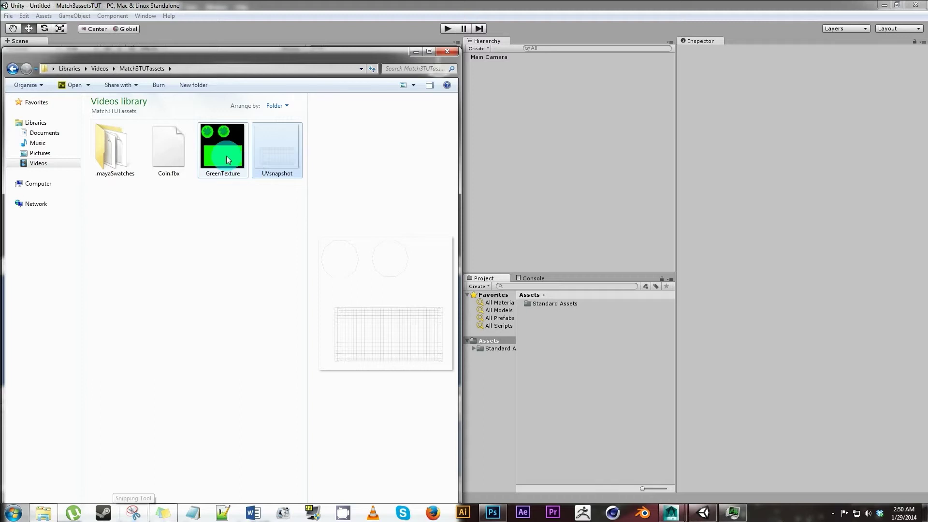
drag(177, 159, 486, 338)
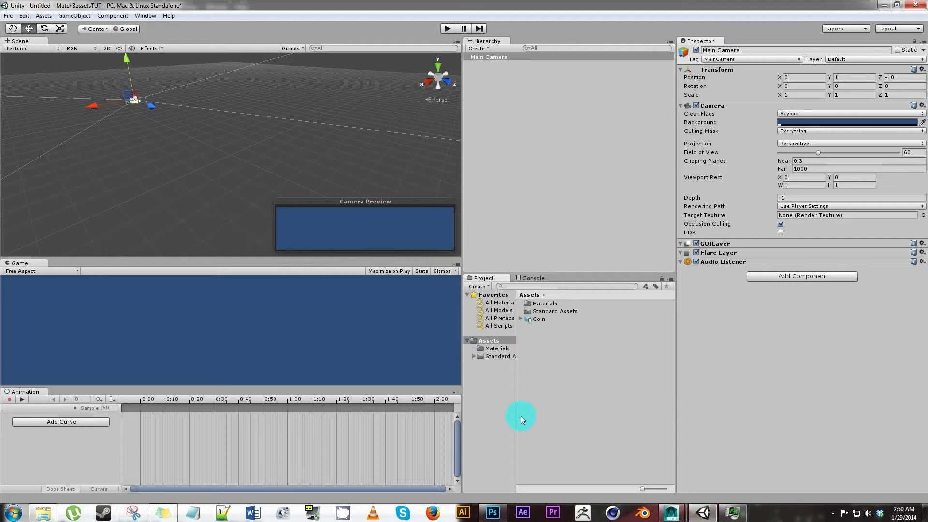
click(41, 511)
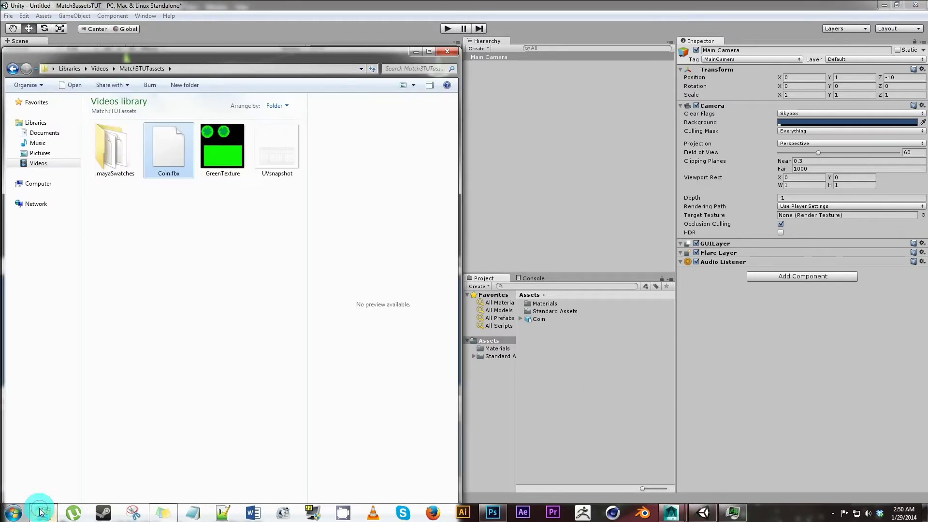
drag(222, 147, 595, 354)
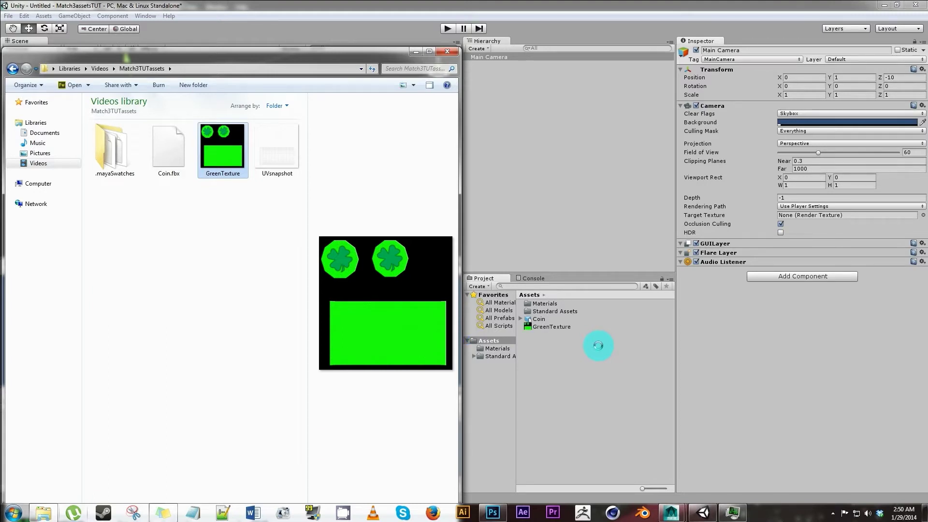
Step: Create a new 1024×1024 document and fill its canvas with black using the Paint Bucket
click(493, 512)
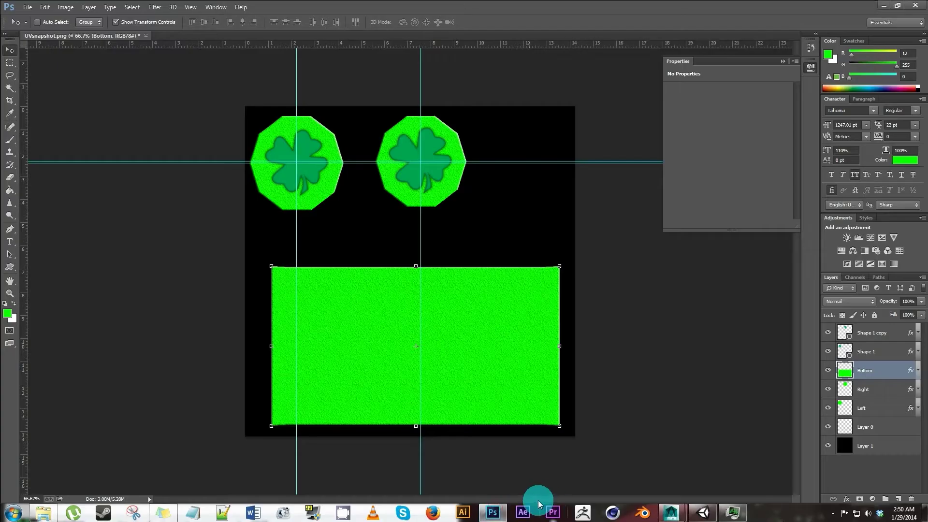
click(27, 8)
click(42, 20)
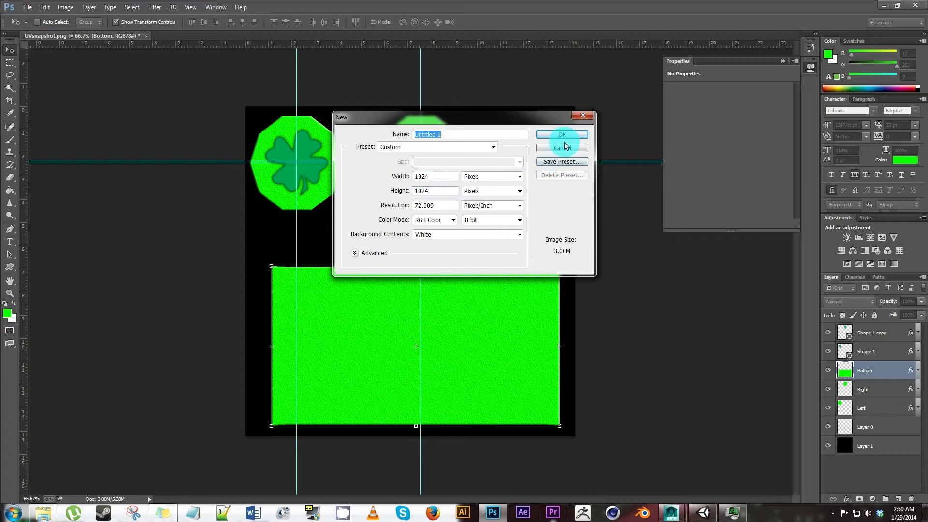
click(563, 136)
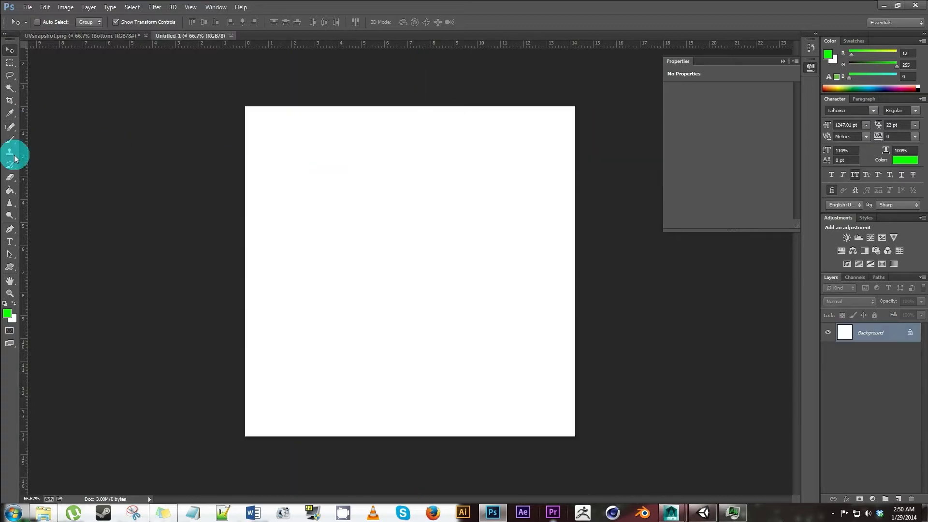
click(9, 193)
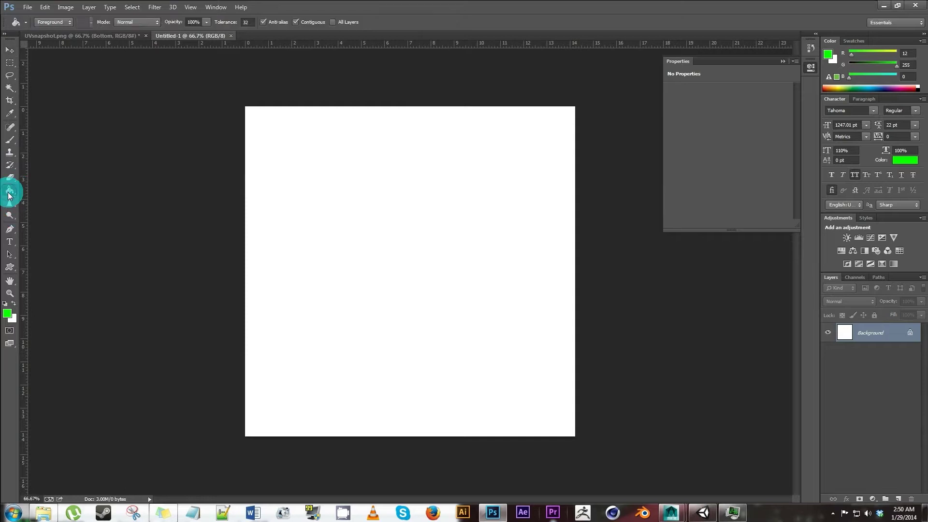
click(6, 313)
click(383, 488)
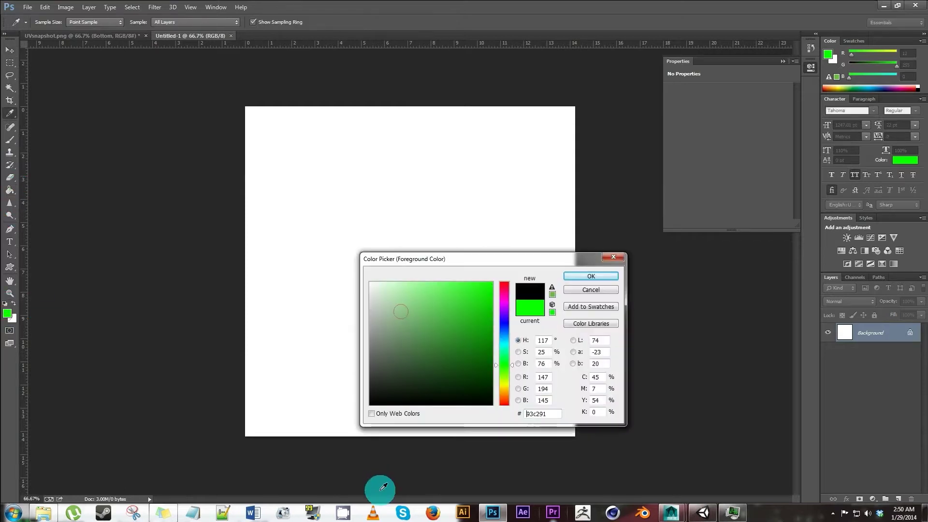
click(591, 276)
click(394, 225)
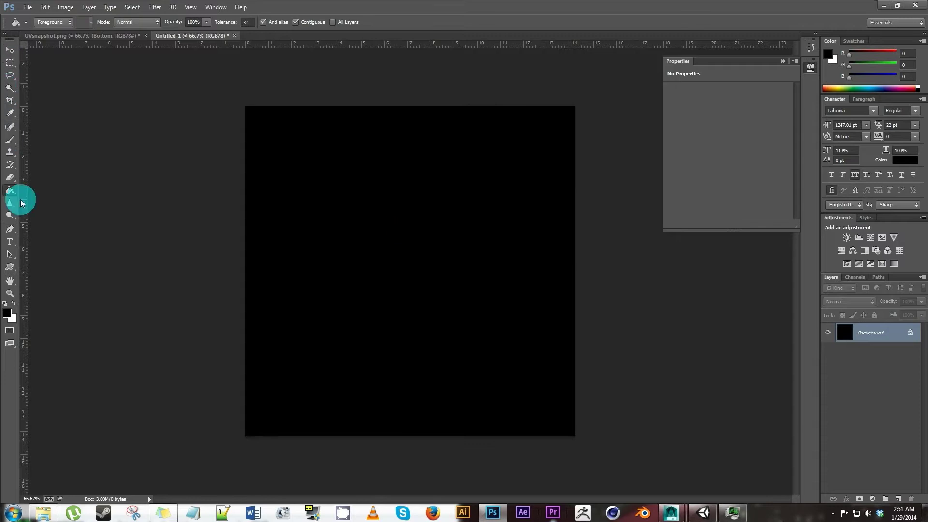
Step: Type a plus sign on a text layer and set its colour to white
click(9, 238)
click(359, 290)
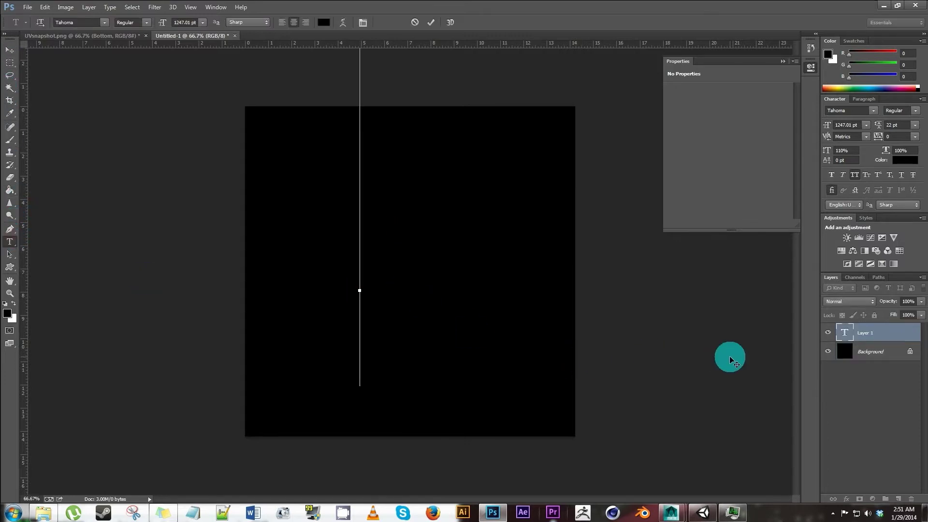
text(A)
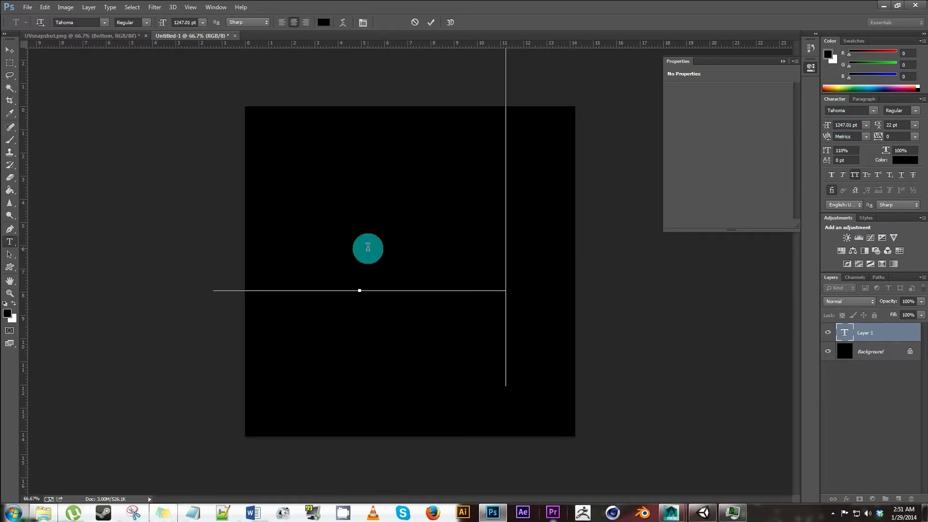
double_click(369, 247)
click(908, 165)
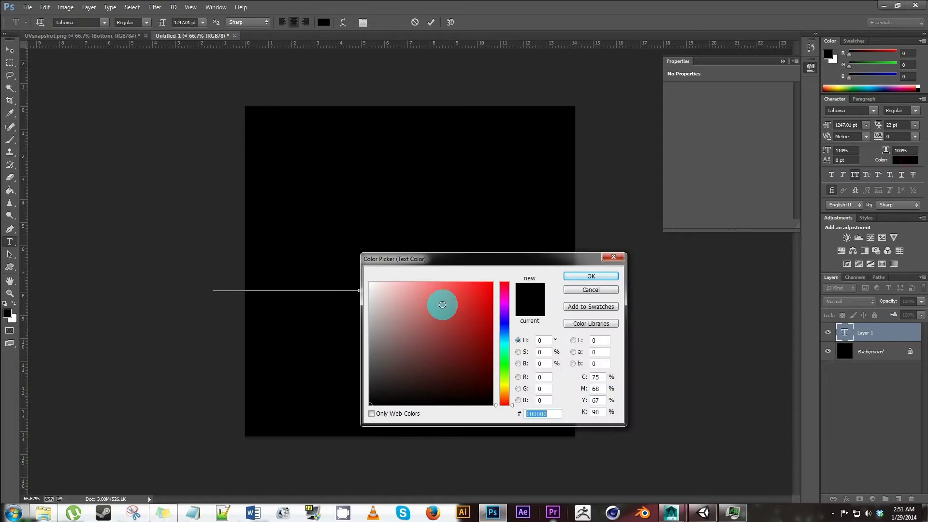
drag(408, 284, 317, 240)
click(590, 276)
Step: Convert the Background into Layer 0 and add guides crossing at the canvas centre
click(10, 49)
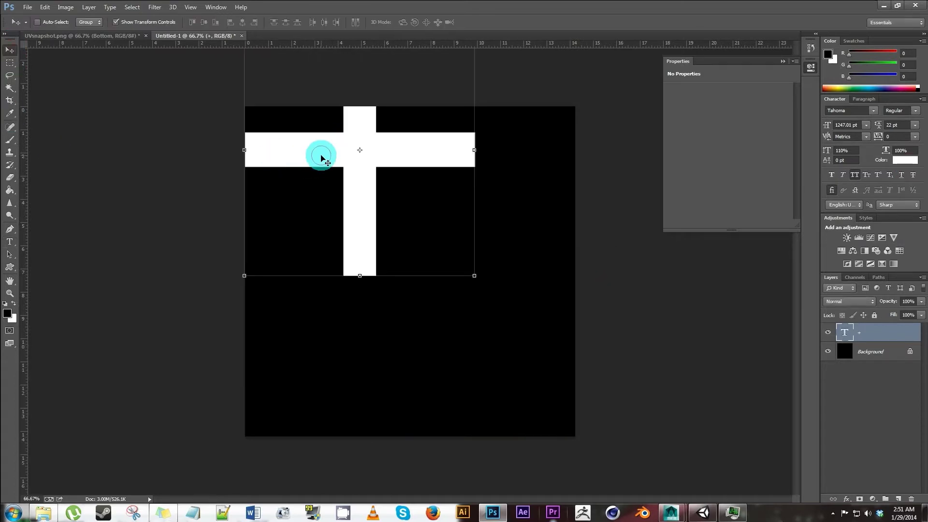
drag(321, 155, 369, 274)
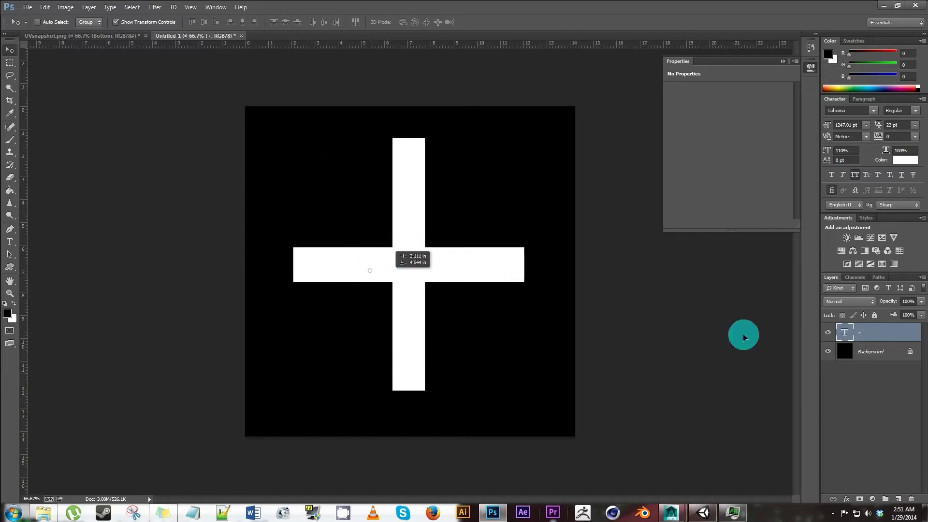
double_click(891, 345)
click(545, 164)
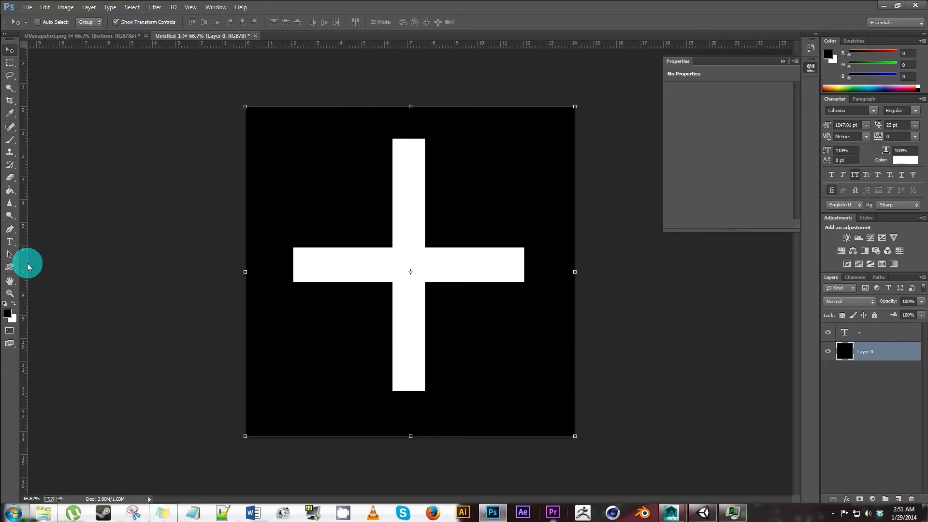
drag(23, 262, 411, 323)
drag(424, 45, 465, 273)
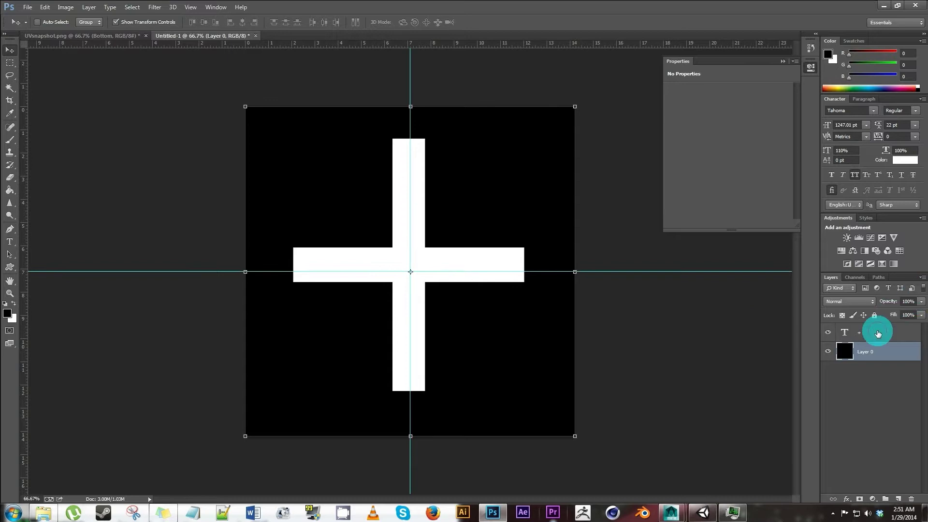
Step: Rasterize the plus text layer, enlarge the cross and move it onto the guide intersection
click(878, 332)
right_click(891, 333)
click(793, 165)
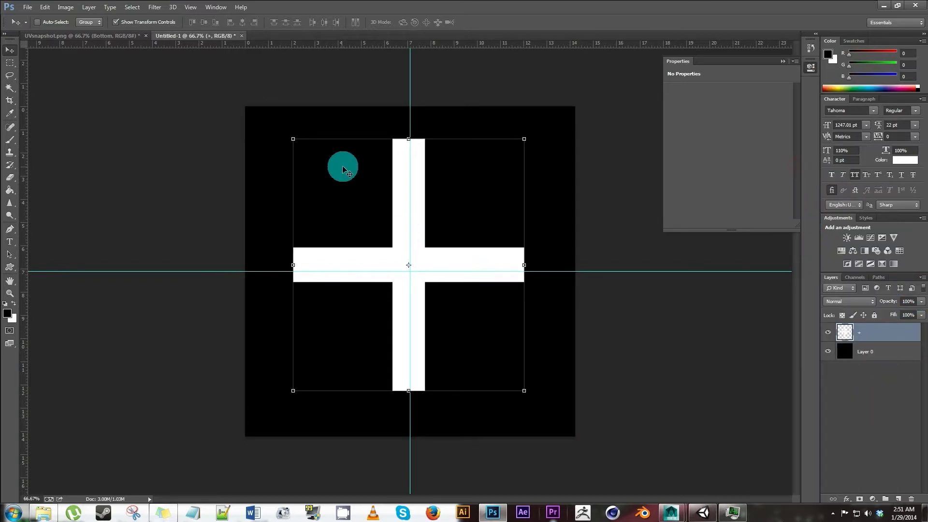
drag(293, 139, 275, 120)
drag(474, 397, 535, 399)
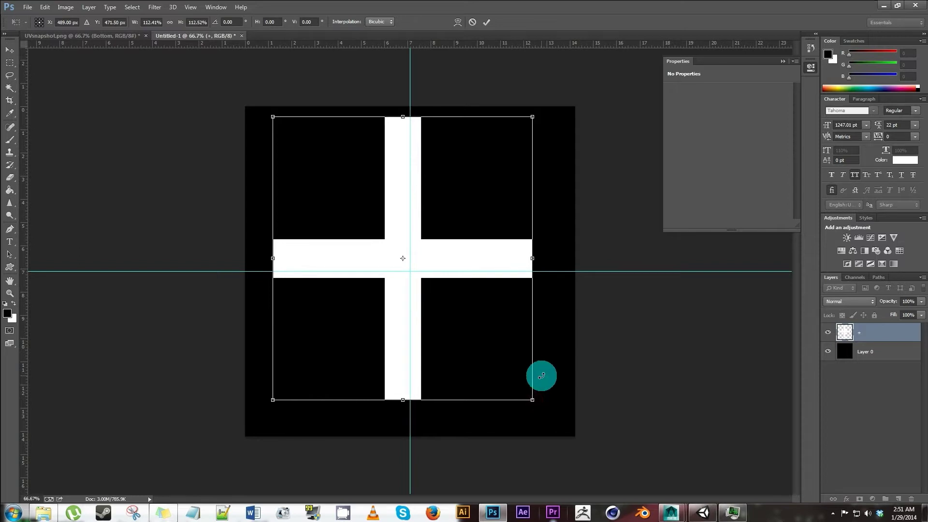
key(Return)
mouse_move(429, 252)
mouse_down()
mouse_move(443, 279)
mouse_move(427, 263)
mouse_move(435, 265)
mouse_up()
Step: Nudge the cross with the arrow keys to centre it exactly on the guides
key(ctrl+t)
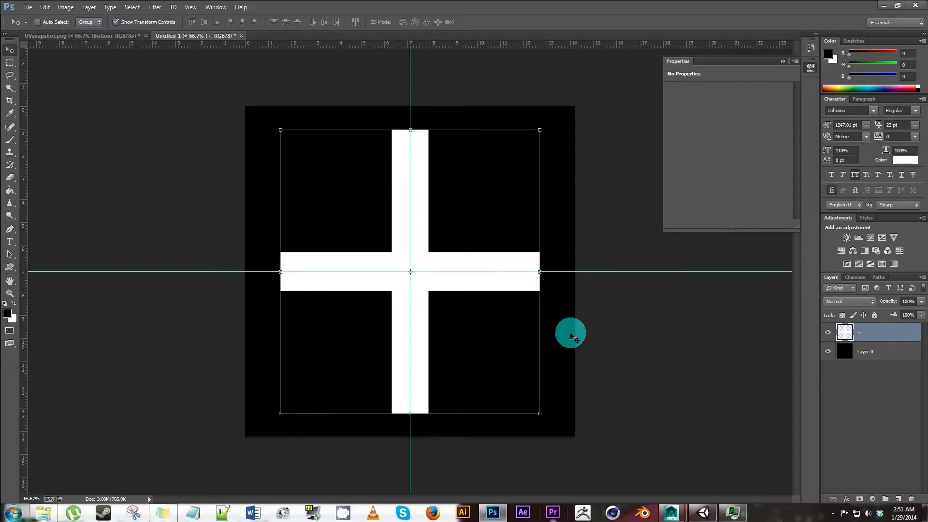
key(Left)
key(Left)
key(Left)
key(Up)
key(Right)
key(Right)
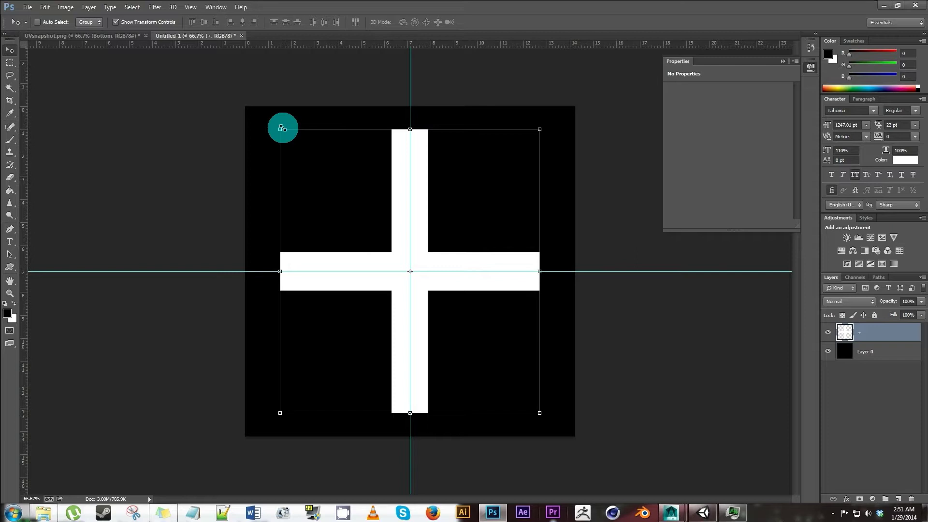
right_click(319, 184)
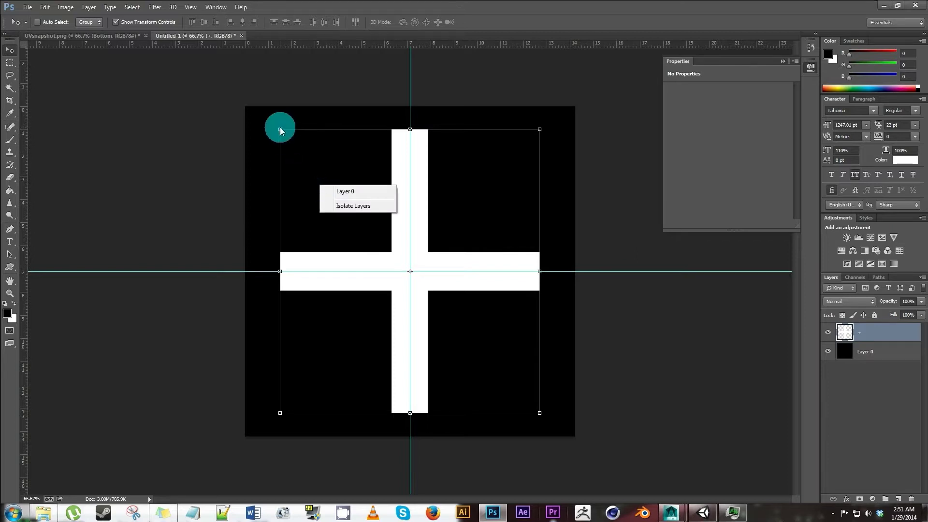
click(10, 63)
right_click(369, 225)
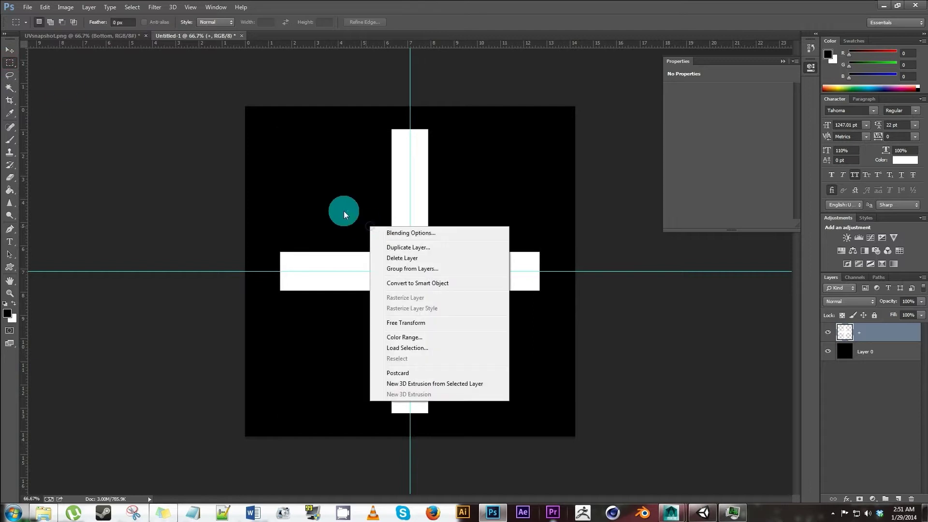
click(9, 63)
click(9, 50)
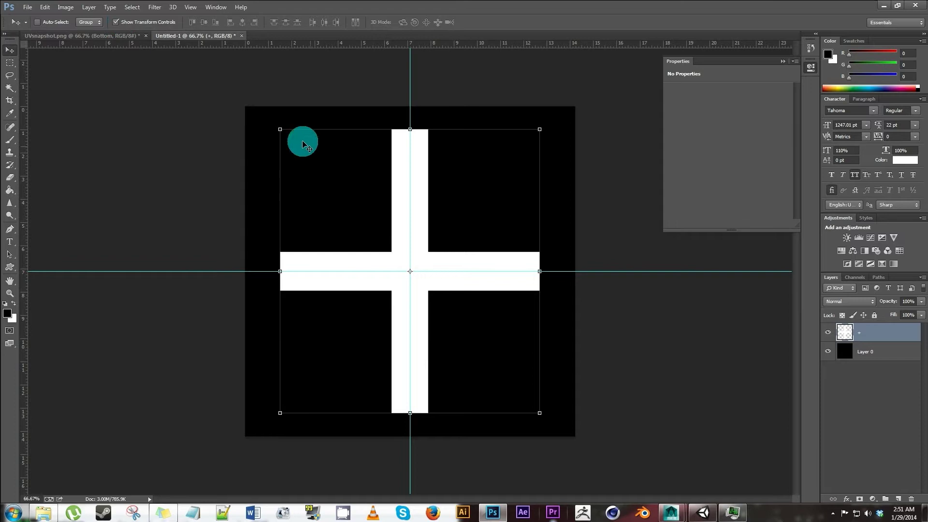
Step: Put the cross in Warp mode and taper its top and left arms into spikes
click(281, 130)
right_click(472, 259)
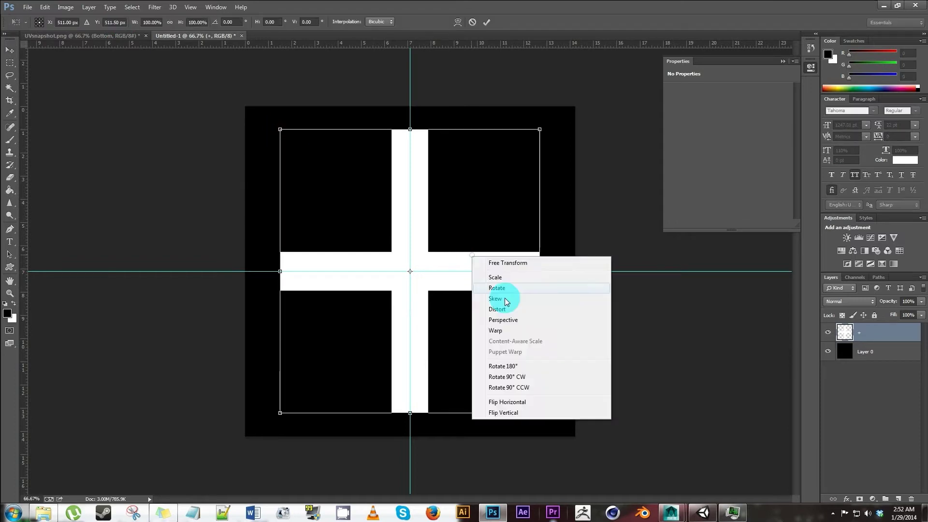
click(523, 332)
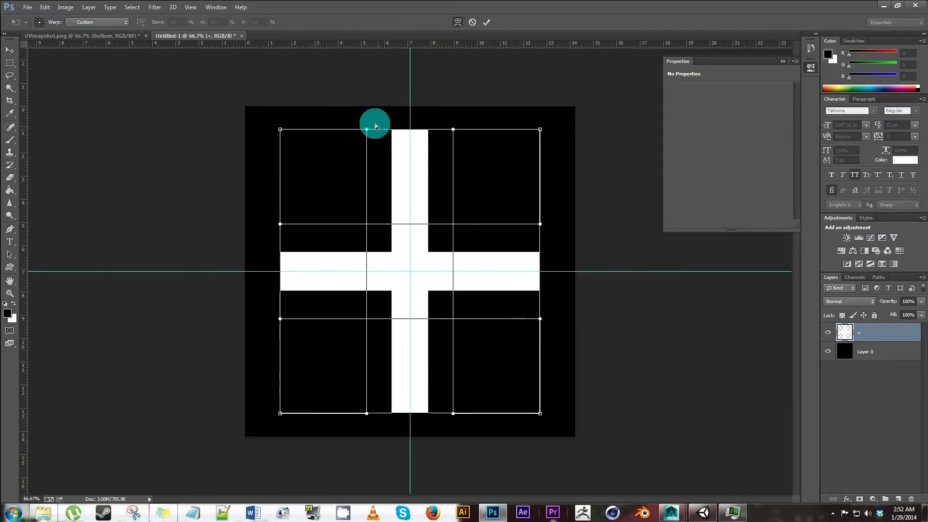
drag(368, 130, 523, 102)
click(456, 129)
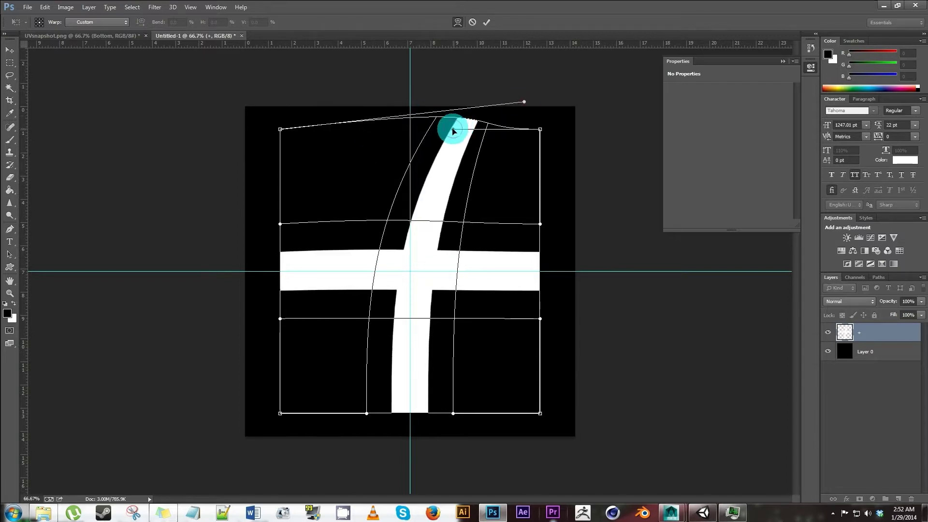
drag(453, 131, 296, 104)
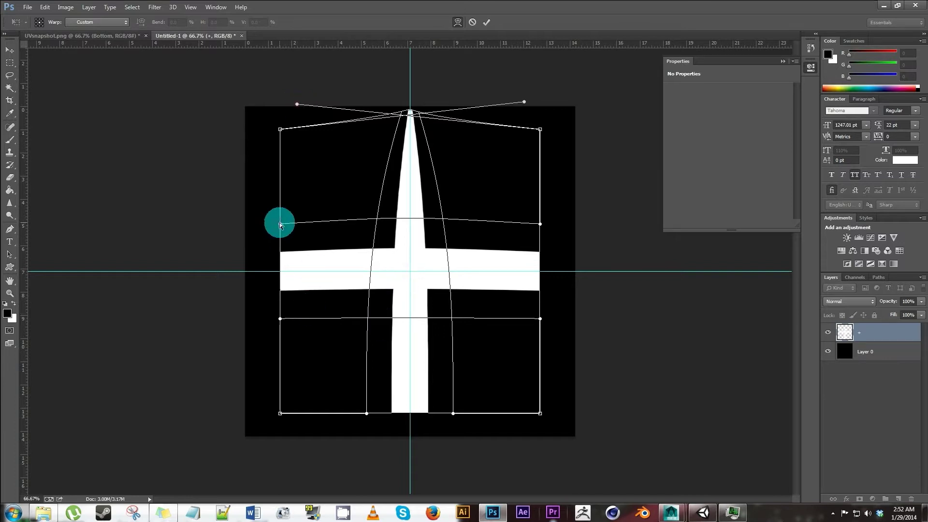
drag(279, 224, 220, 310)
drag(275, 306, 249, 179)
drag(227, 344, 236, 382)
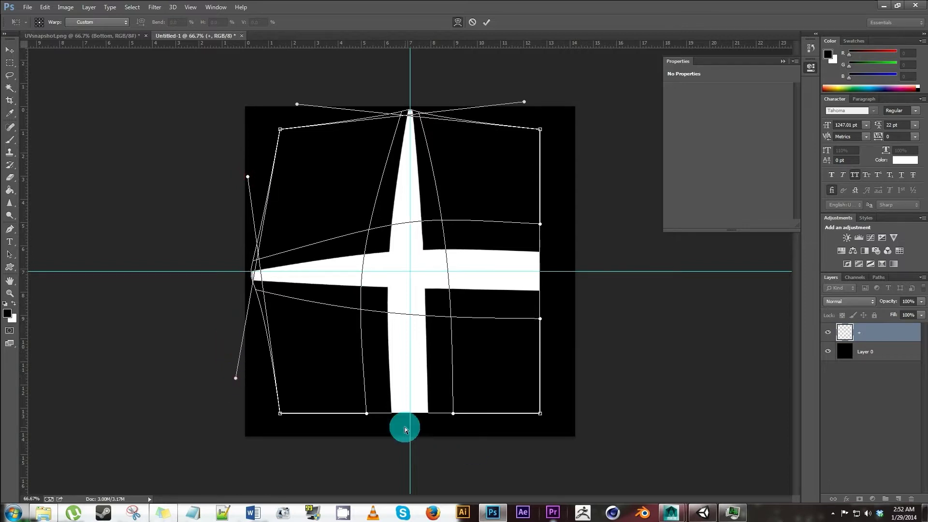
Step: Taper the bottom and right arms into spikes and pinch the star's centre
drag(367, 413, 553, 440)
drag(377, 420, 269, 427)
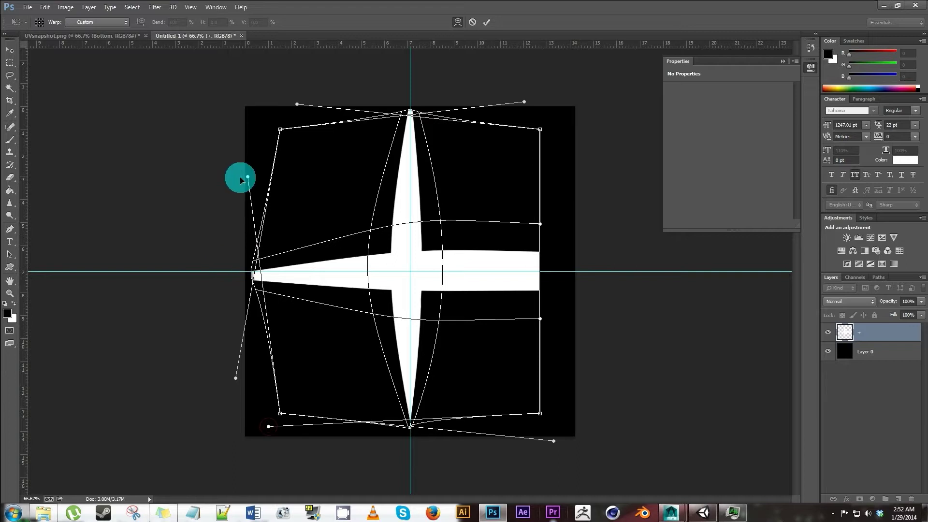
drag(247, 178, 235, 137)
drag(236, 377, 237, 402)
click(527, 216)
drag(526, 215, 592, 394)
click(545, 326)
drag(540, 318, 577, 141)
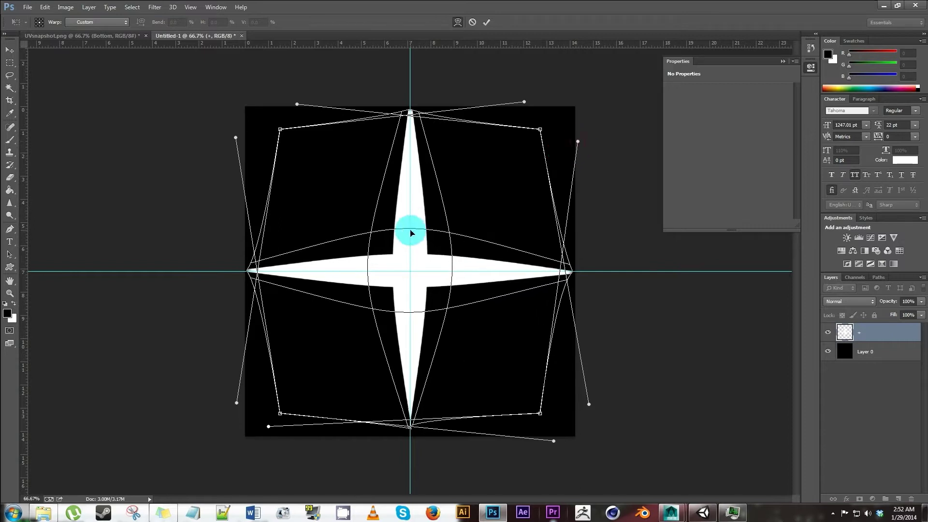
drag(410, 235, 410, 245)
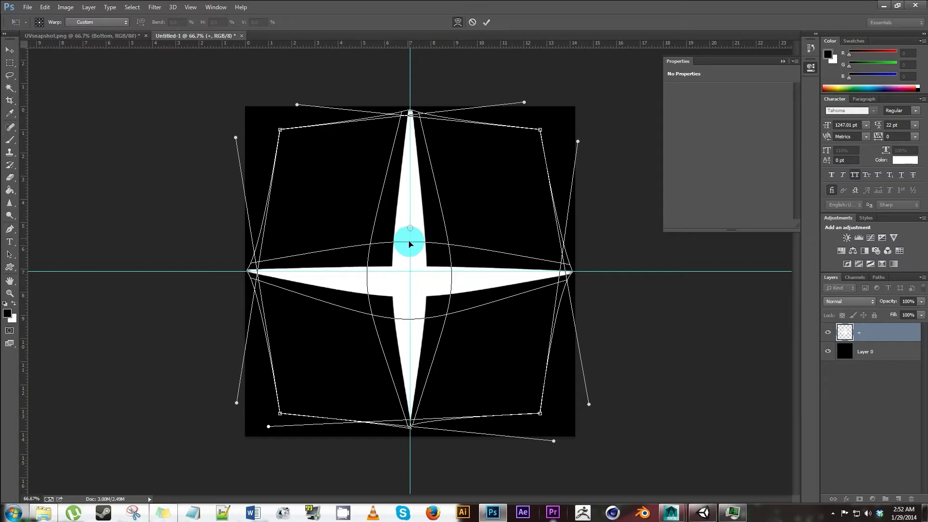
mouse_move(409, 321)
mouse_down()
mouse_move(411, 300)
mouse_move(411, 308)
mouse_up()
click(365, 274)
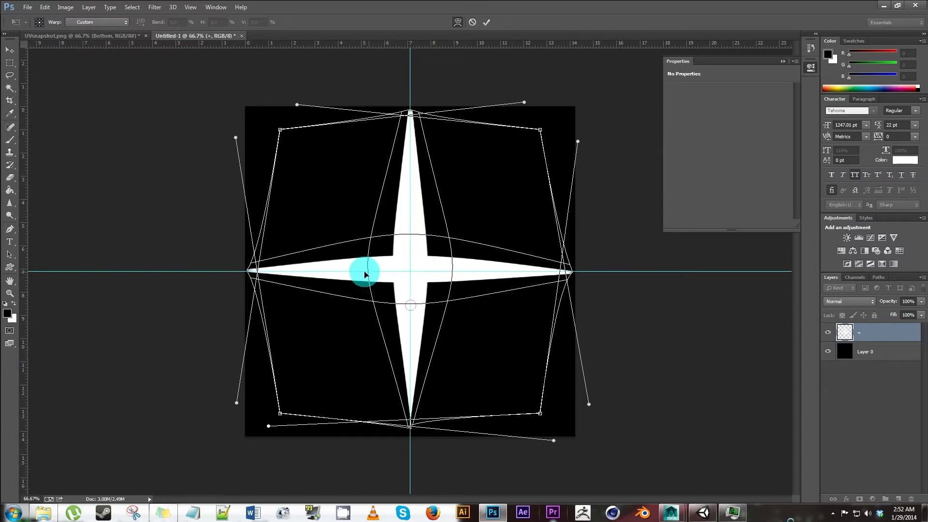
mouse_move(369, 273)
mouse_down()
mouse_move(460, 267)
mouse_move(440, 265)
mouse_move(448, 271)
mouse_up()
Step: Commit the warp and draw a white circle over the star's centre with the Ellipse Tool
click(815, 346)
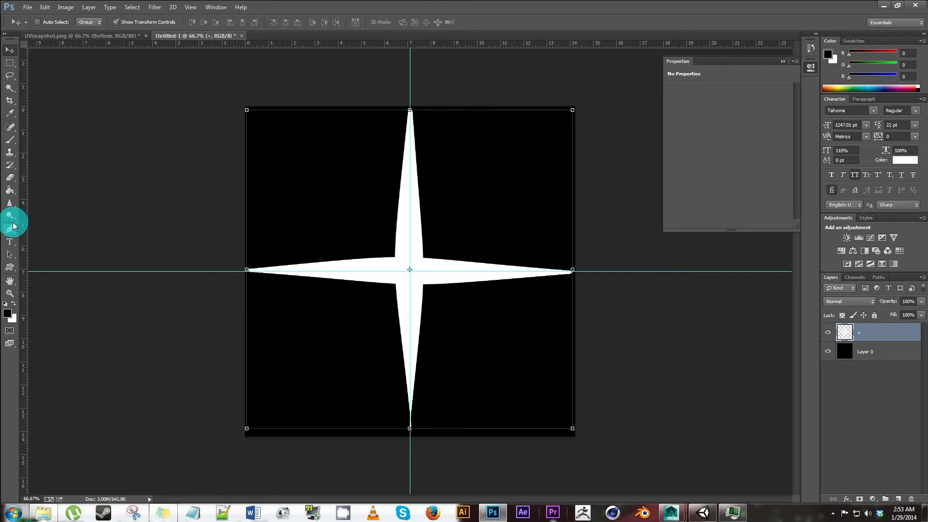
click(10, 267)
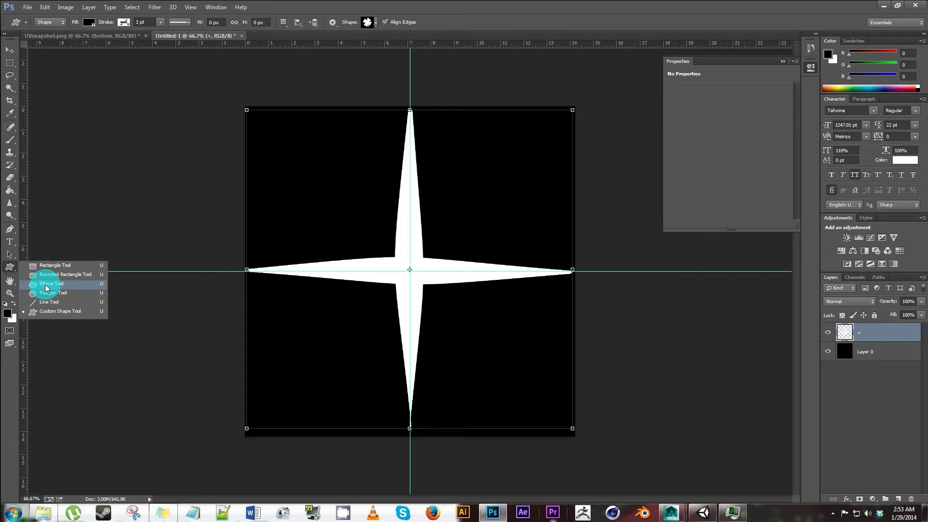
click(47, 285)
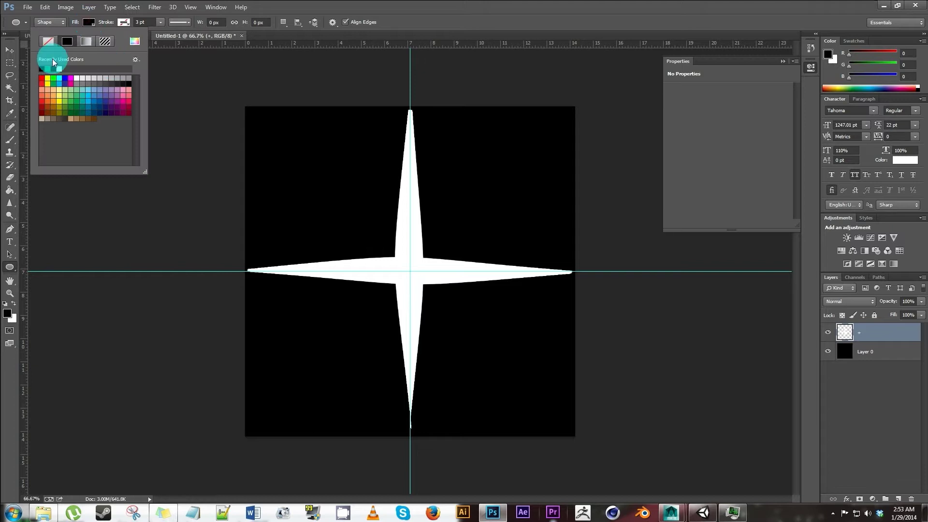
click(60, 68)
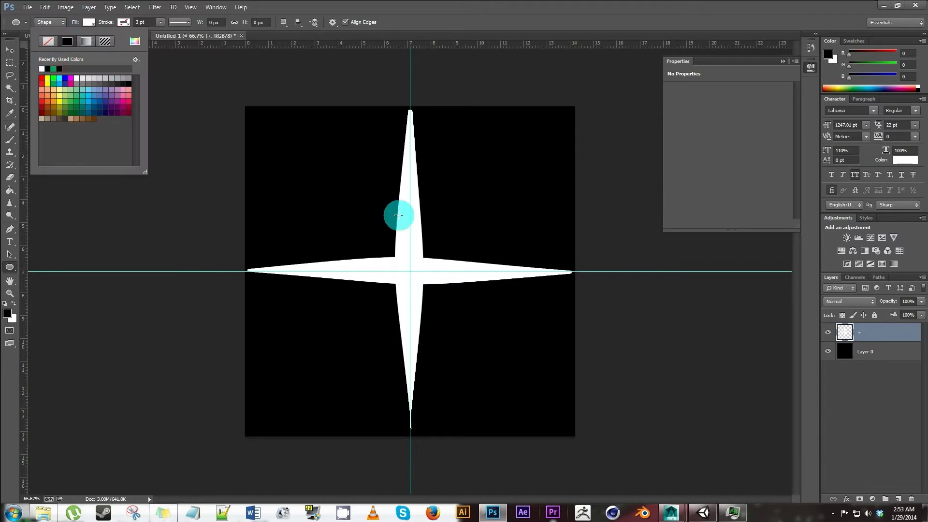
click(358, 220)
shift+drag(361, 222, 458, 319)
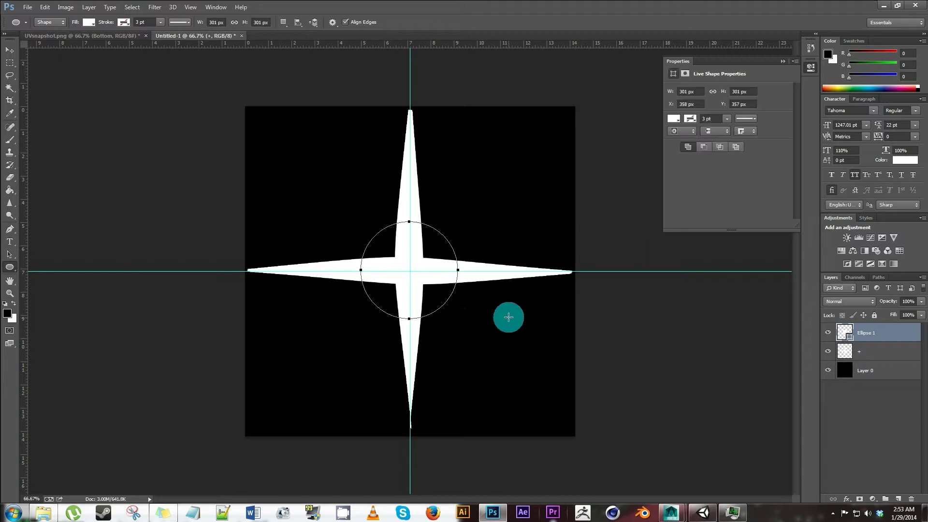
Step: Nudge the circle toward centre, trial-merge it with the star, then undo the merge
click(9, 50)
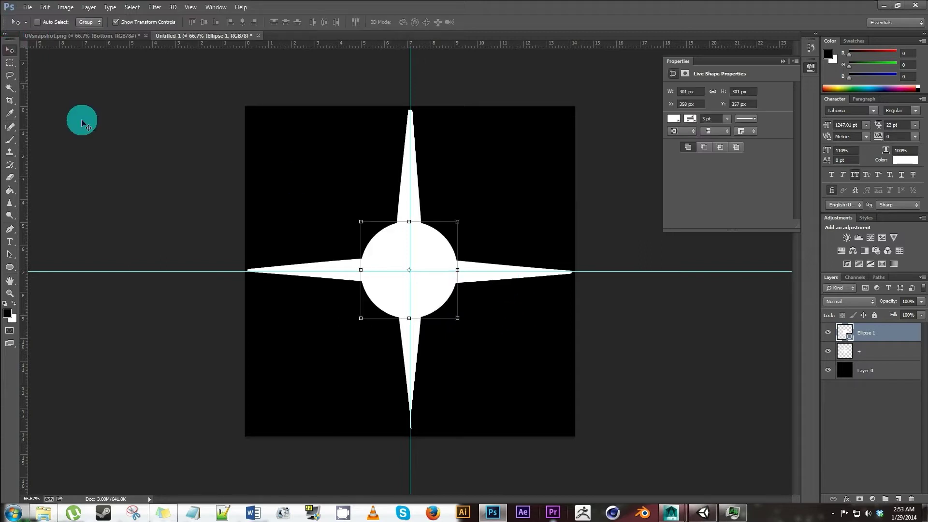
key(Right)
key(Right)
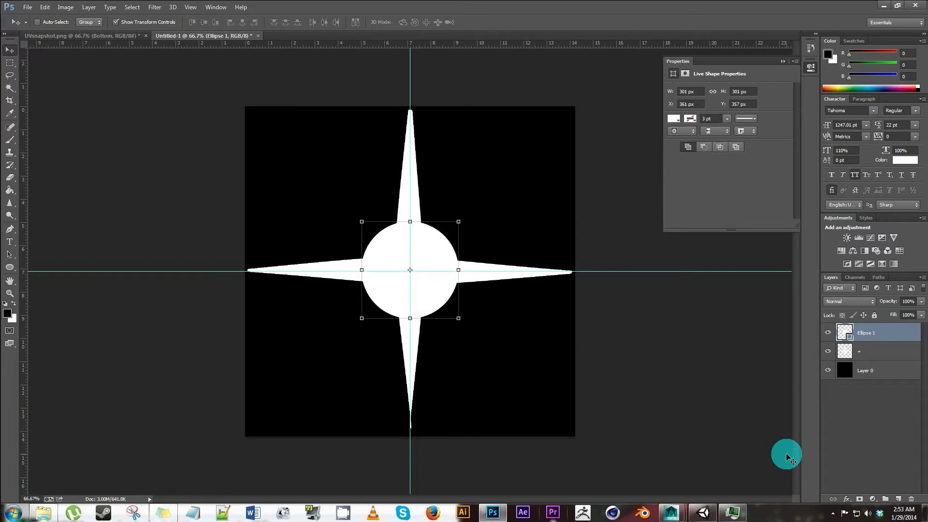
key(Down)
key(Down)
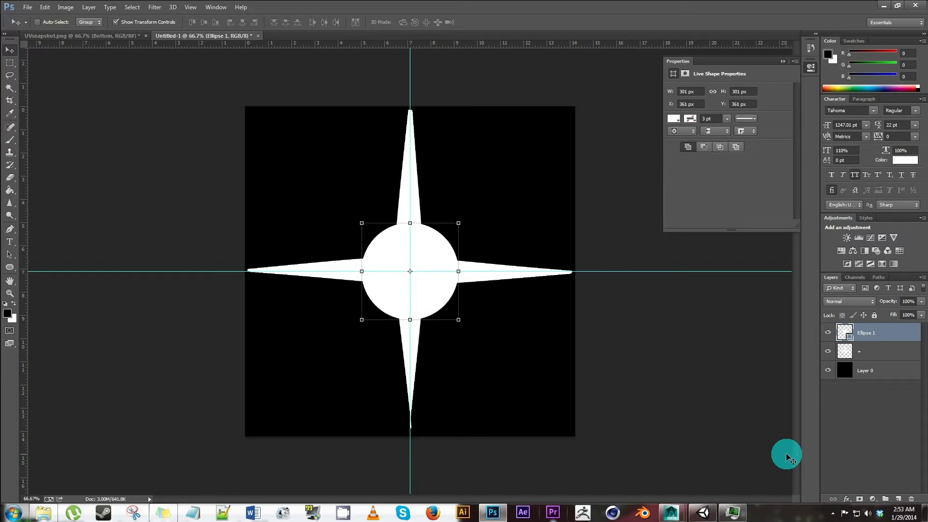
shift+click(888, 353)
right_click(909, 338)
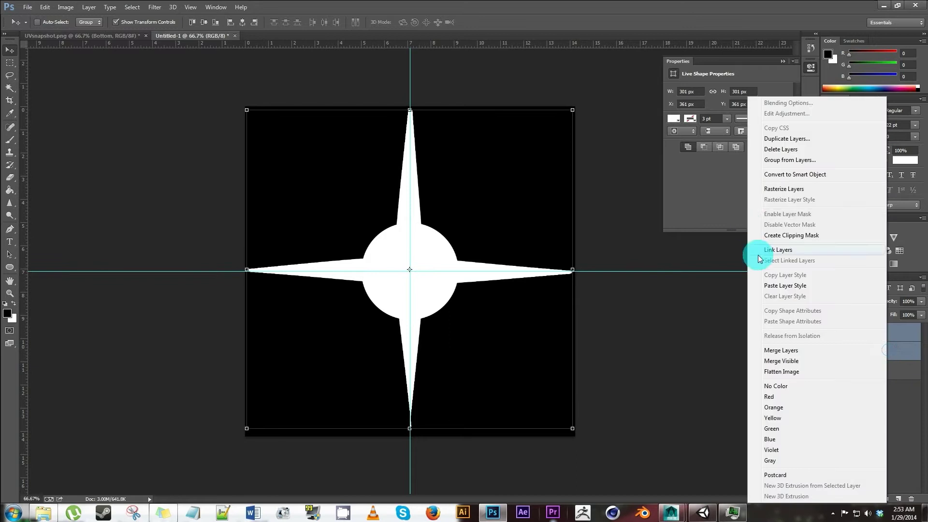
click(802, 350)
double_click(912, 334)
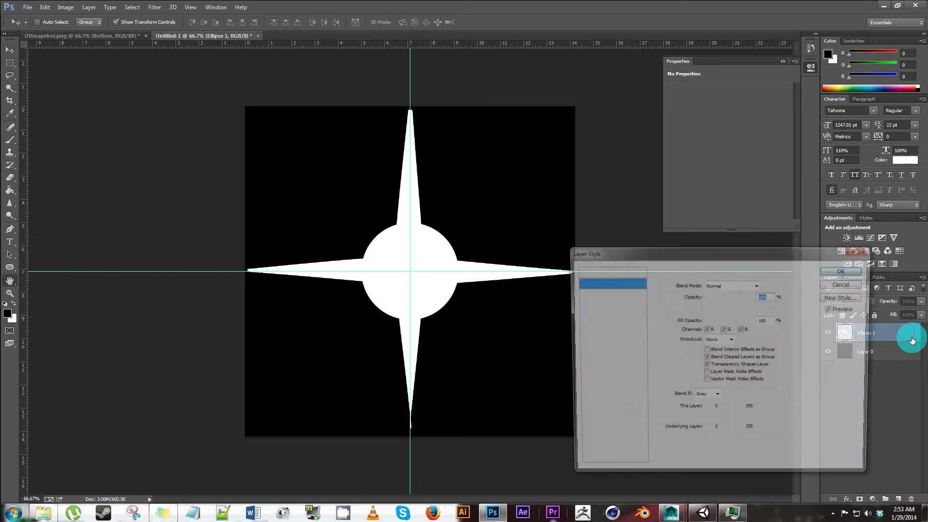
click(845, 270)
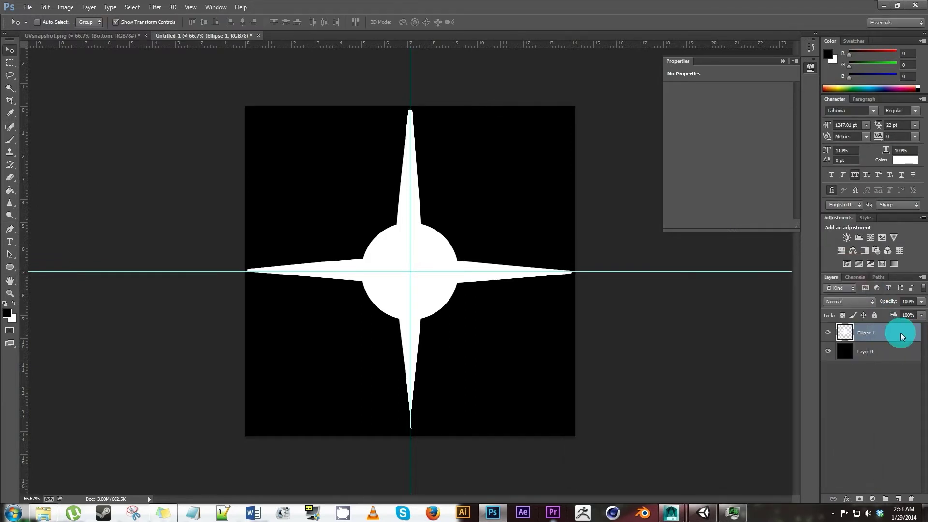
key(ctrl+z)
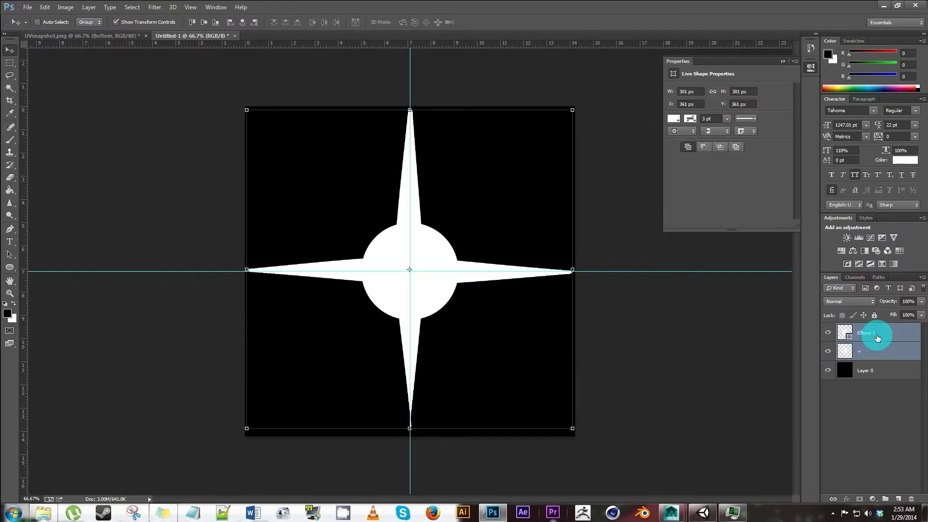
Step: Shrink the circle to about 85% and reset the horizontal guide to the centre
click(901, 340)
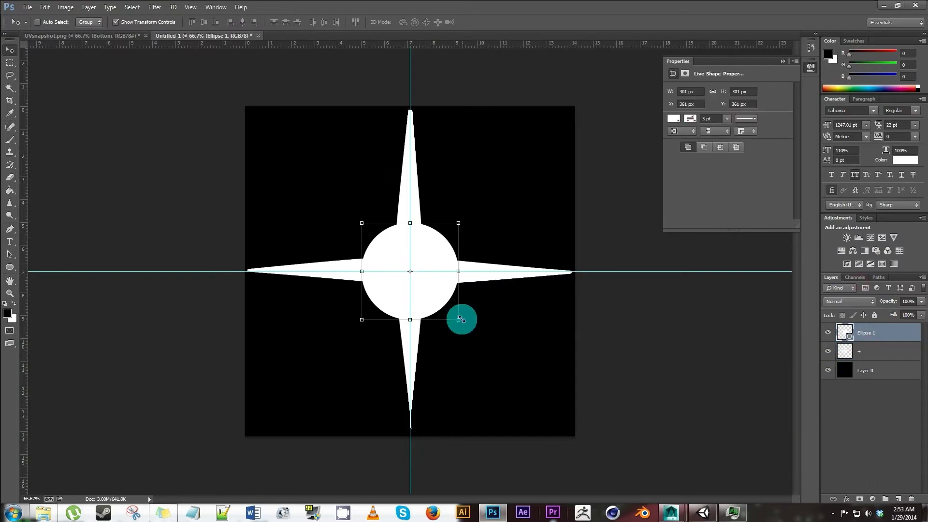
drag(459, 319, 444, 305)
key(Return)
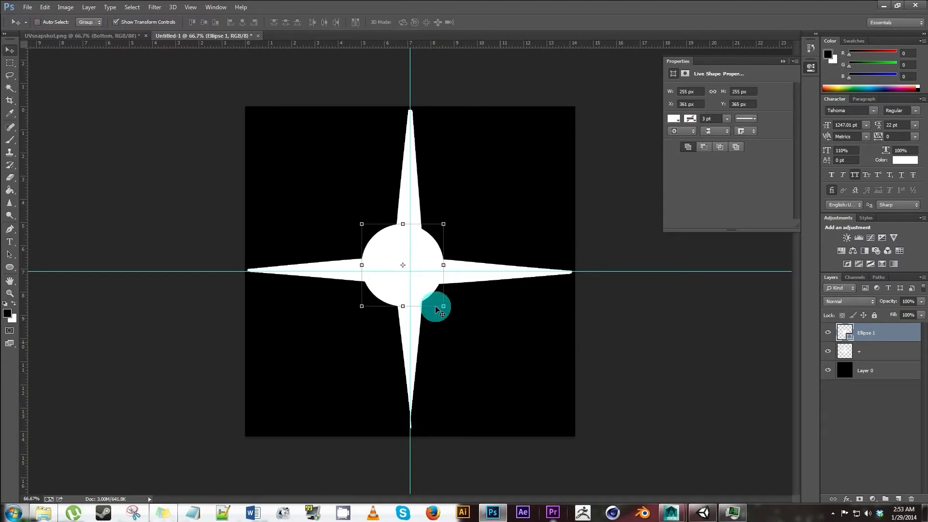
drag(432, 272, 435, 284)
click(870, 370)
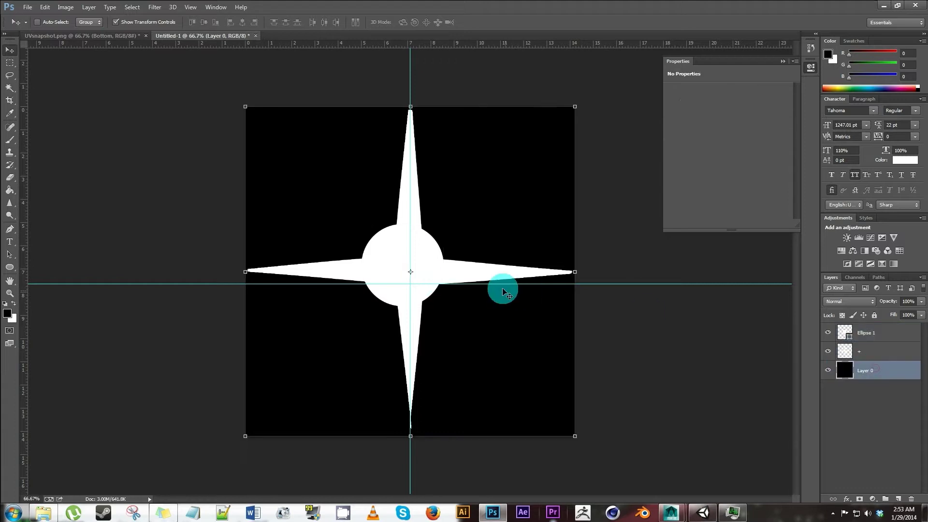
drag(504, 285, 503, 271)
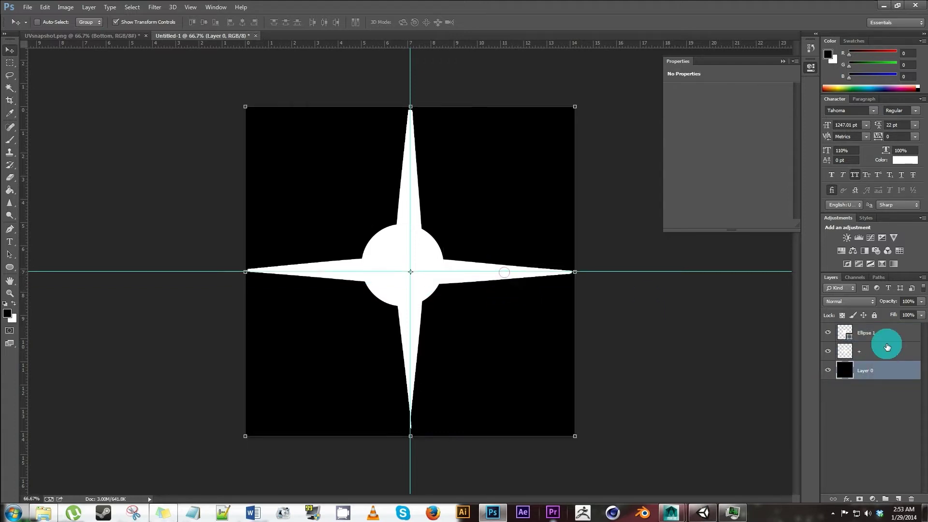
click(866, 351)
Step: Recentre the circle on the star and merge both into one Ellipse 1 layer
click(883, 330)
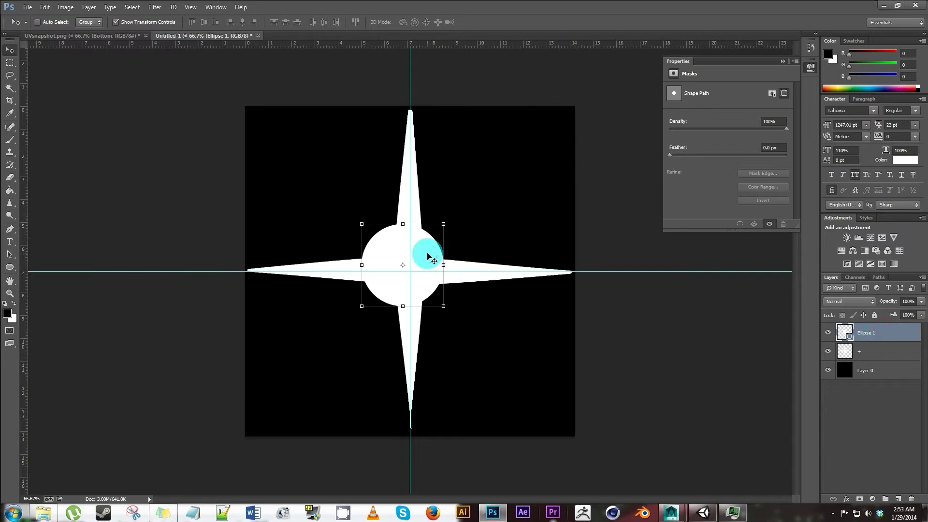
drag(425, 249, 434, 262)
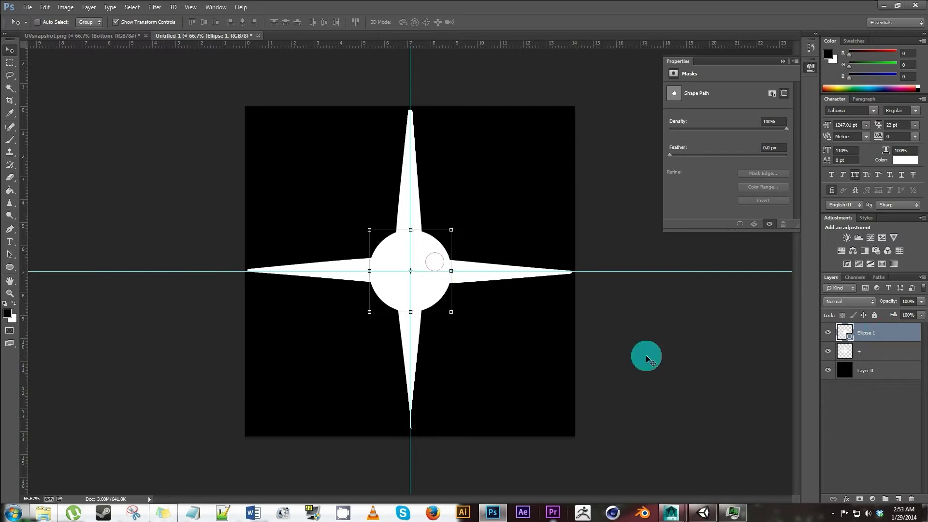
key(Left)
key(Left)
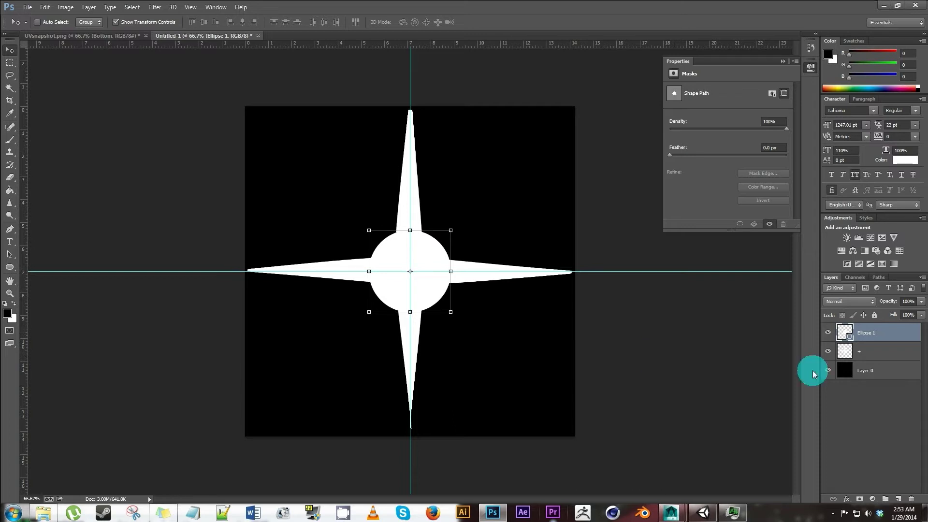
shift+click(885, 351)
right_click(883, 350)
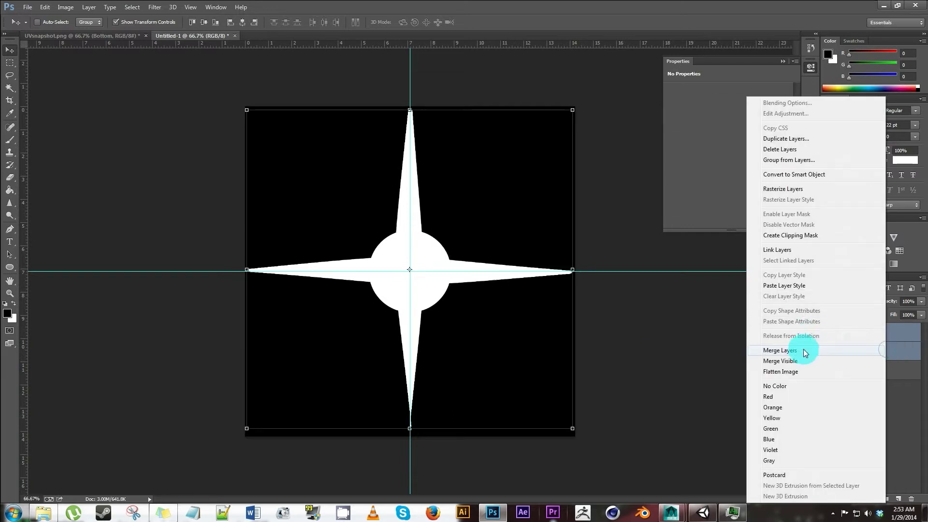
click(801, 352)
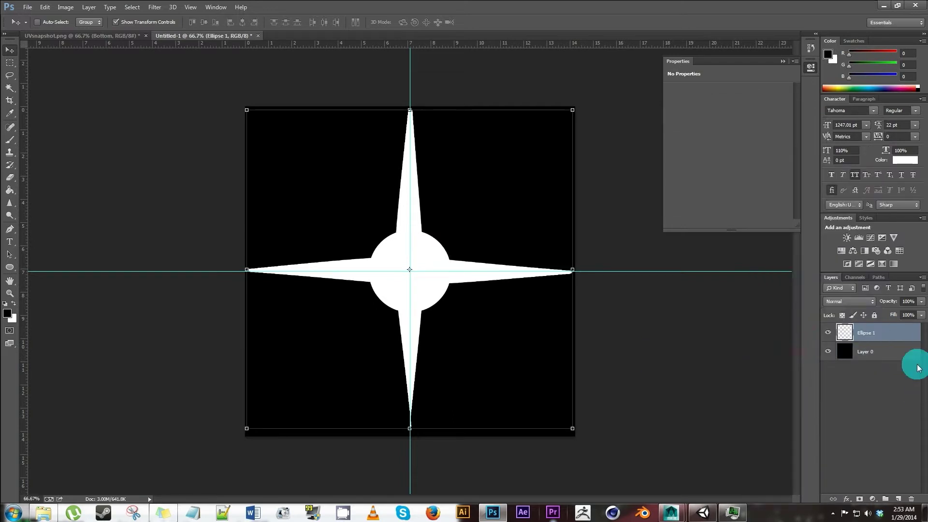
Step: Give Ellipse 1 a white Outer Glow: size 24 px, 0% spread, Screen at 75% opacity
double_click(887, 357)
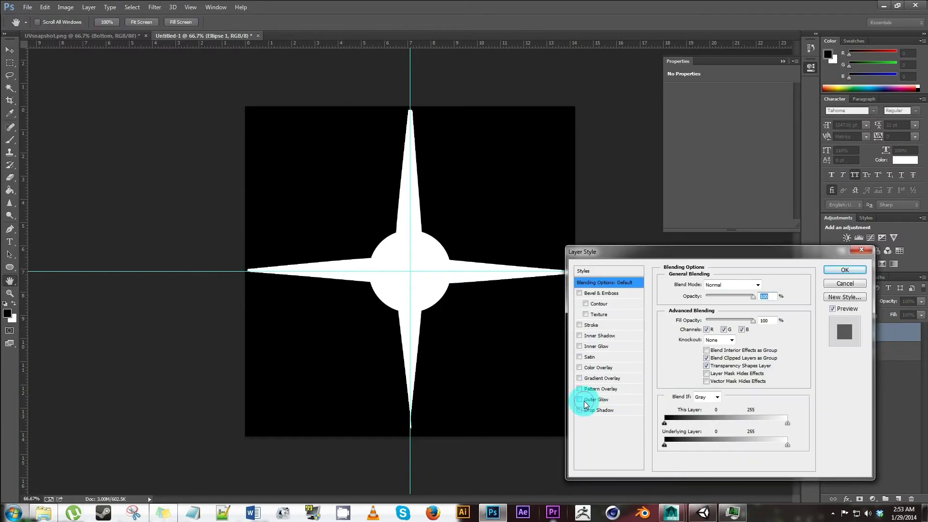
click(596, 399)
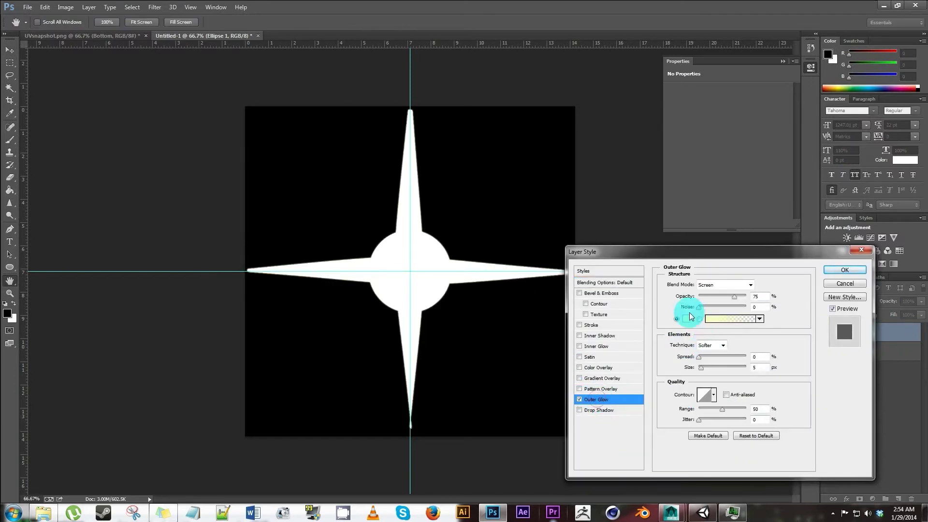
click(686, 319)
click(441, 254)
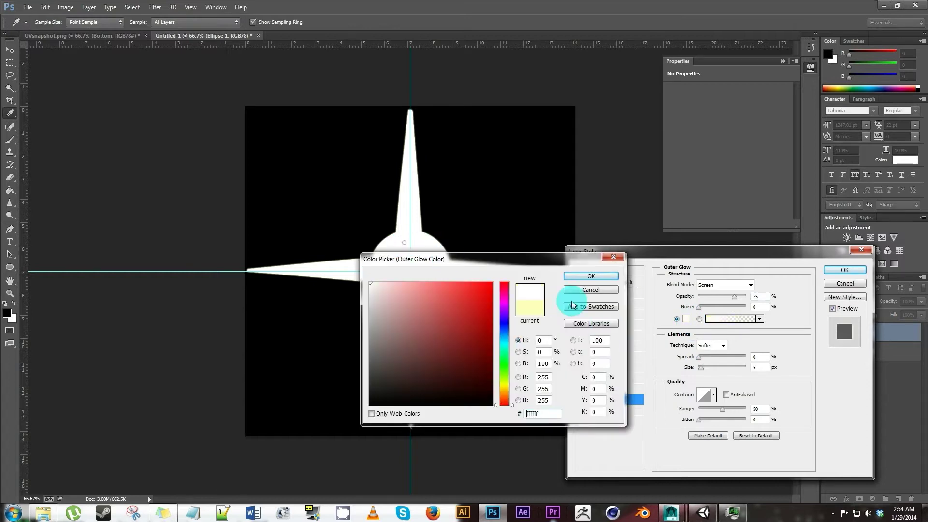
click(596, 275)
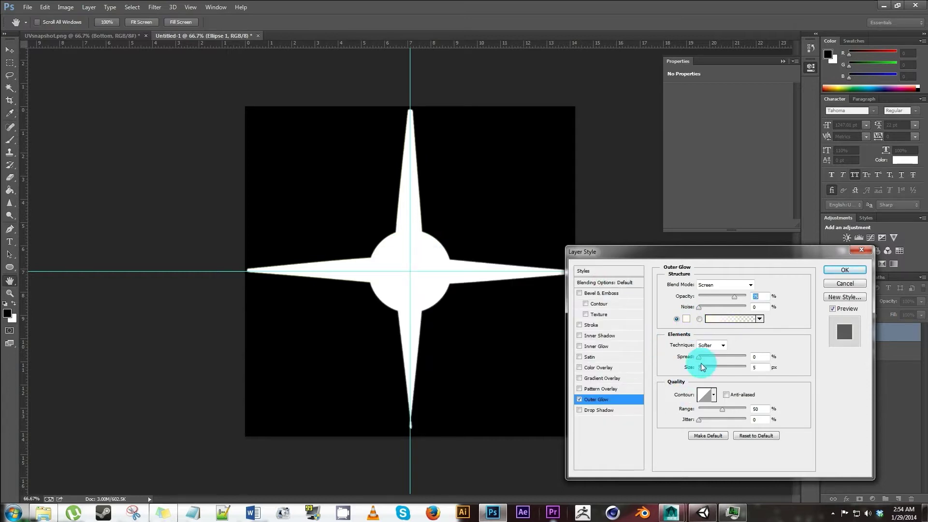
mouse_move(703, 366)
mouse_down()
mouse_move(710, 369)
mouse_move(708, 358)
mouse_up()
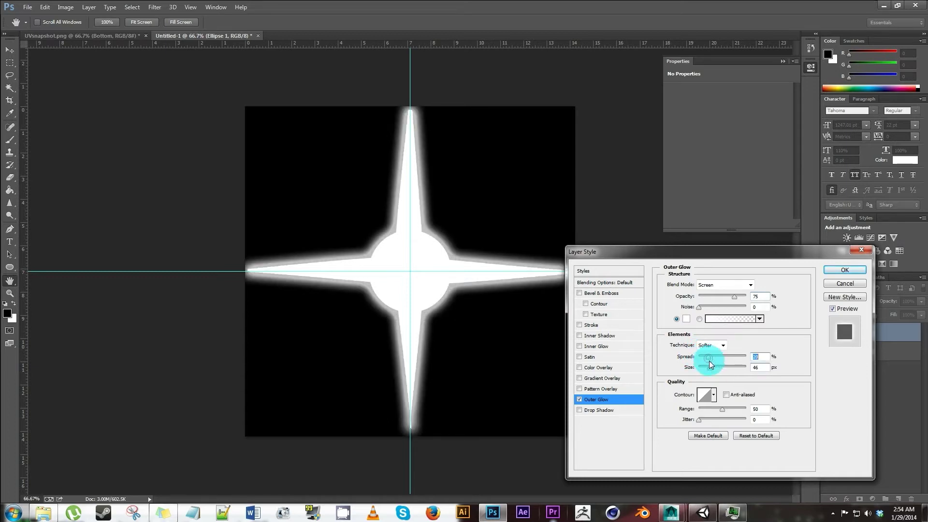
mouse_move(701, 368)
mouse_down()
mouse_move(698, 358)
mouse_move(712, 367)
mouse_up()
click(706, 367)
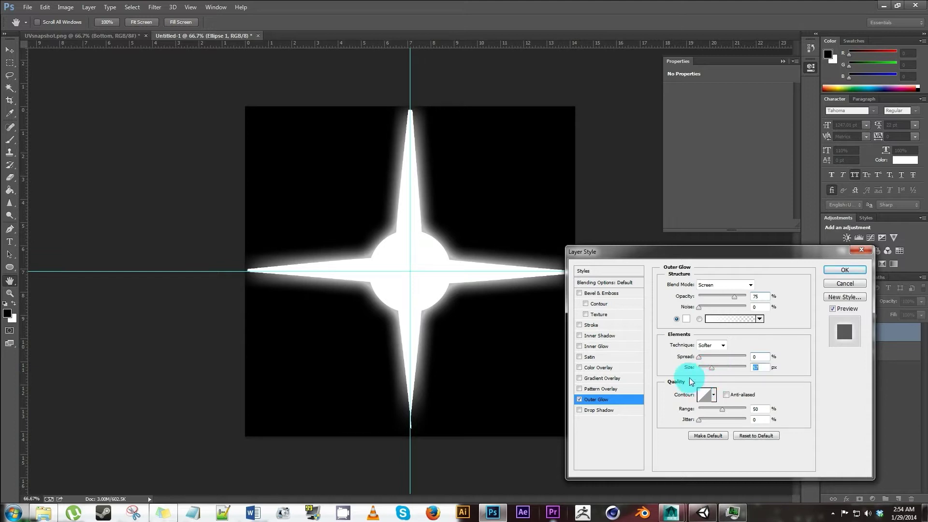
click(845, 270)
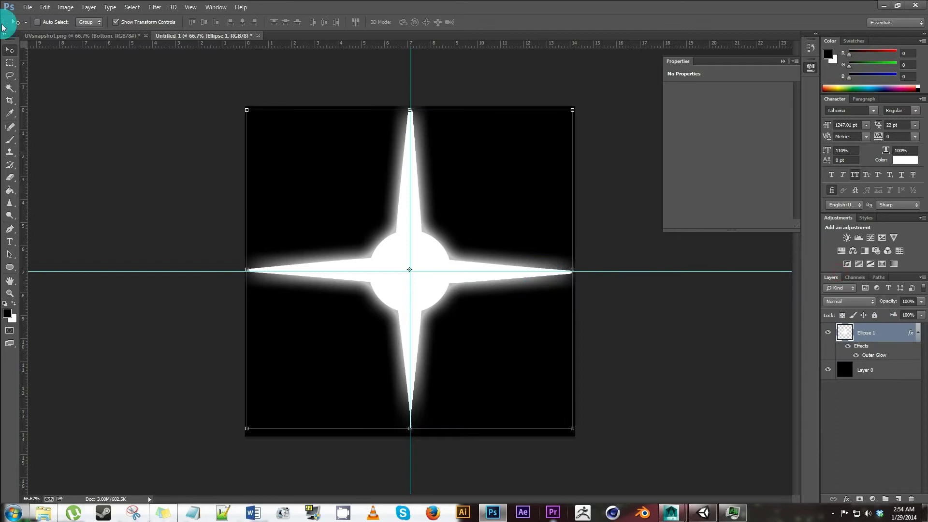
Step: Export the star via Save for Web as a PNG-24 named StarParticle
click(28, 7)
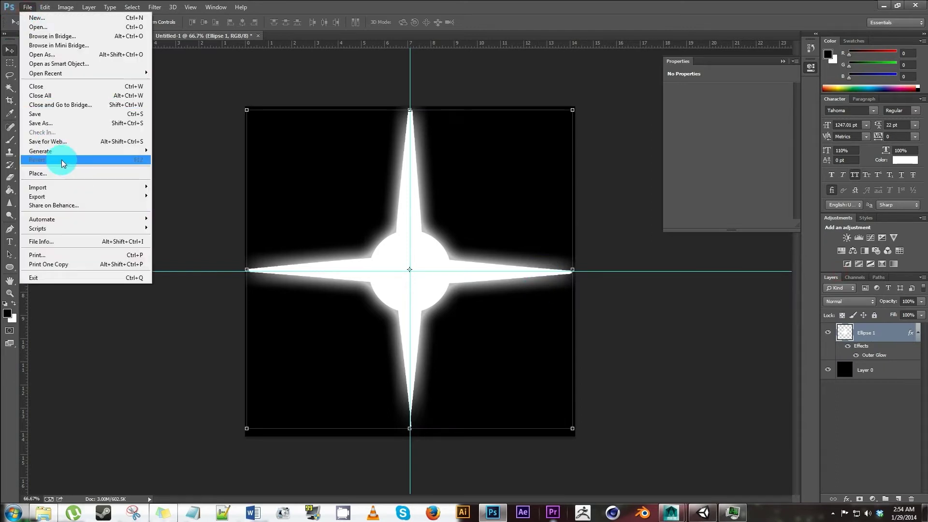
click(86, 141)
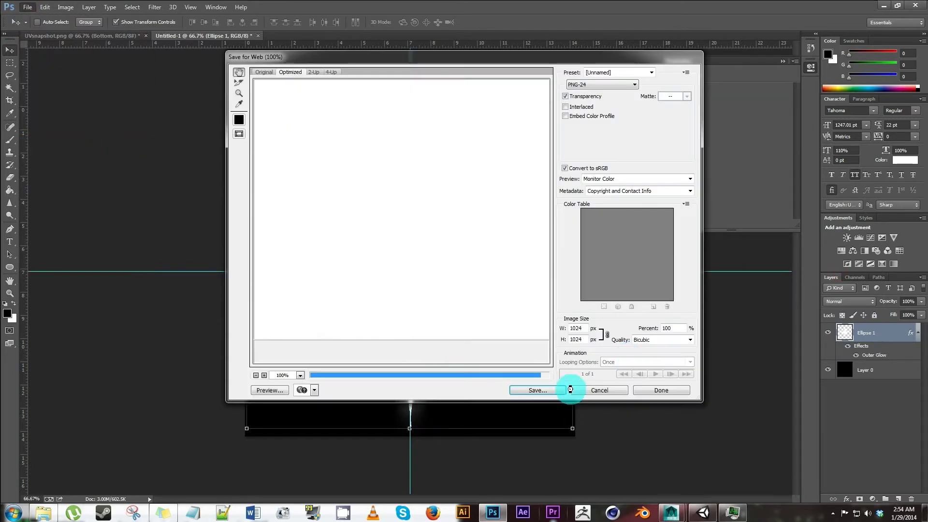
click(556, 395)
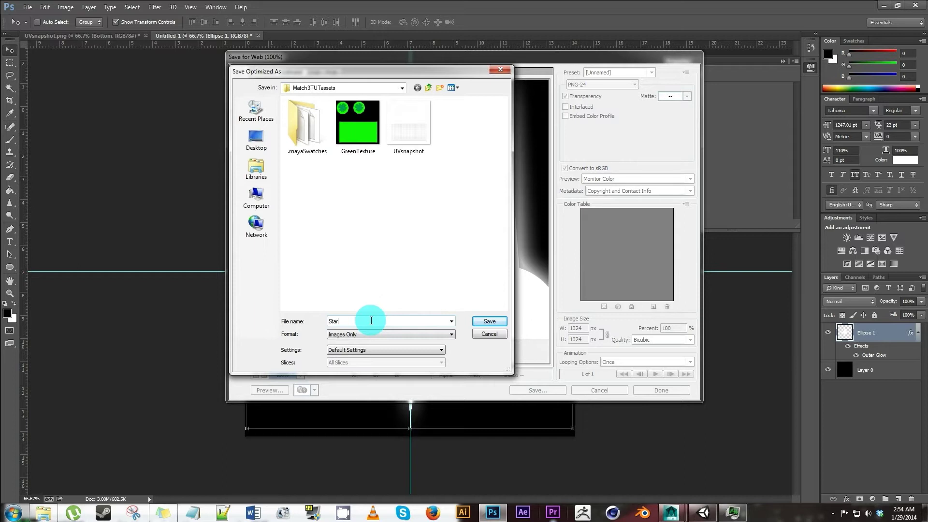
text(StarParticl)
key(Return)
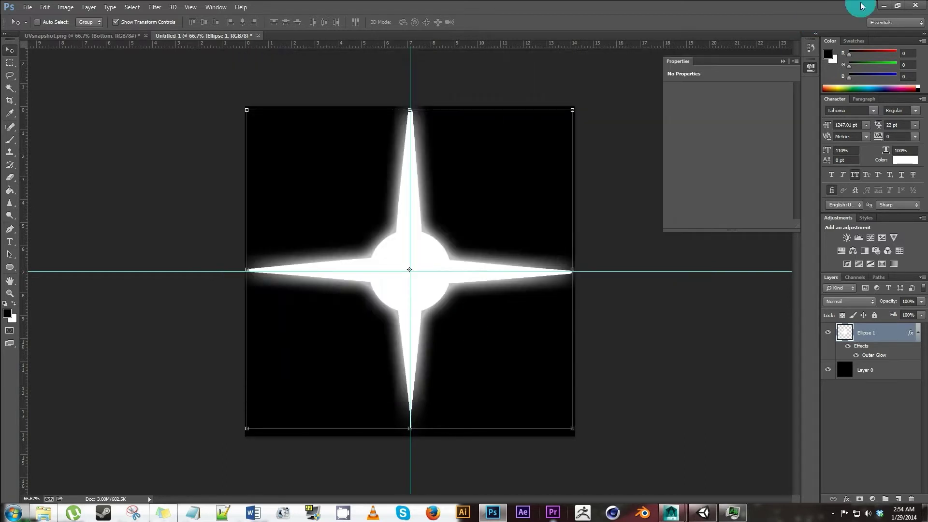
Step: Import the StarParticle image from the asset folder into Unity's Assets
click(705, 512)
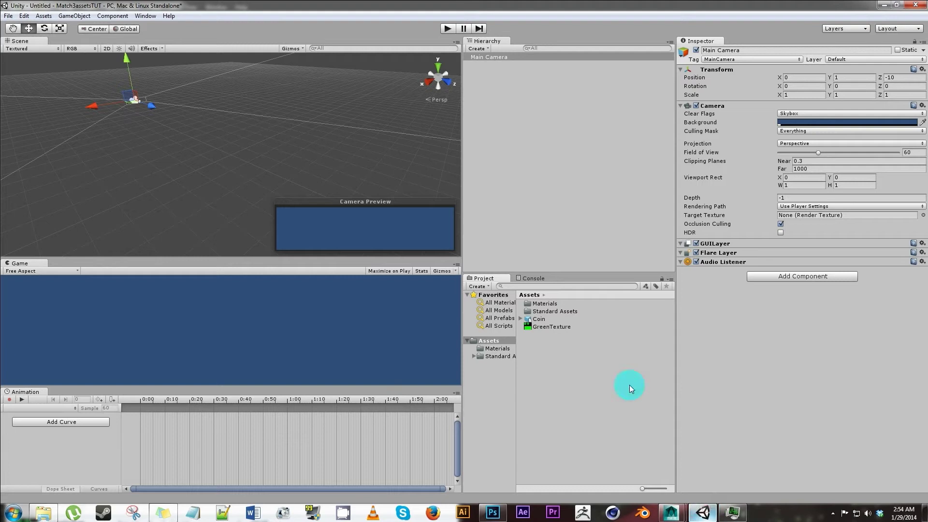
click(44, 513)
click(277, 149)
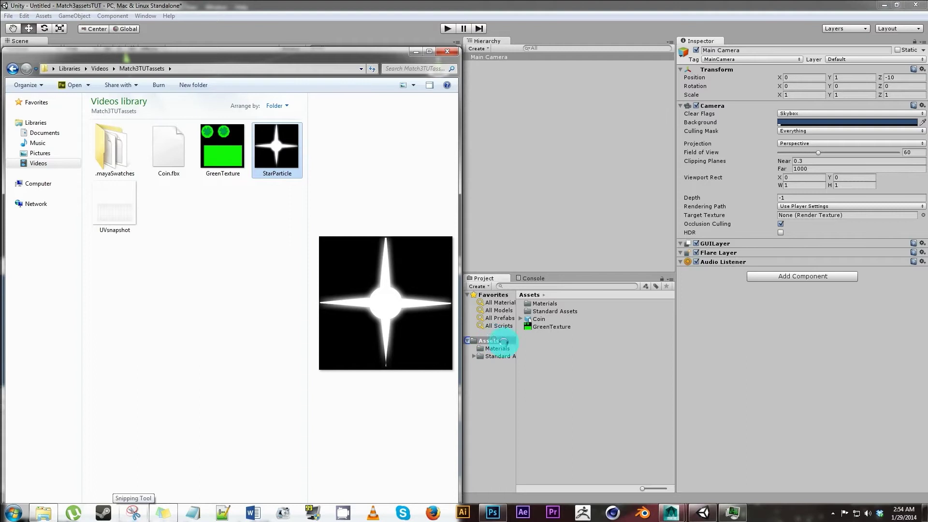
click(503, 341)
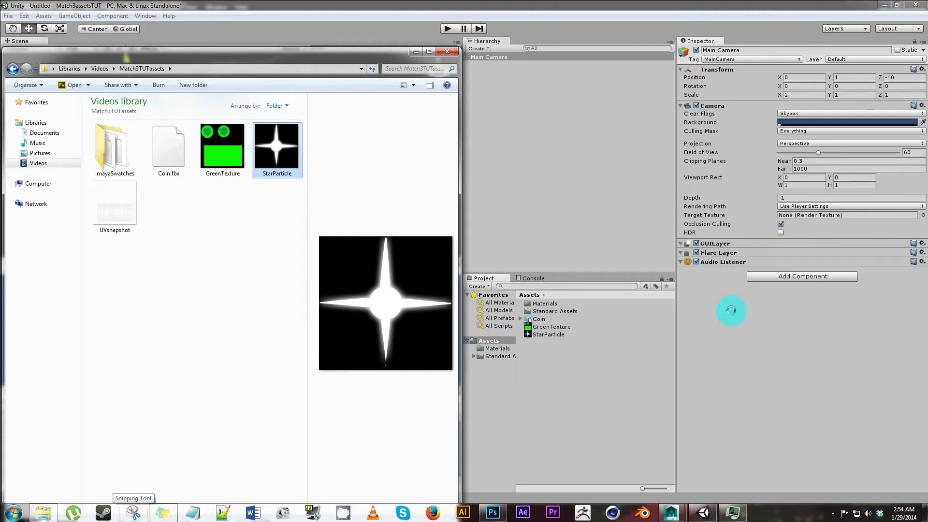
click(584, 395)
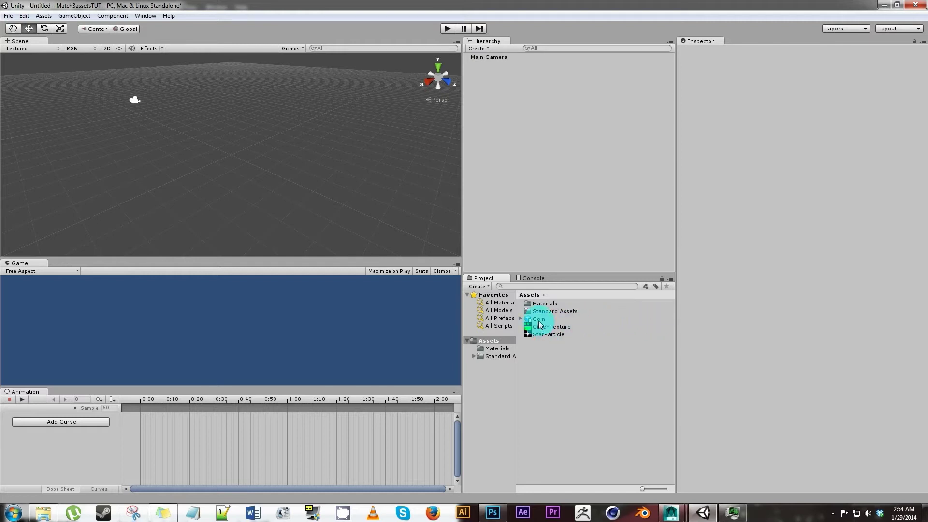
Step: Place the Coin model in the scene and set its position to 0, 0, 0
drag(539, 320, 223, 171)
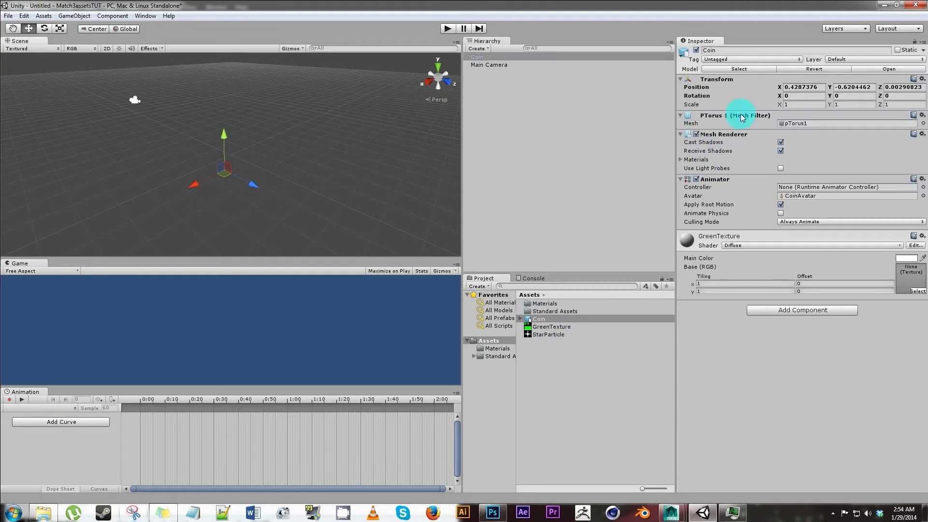
click(797, 86)
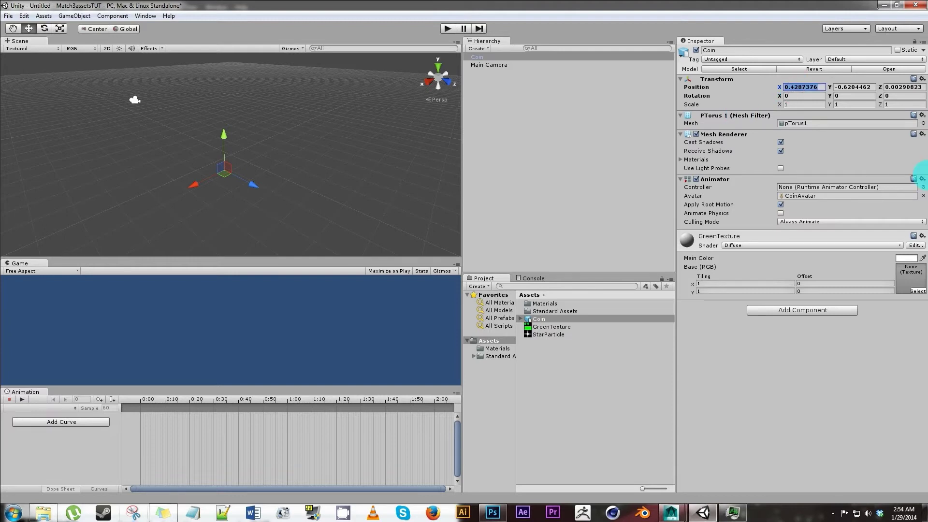
text(0)
key(Tab)
text(0)
key(Tab)
text(0)
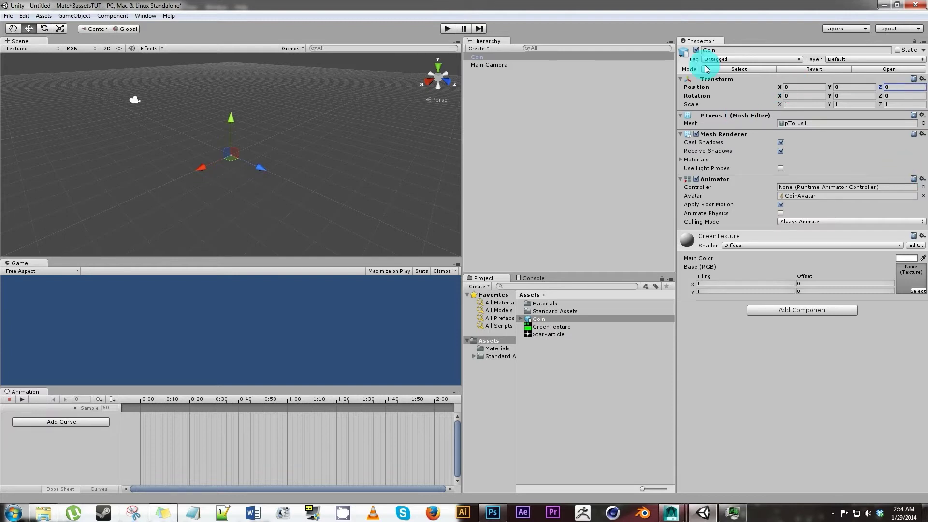
click(560, 57)
click(561, 57)
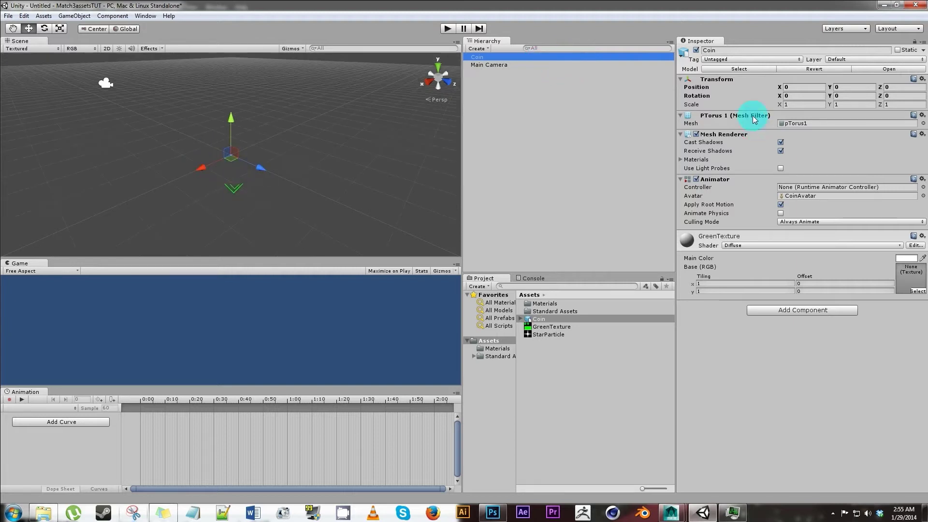
Step: Change the Coin model's import Scale Factor from 0.01 to 1 and apply it
click(716, 69)
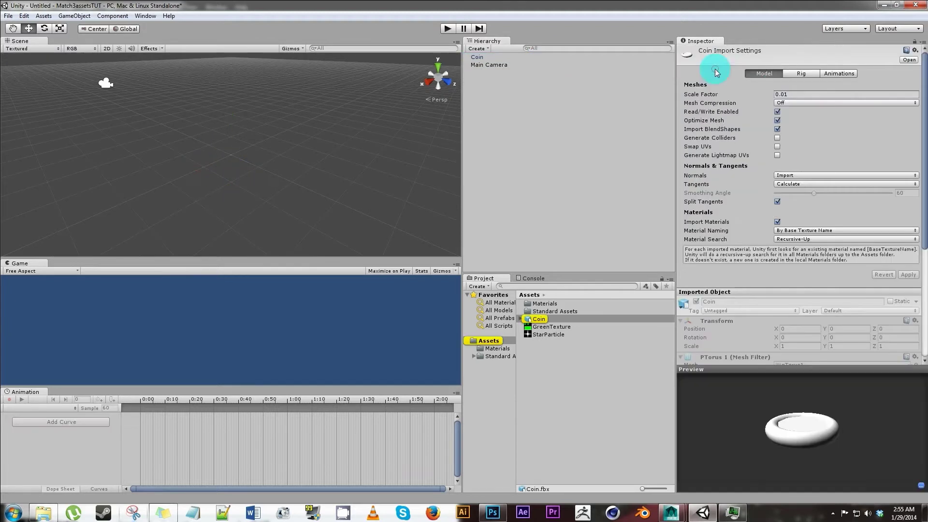
click(780, 96)
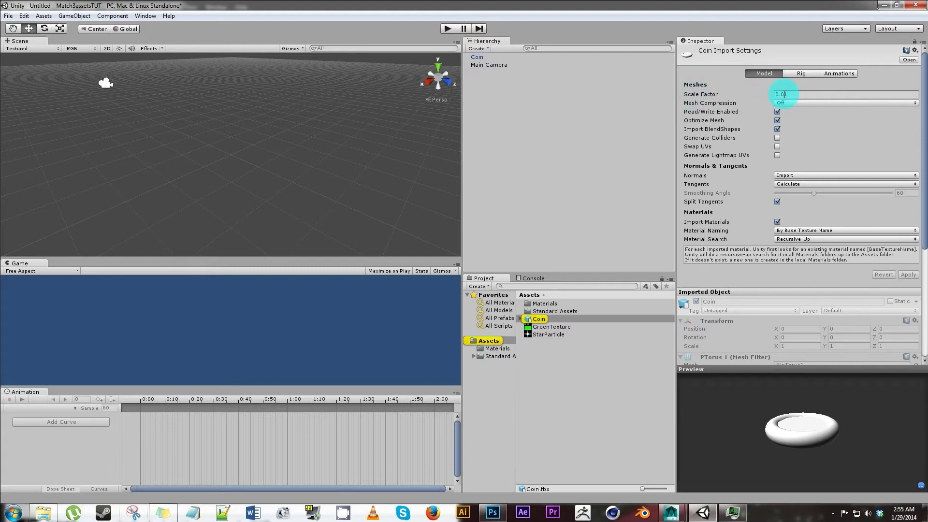
text(1)
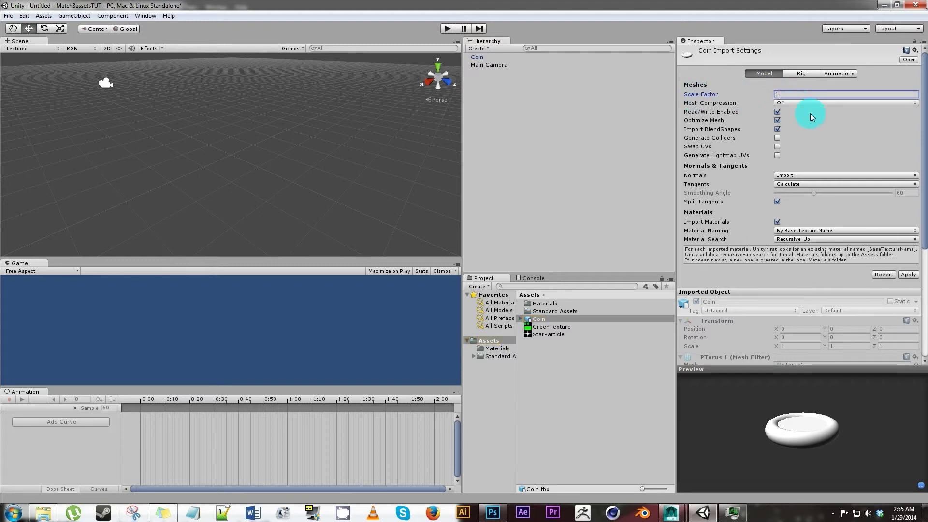
click(909, 275)
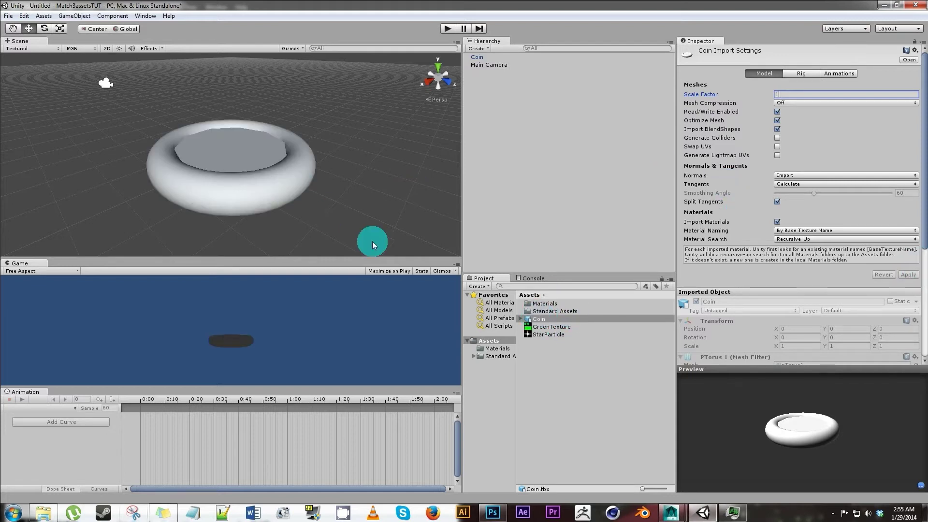
key(alt)
alt+drag(297, 185, 293, 265)
click(256, 183)
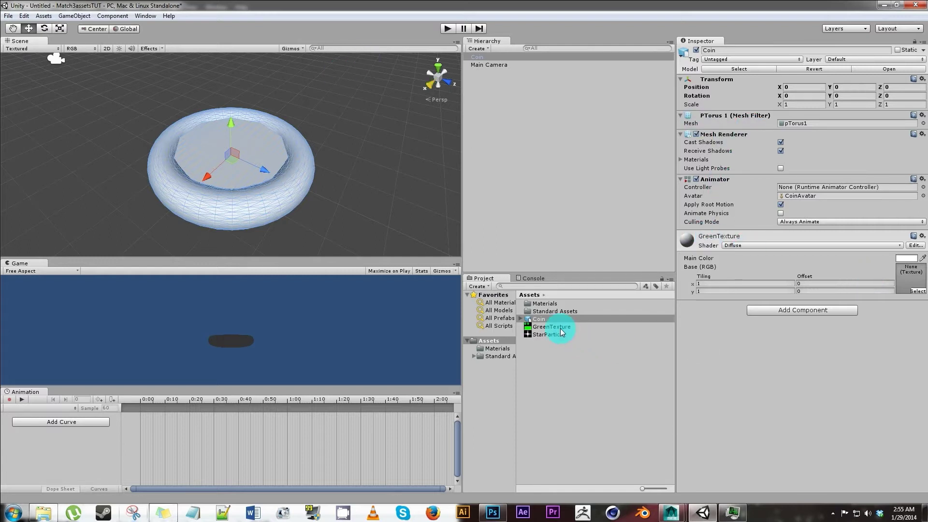
Step: Assign GreenTexture to the coin's Base (RGB) slot and orbit to inspect the clover face
drag(561, 332, 915, 282)
alt+drag(260, 201, 288, 201)
click(337, 156)
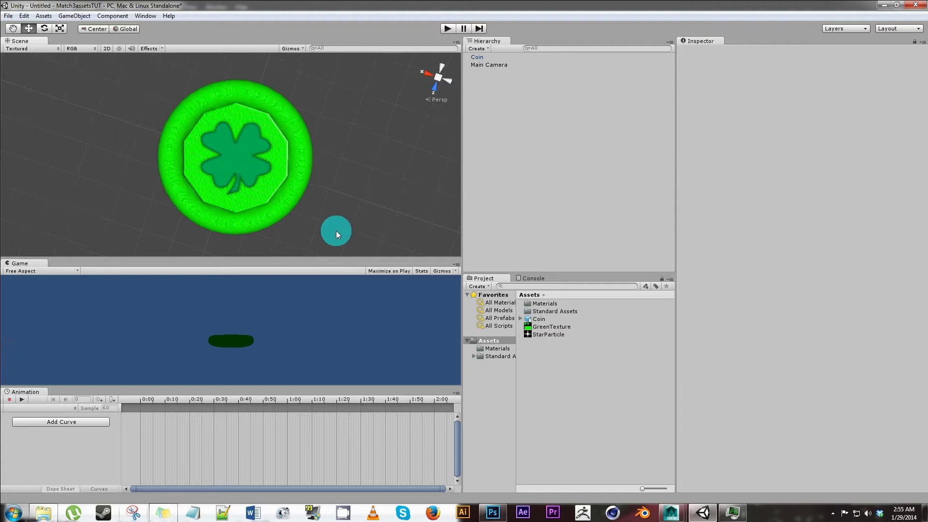
alt+drag(336, 230, 259, 227)
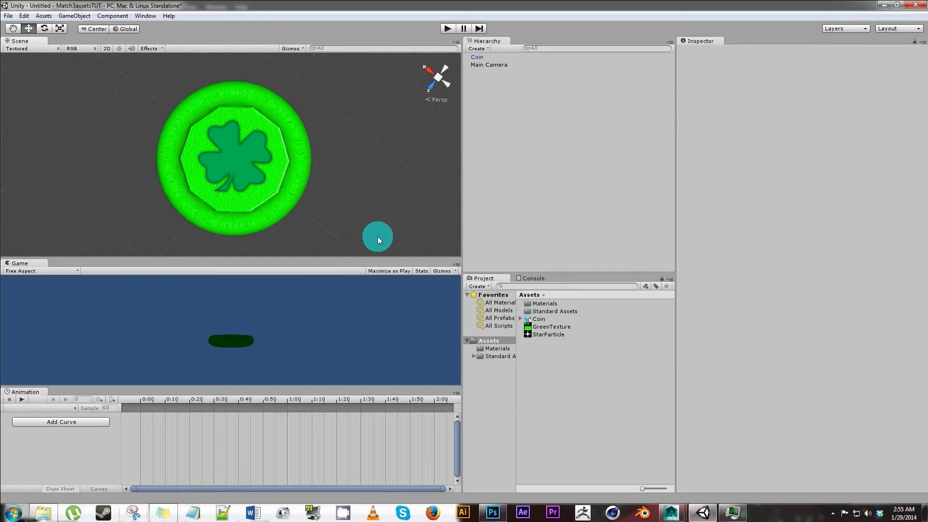
Step: Browse the coin material's Toon shader variants and the Assets menu, then clear the selection
click(246, 175)
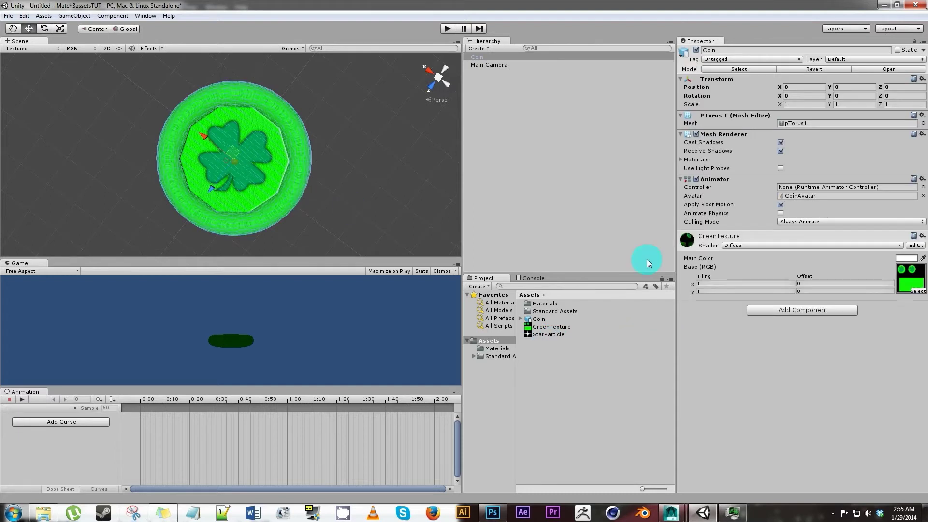
click(798, 246)
click(788, 446)
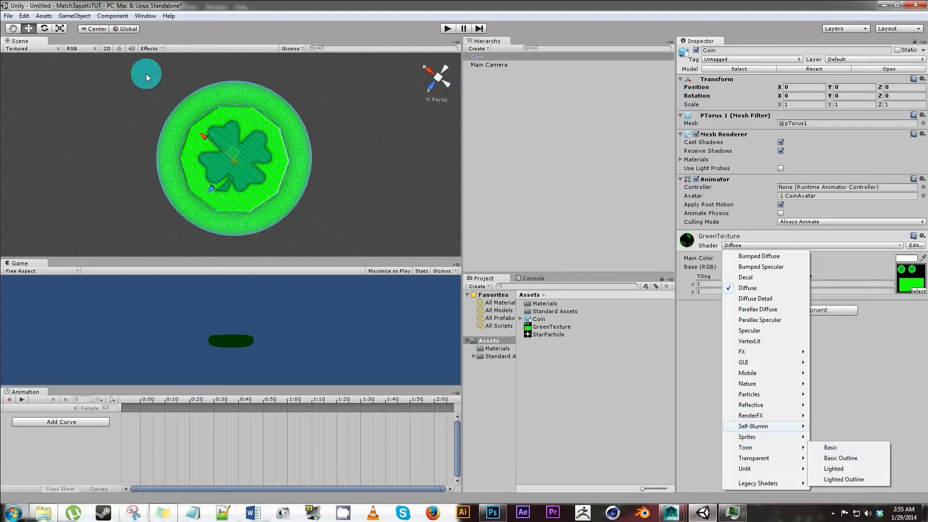
click(43, 16)
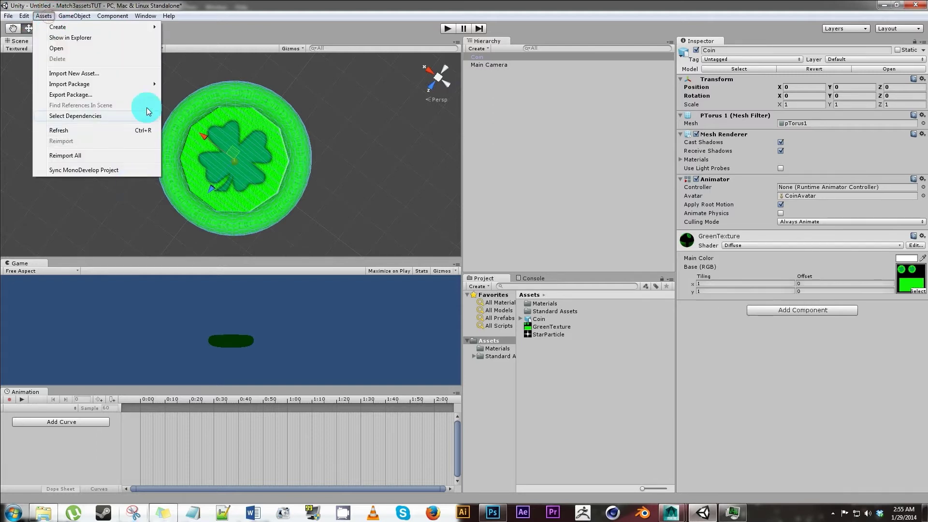
mouse_move(138, 83)
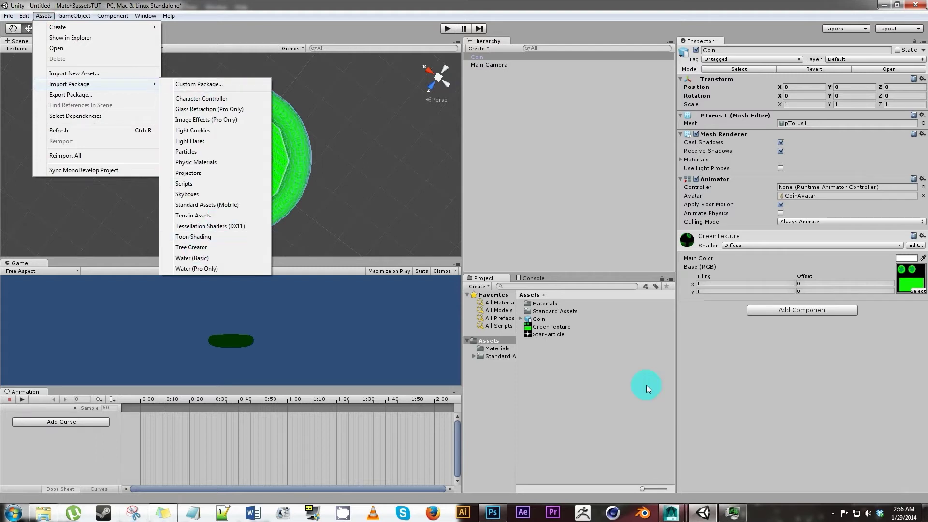
click(531, 366)
Step: Switch the Coin's material to Toon/Basic with the toony lighting cubemap
click(481, 59)
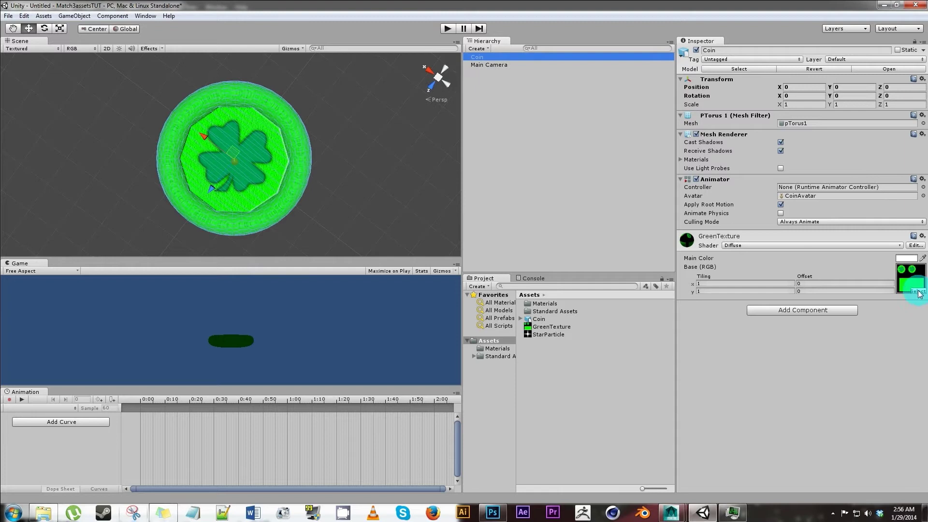
click(860, 245)
mouse_move(764, 447)
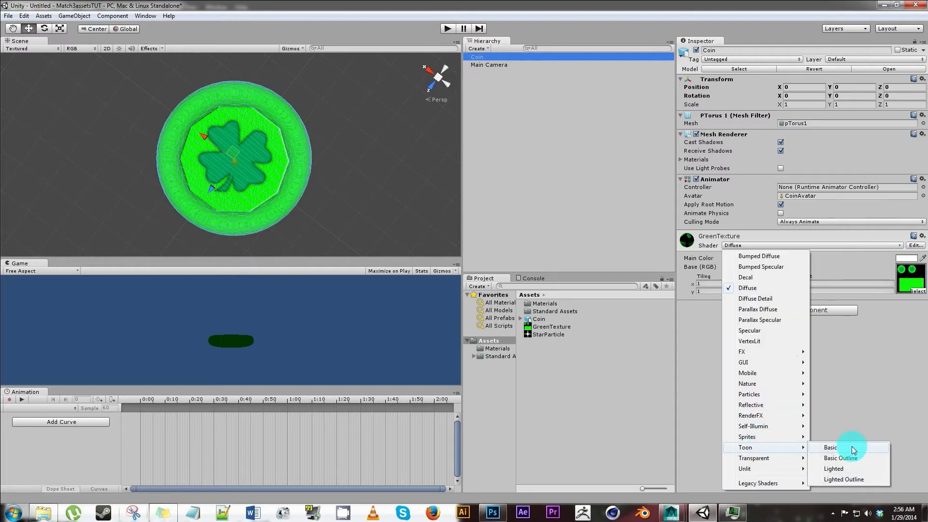
click(852, 447)
click(917, 326)
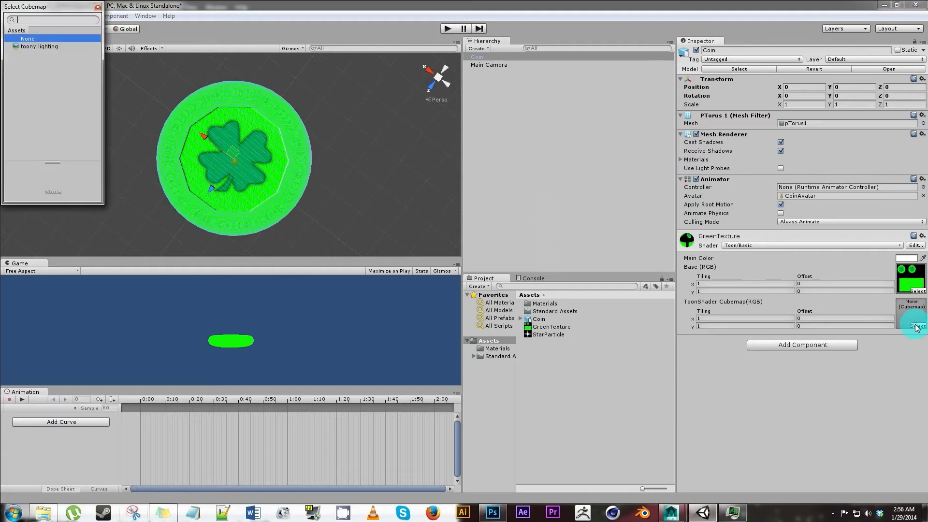
double_click(42, 49)
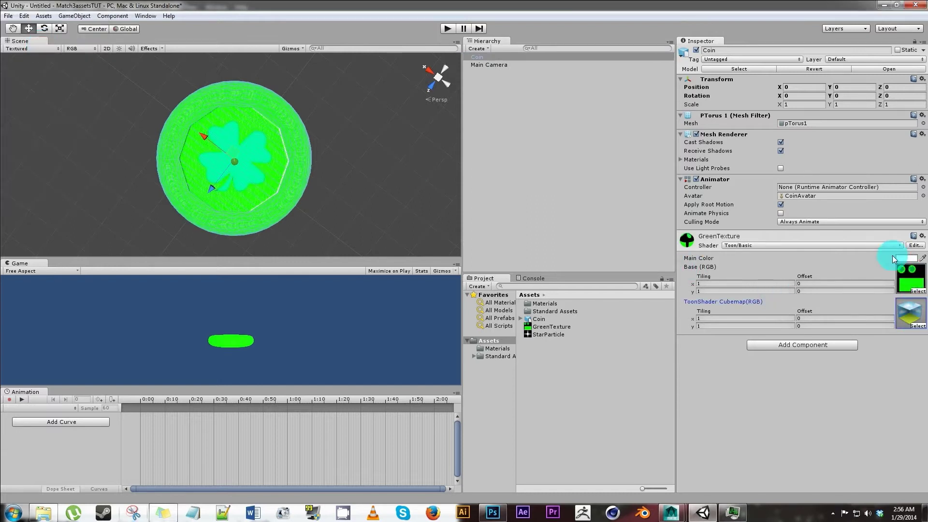
Step: Change the material to Toon/Lighted and assign the toon ramp texture
click(880, 246)
click(766, 446)
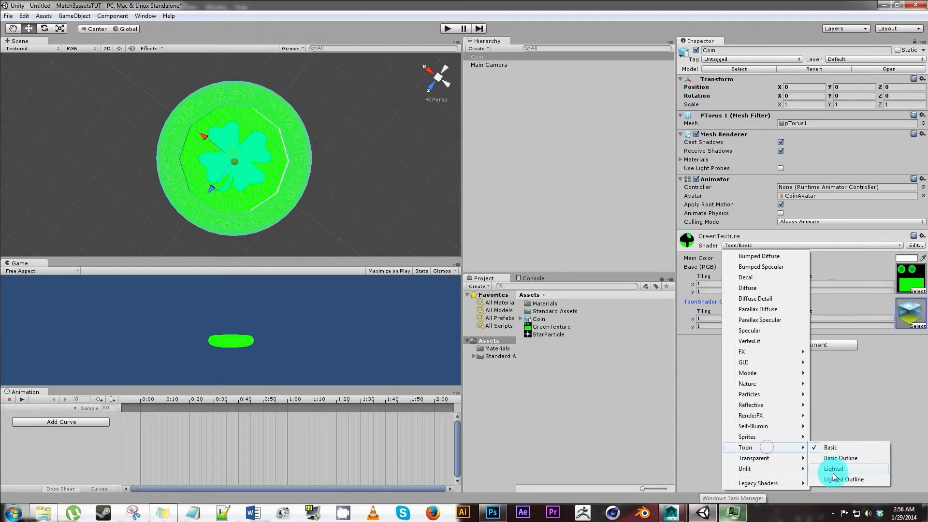
click(834, 469)
click(917, 326)
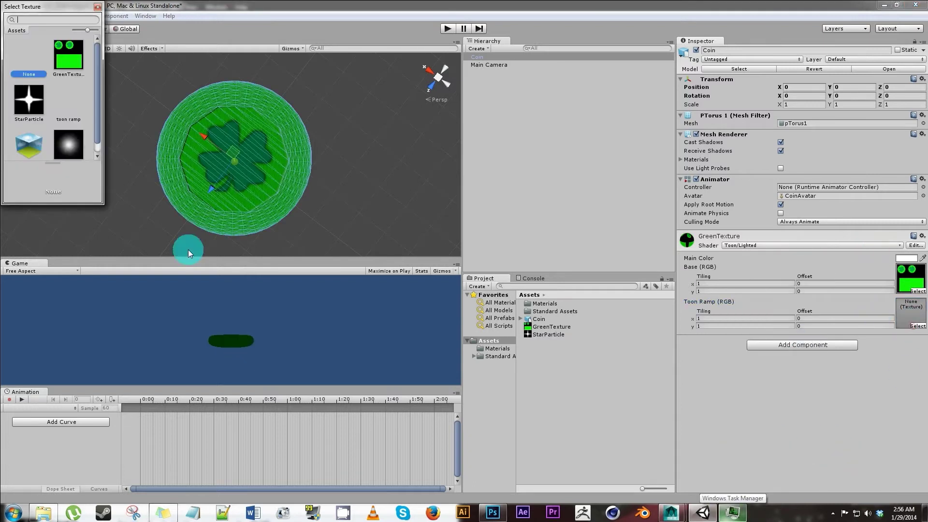
double_click(60, 97)
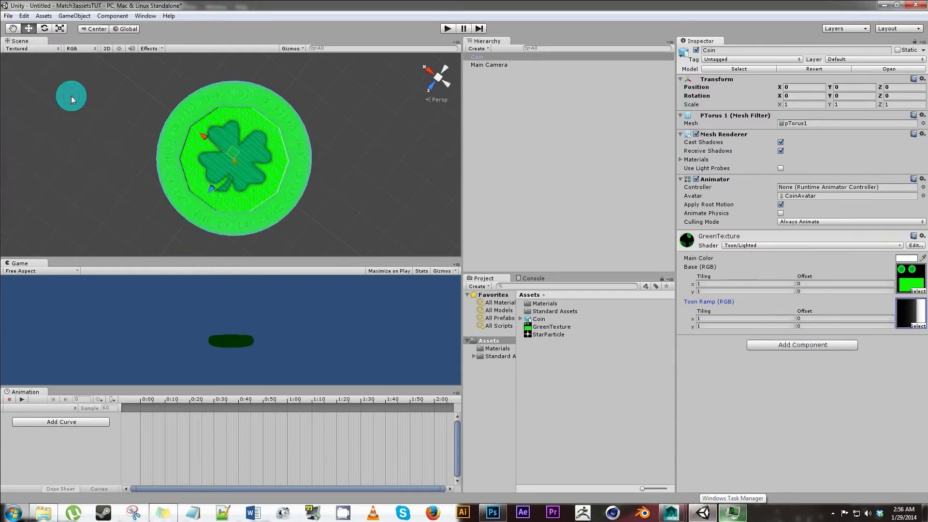
Step: Deselect the coin and orbit down onto its toon-shaded green clover face
click(350, 206)
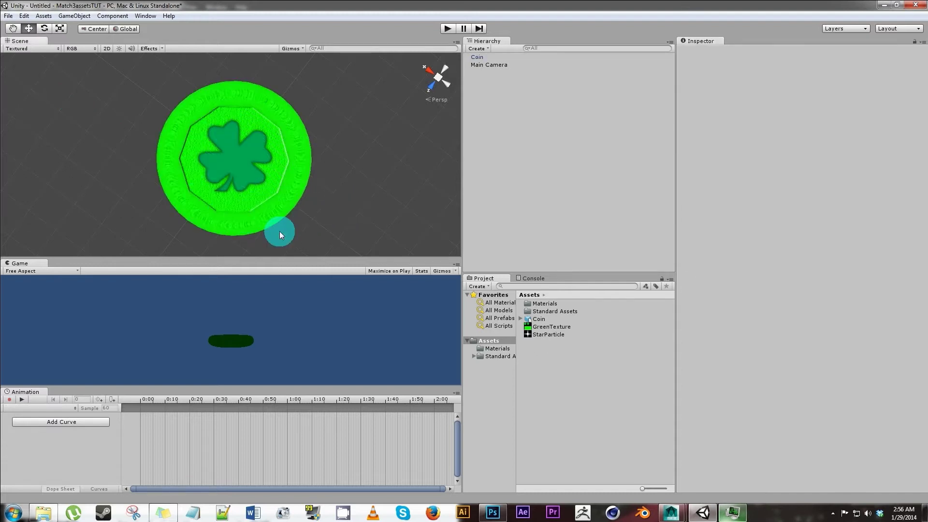
alt+drag(271, 184, 318, 485)
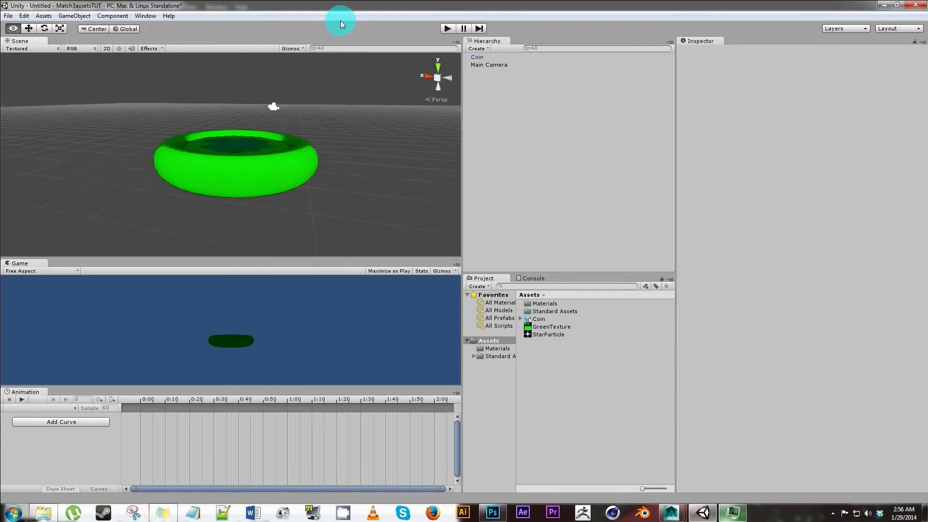
alt+drag(345, 63, 337, 185)
Step: Switch GreenTexture's shader to Bumped Diffuse, then Diffuse, and orbit to inspect the coin
click(477, 57)
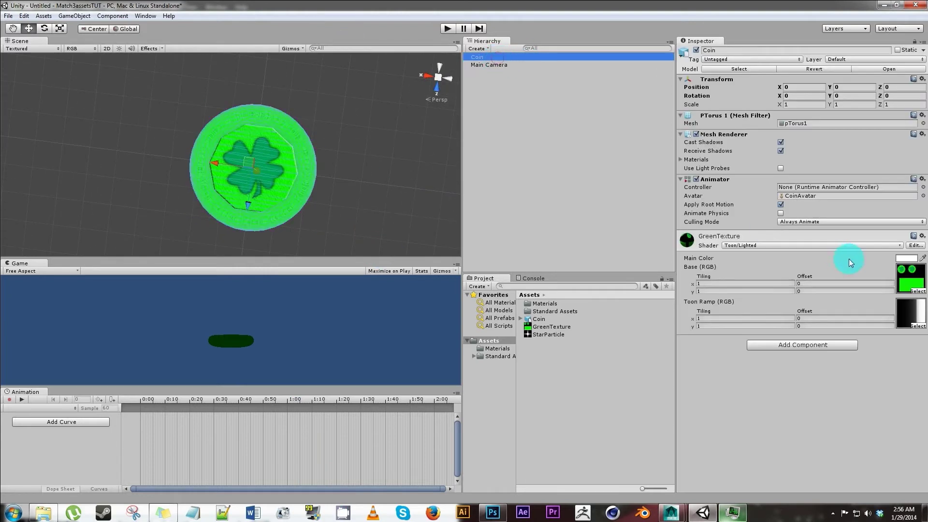
click(858, 245)
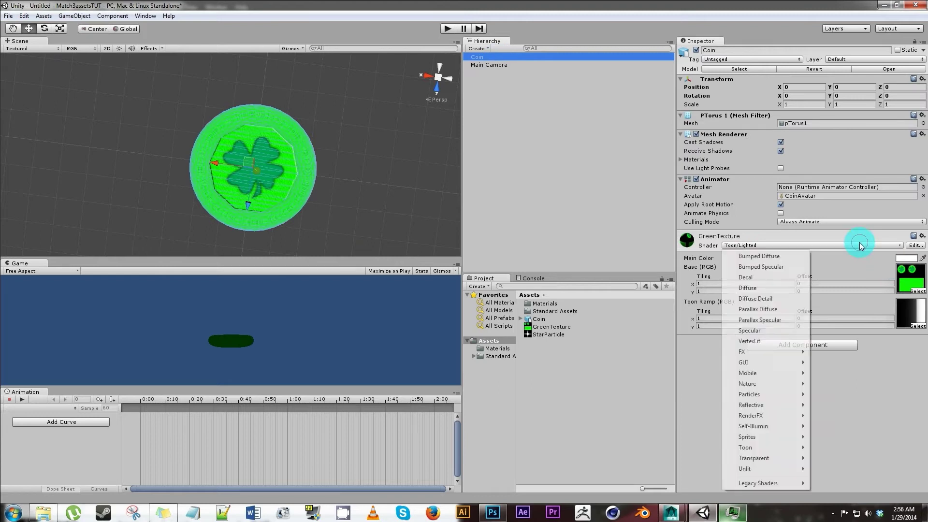
click(785, 257)
click(827, 245)
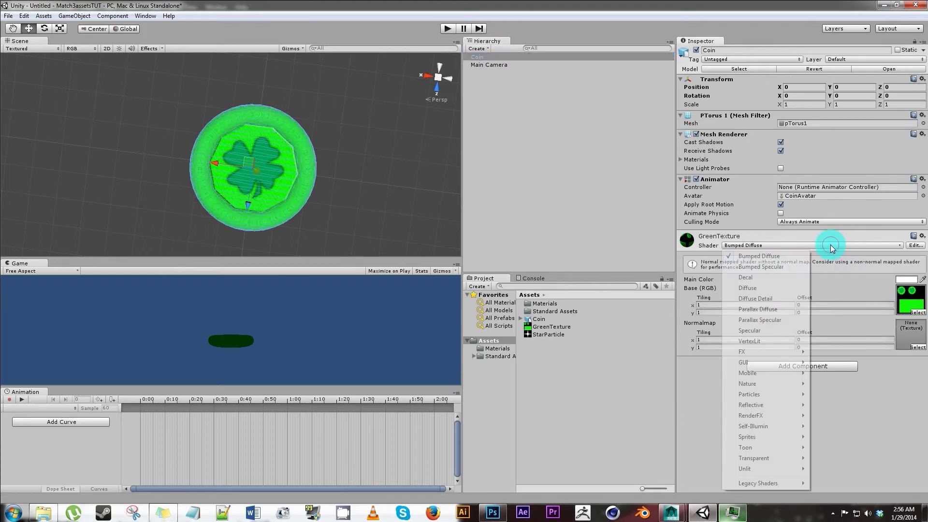
click(768, 289)
click(402, 203)
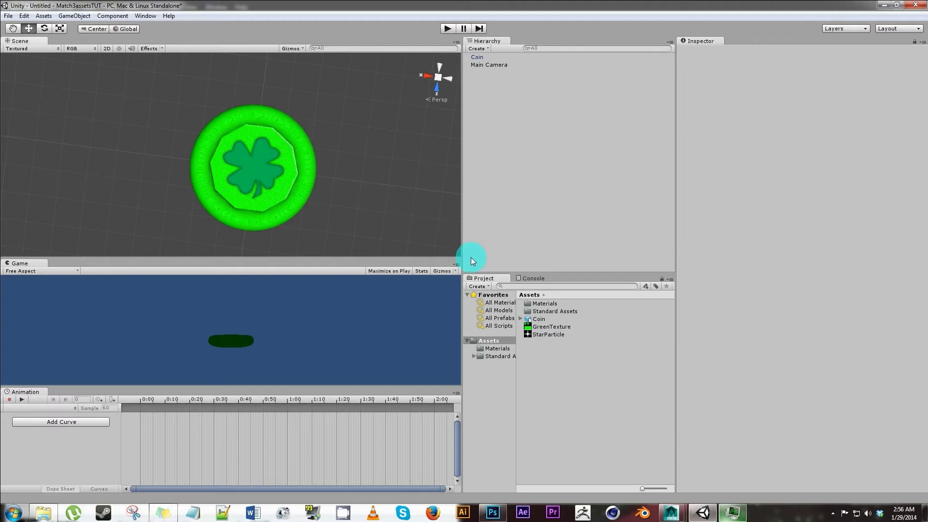
scroll(323, 232, up, 5)
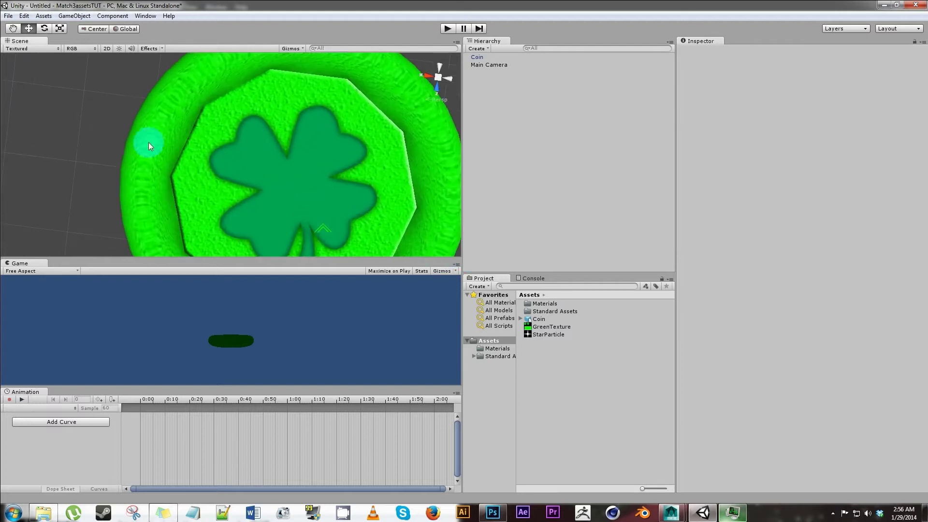
scroll(149, 199, down, 4)
alt+drag(279, 218, 252, 237)
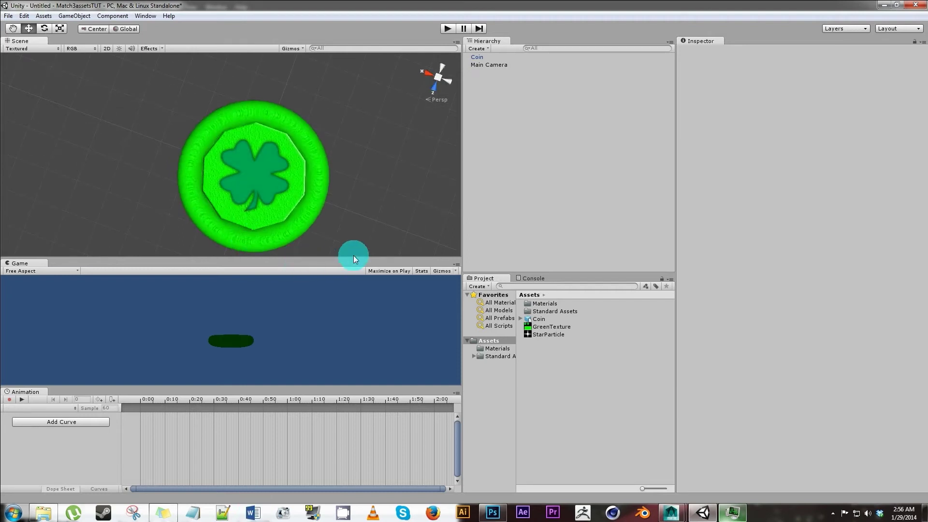
scroll(326, 227, down, 1)
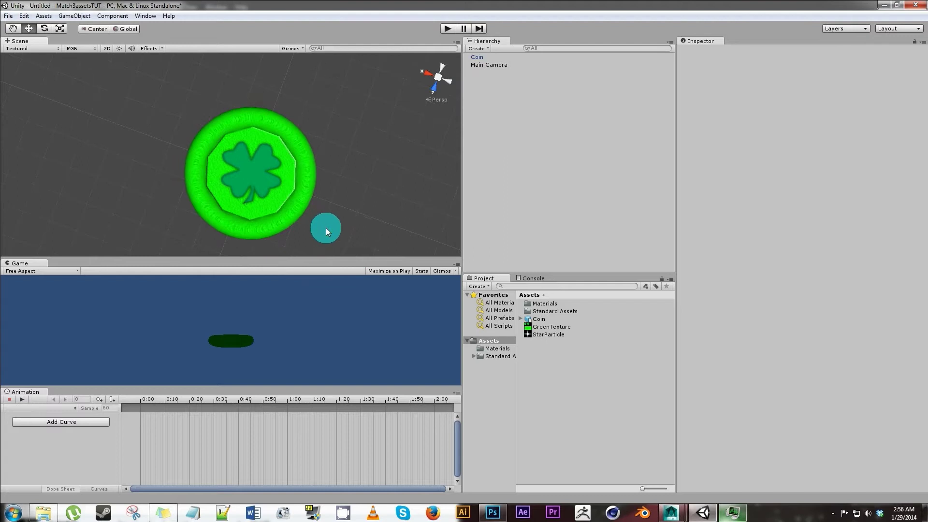
Step: Create a Textures folder and move the GreenTexture and StarParticle textures into it
right_click(533, 357)
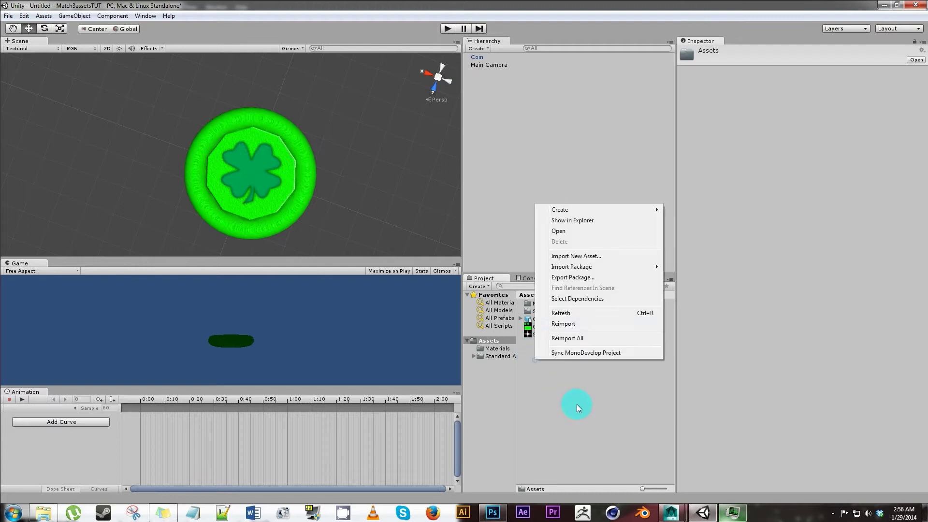
click(577, 210)
click(711, 210)
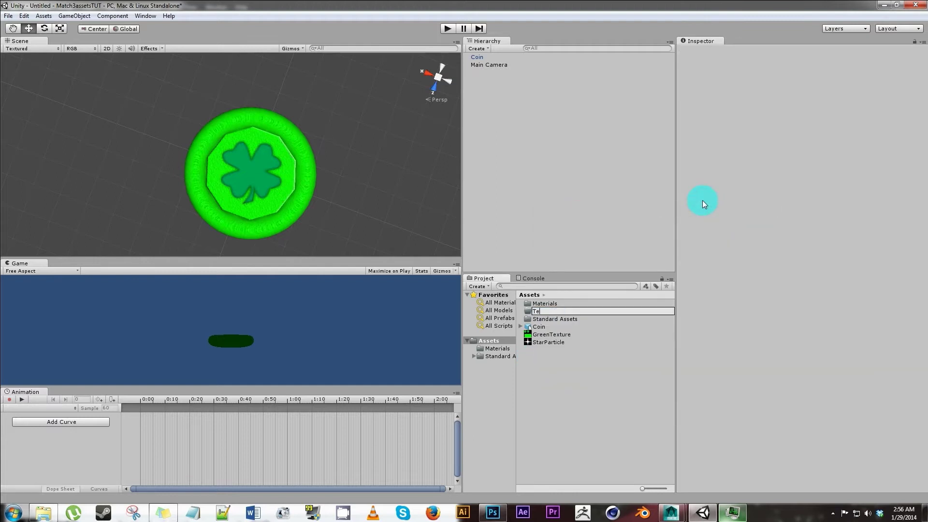
key(Return)
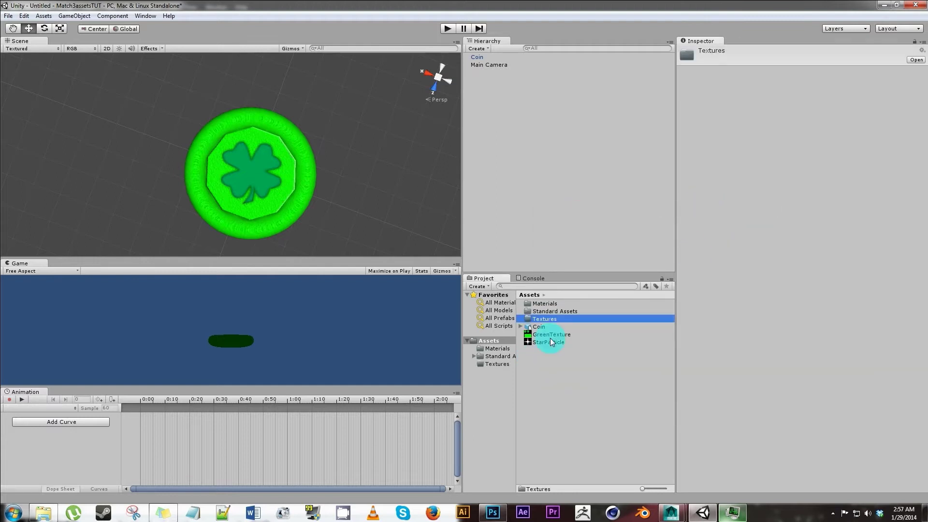
click(541, 335)
shift+click(541, 342)
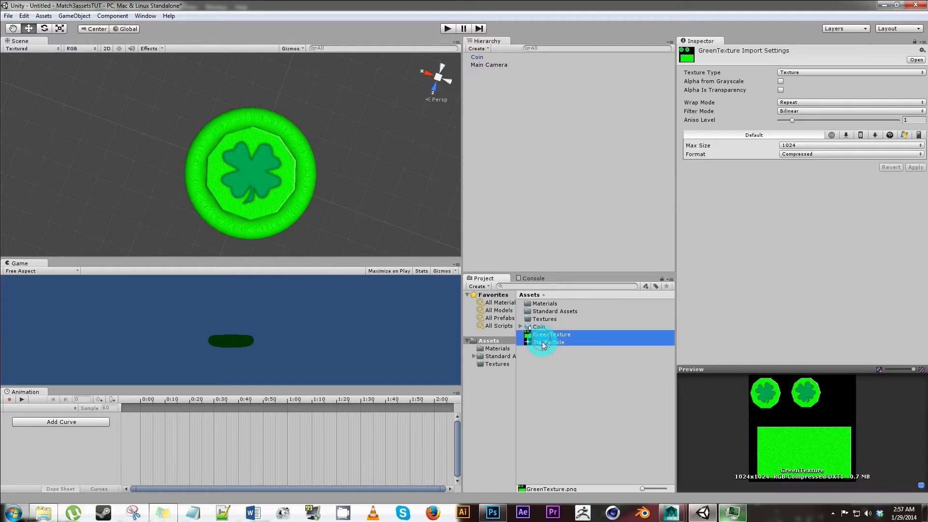
mouse_move(541, 341)
mouse_down()
mouse_move(541, 319)
mouse_move(547, 328)
mouse_up()
Step: Create a new material named StarParticle inside the Materials folder
click(545, 304)
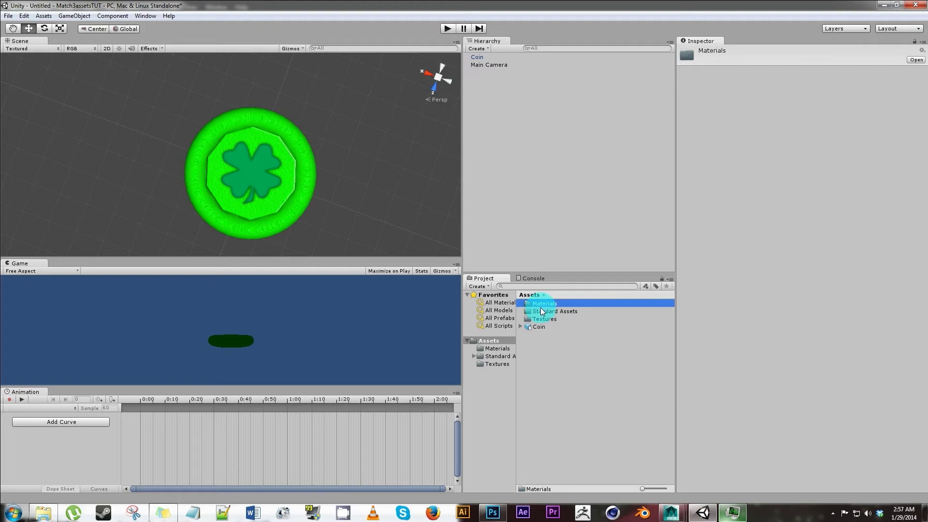
double_click(542, 308)
right_click(538, 363)
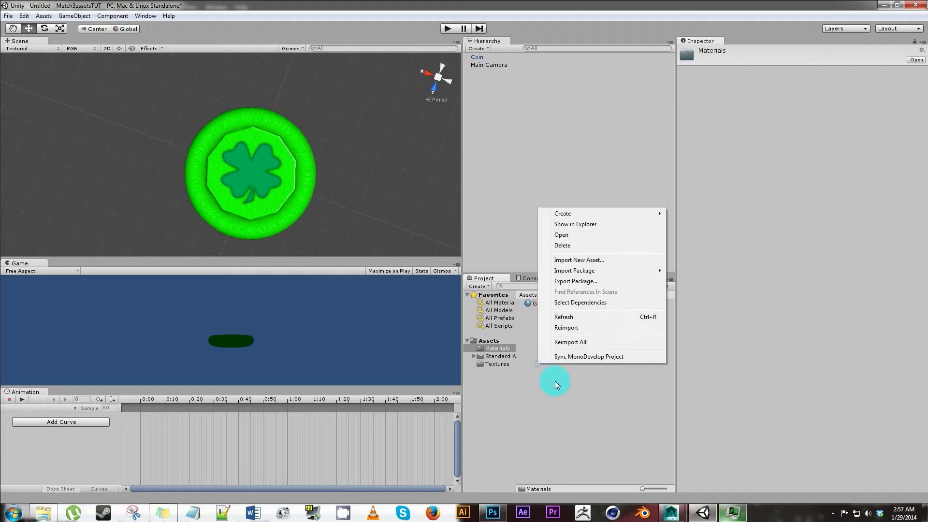
click(585, 214)
click(696, 300)
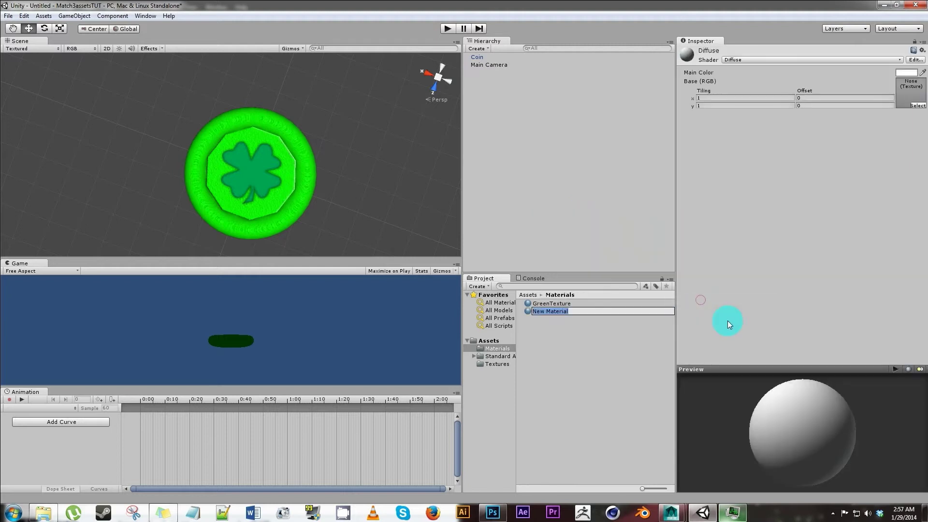
text(StarParticle)
key(Return)
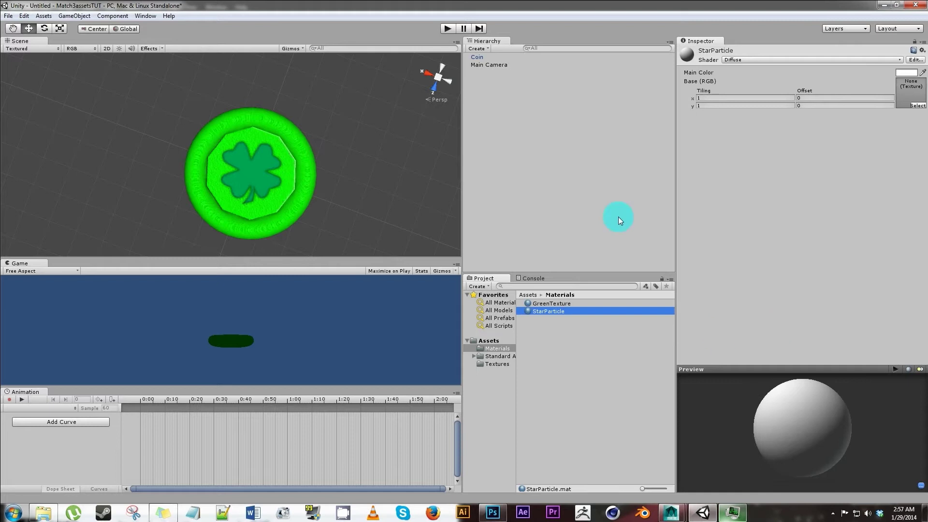
Step: Assign the star texture as StarParticle's base map and rotate the preview
click(918, 106)
double_click(26, 103)
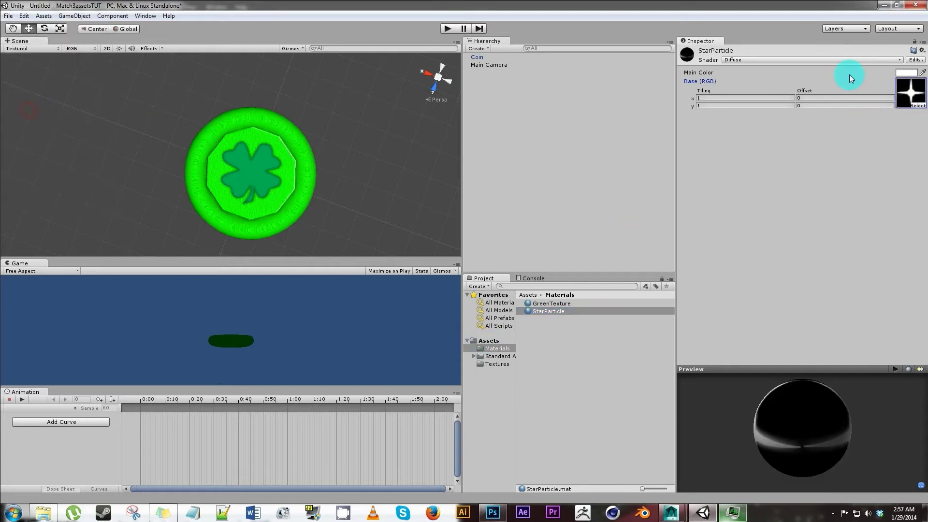
drag(737, 442, 778, 88)
Step: Set StarParticle's shader to Particles/Additive, then Mobile/Particles/Additive
click(747, 60)
mouse_move(766, 211)
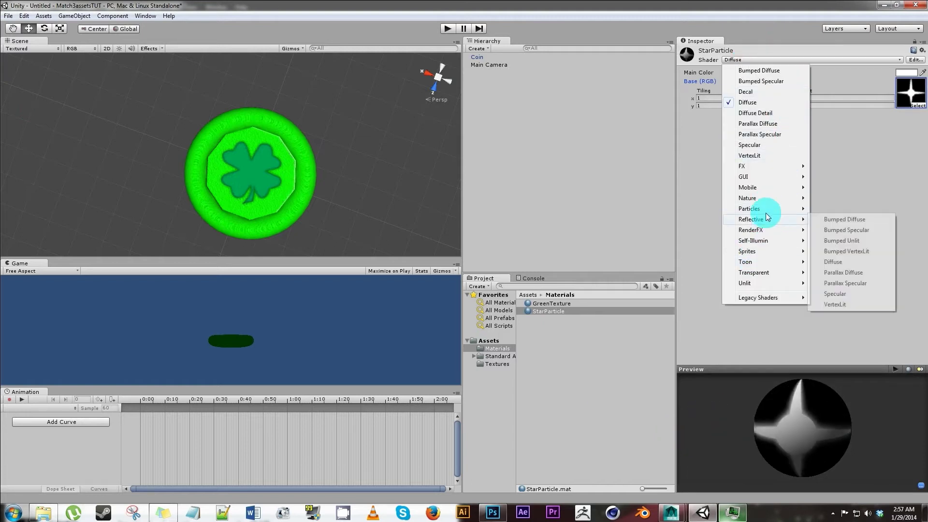
click(844, 210)
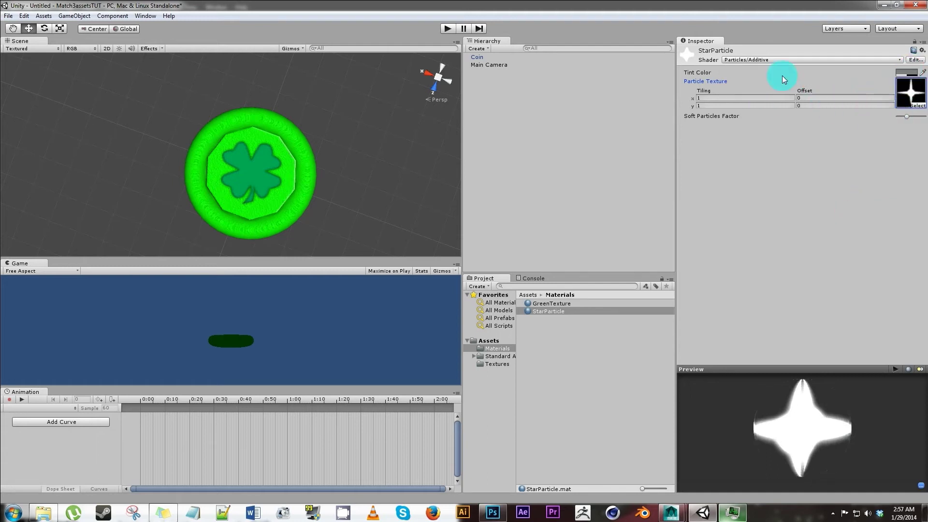
click(804, 61)
click(794, 190)
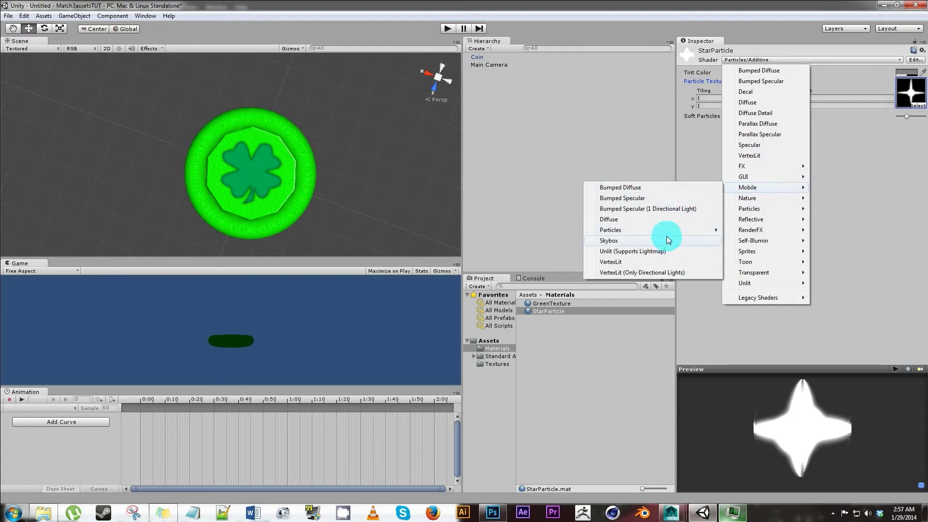
click(755, 231)
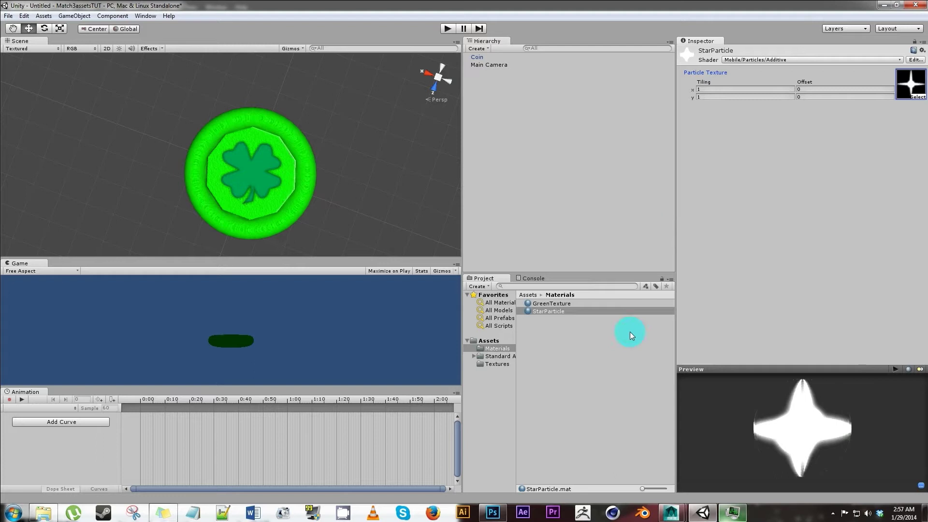
Step: Create an empty GameObject named StarParticleGreen
click(61, 19)
click(122, 26)
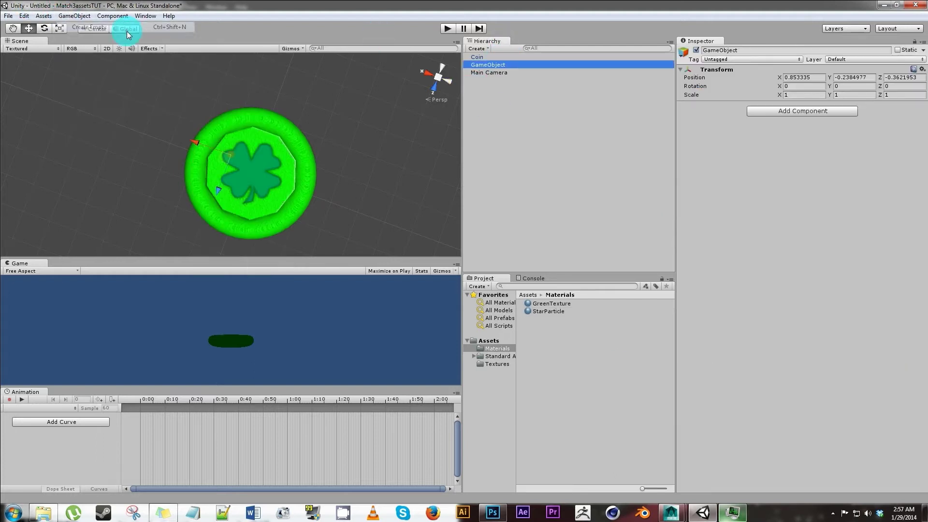
click(710, 52)
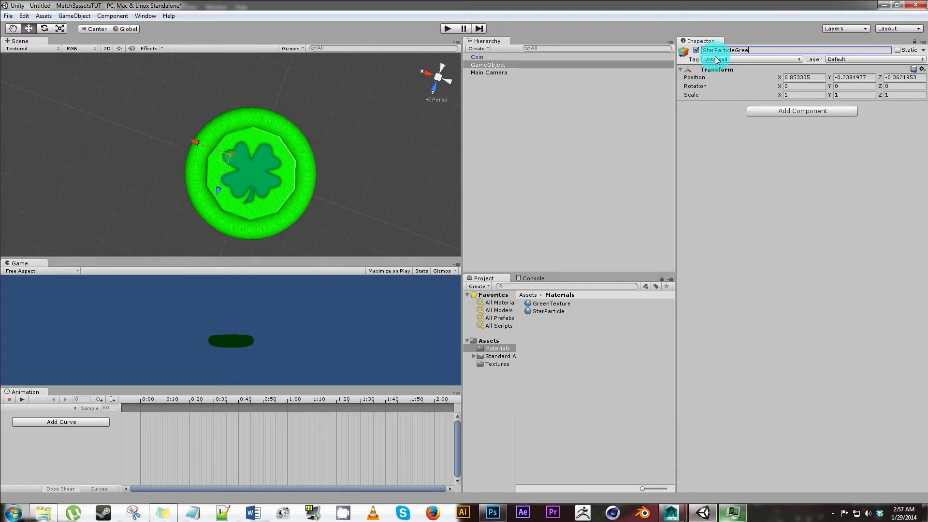
text(StarParticleGreen)
key(Return)
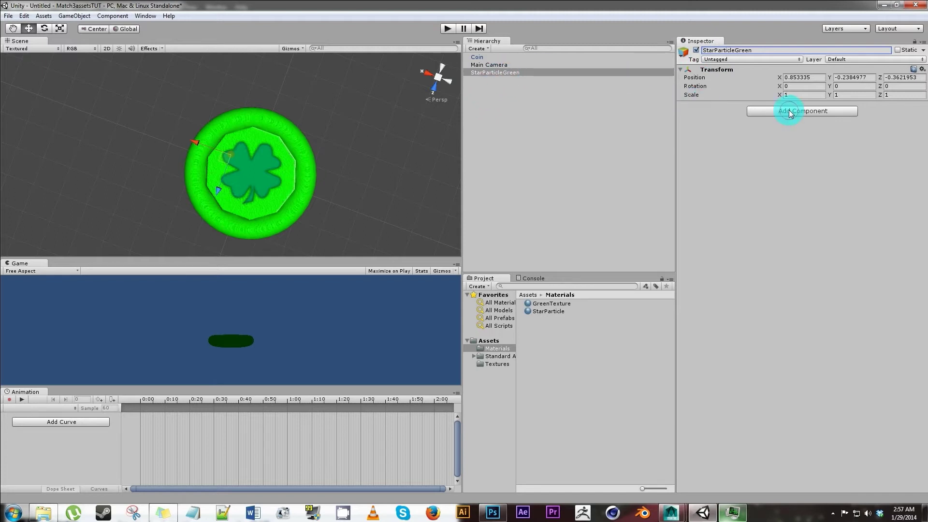
Step: Add an Effects > Particle System component to StarParticleGreen
key(ctrl+shift+a)
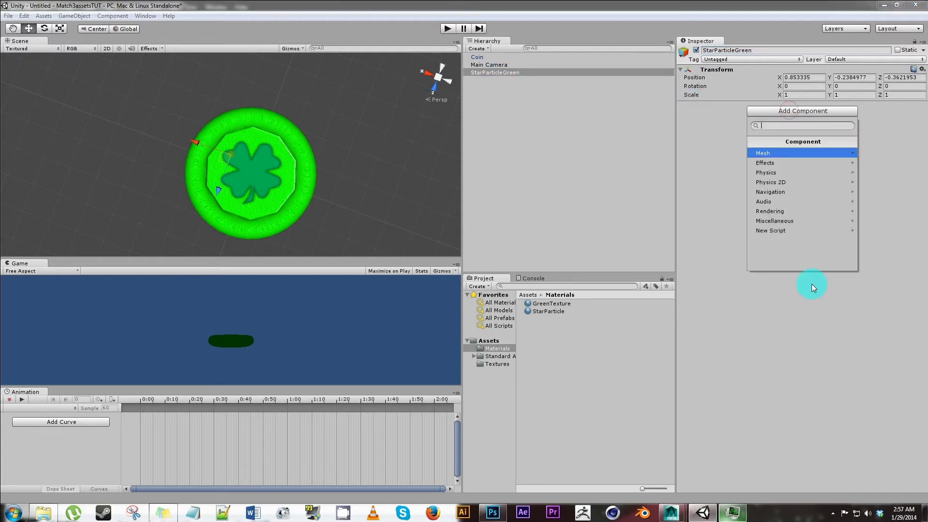
click(779, 164)
click(773, 153)
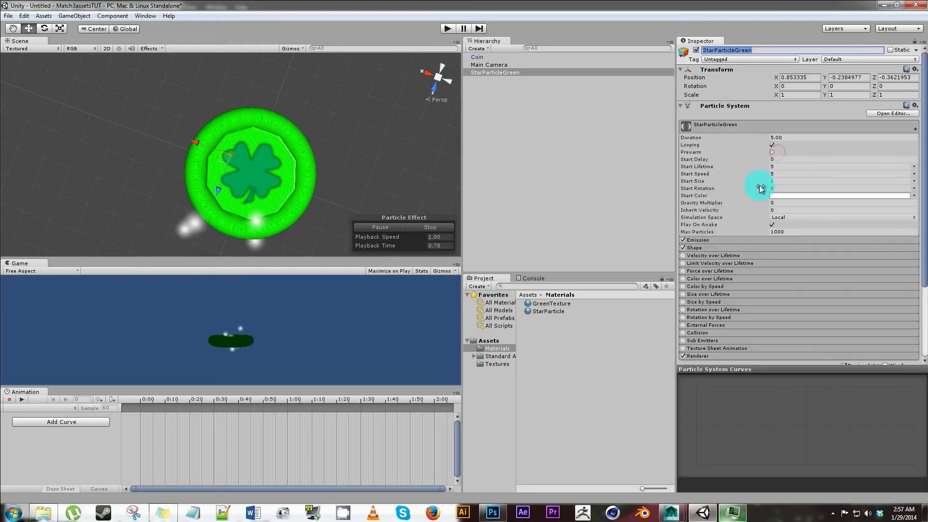
scroll(848, 233, down, 5)
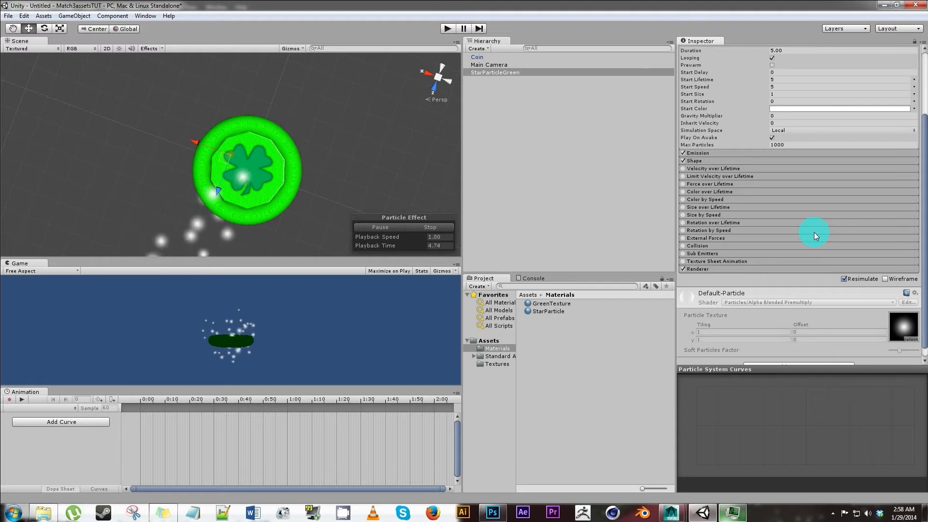
Step: Set the particle Shape to Mesh, emitting from the pTorus1 coin mesh
click(733, 160)
click(804, 170)
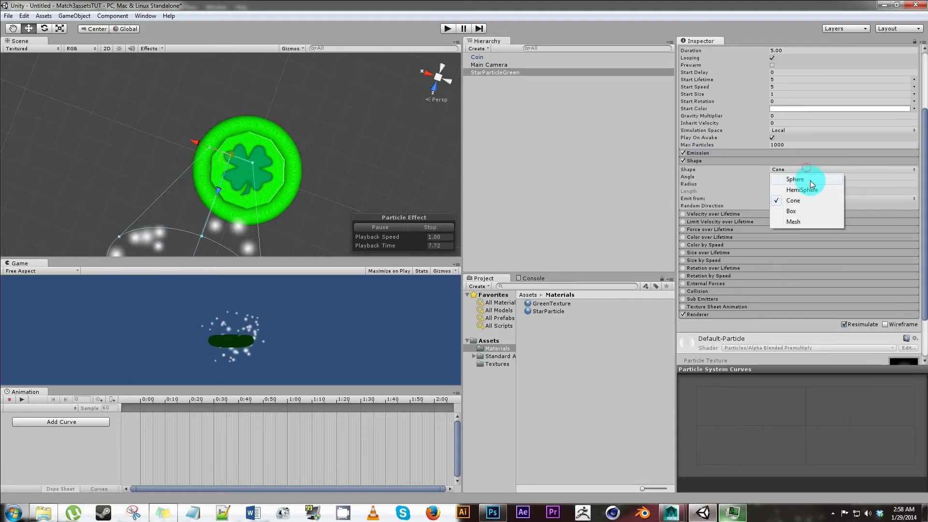
click(798, 221)
click(913, 184)
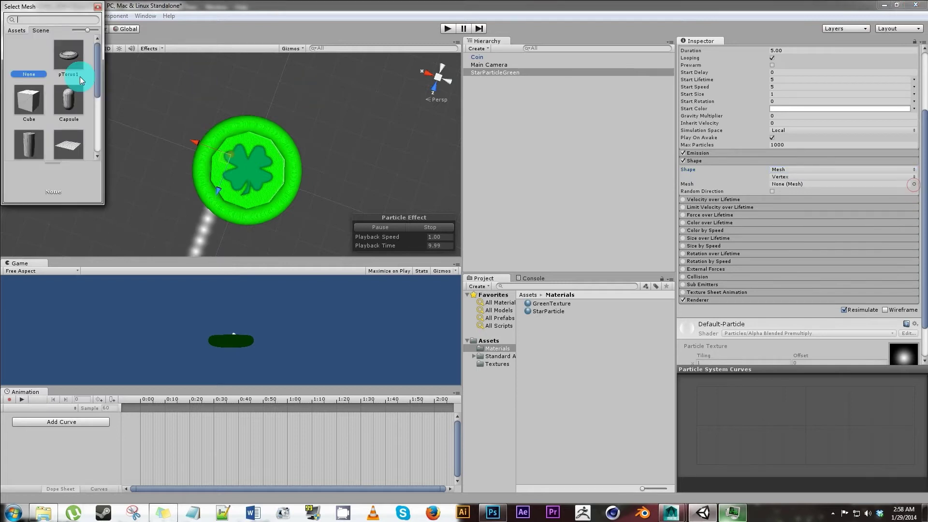
double_click(66, 60)
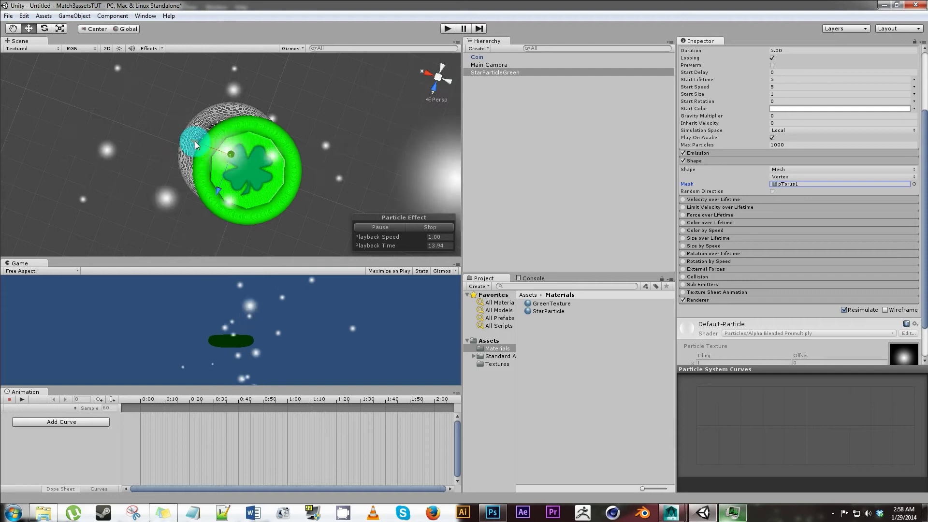
drag(198, 143, 208, 151)
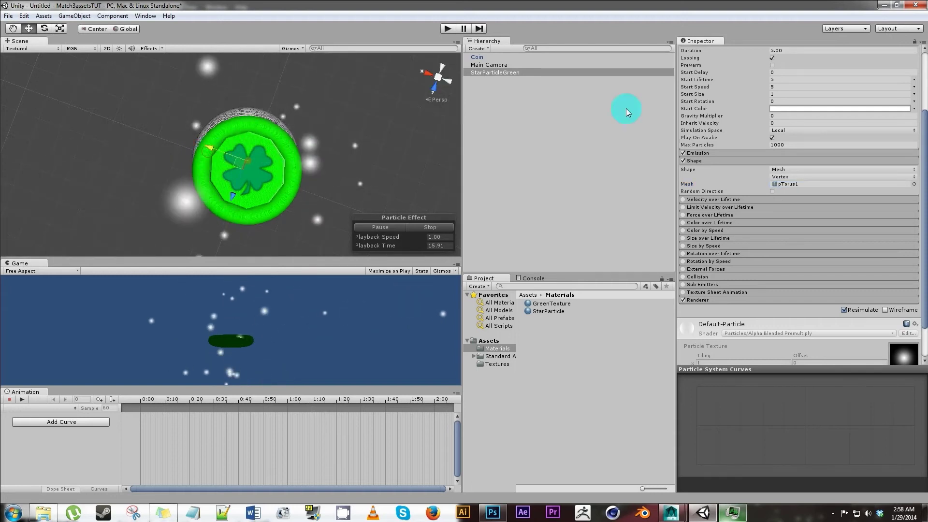
scroll(758, 137, up, 2)
scroll(758, 138, up, 2)
Step: Set StarParticleGreen's position to 0, 0, 0
click(800, 78)
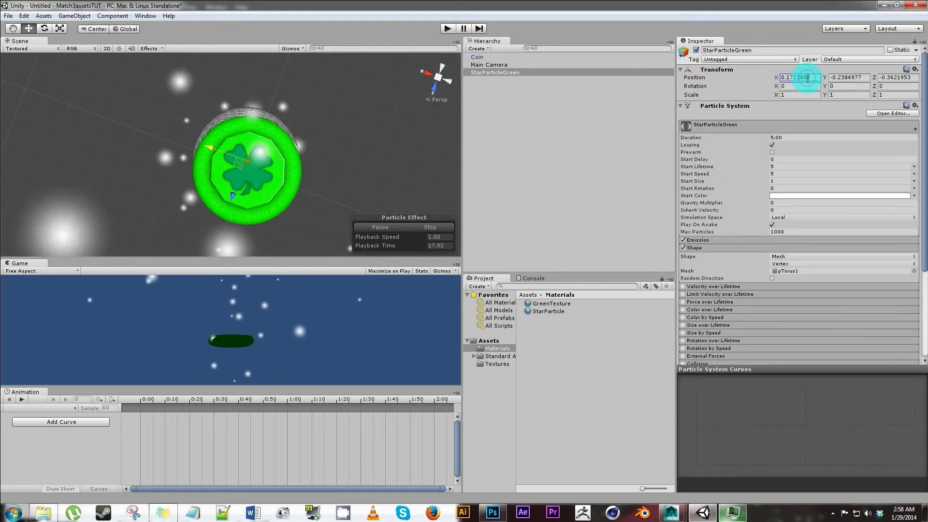
text(0)
key(Tab)
text(0)
key(Tab)
text(0)
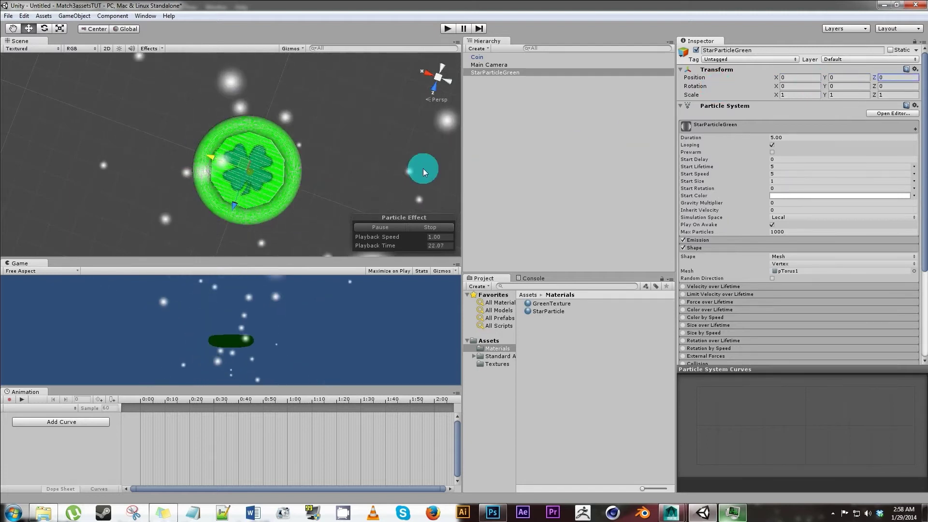
Step: Enable Random Direction in the Shape module and collapse it
alt+drag(290, 186, 329, 140)
click(772, 278)
click(734, 249)
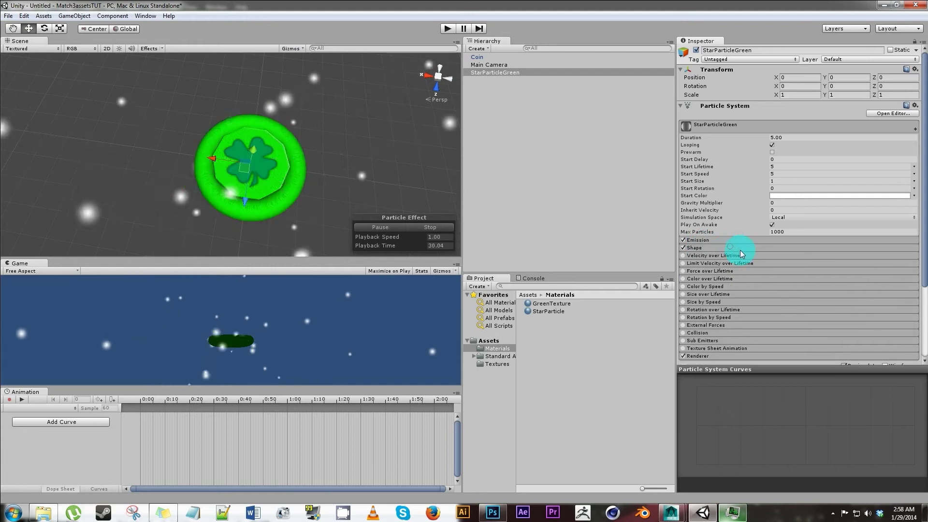
scroll(754, 241, down, 4)
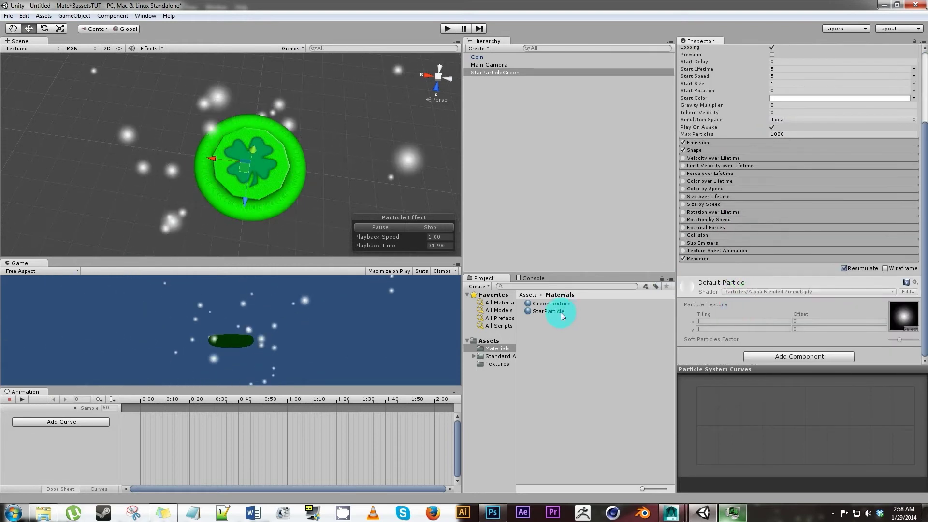
Step: Assign the StarParticle material to the renderer and set Start Speed and Start Size to 0.5
drag(550, 311, 719, 362)
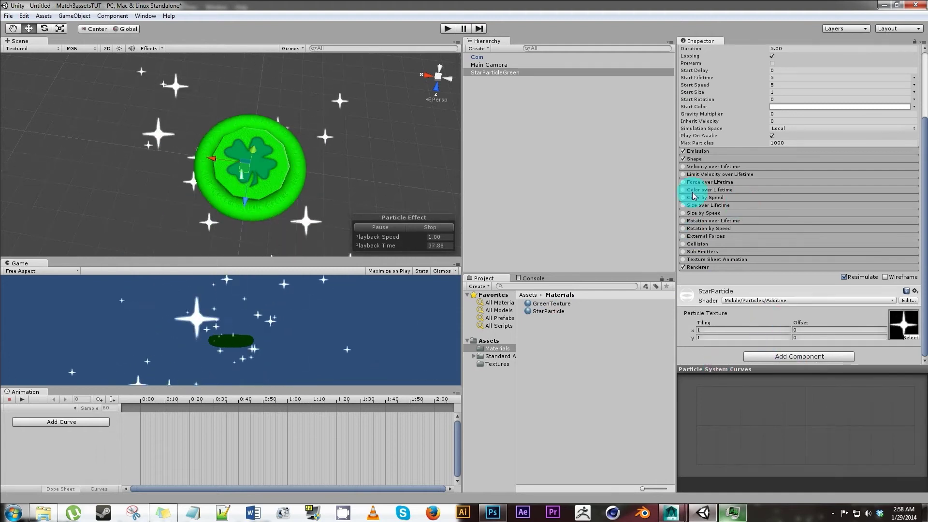
scroll(774, 180, up, 3)
click(786, 142)
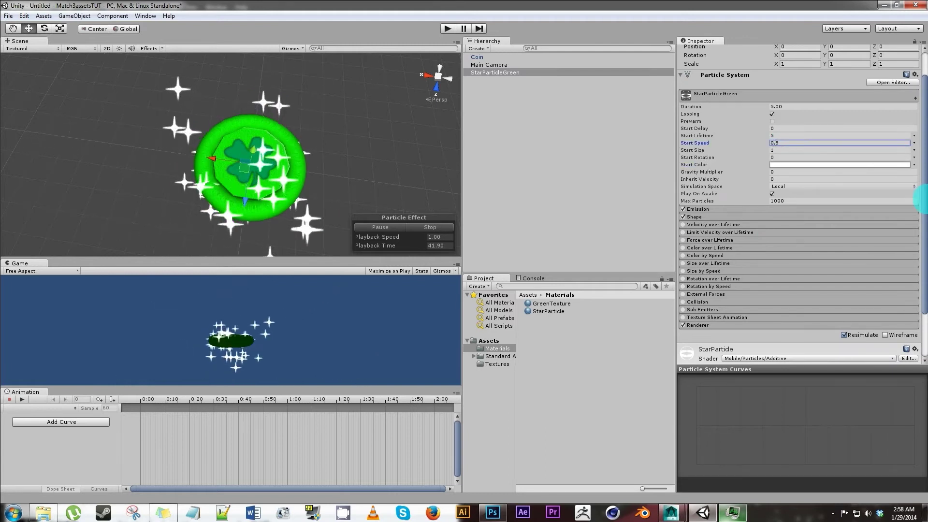
key(Return)
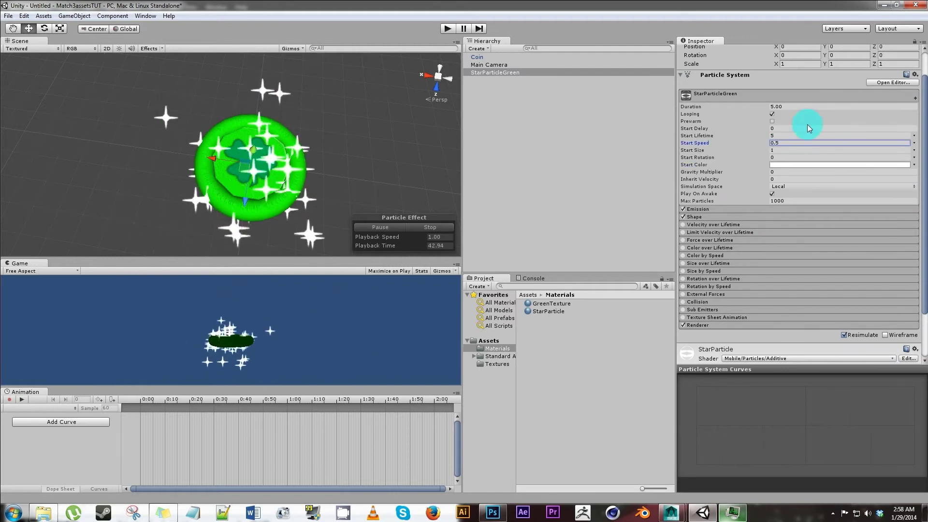
click(786, 151)
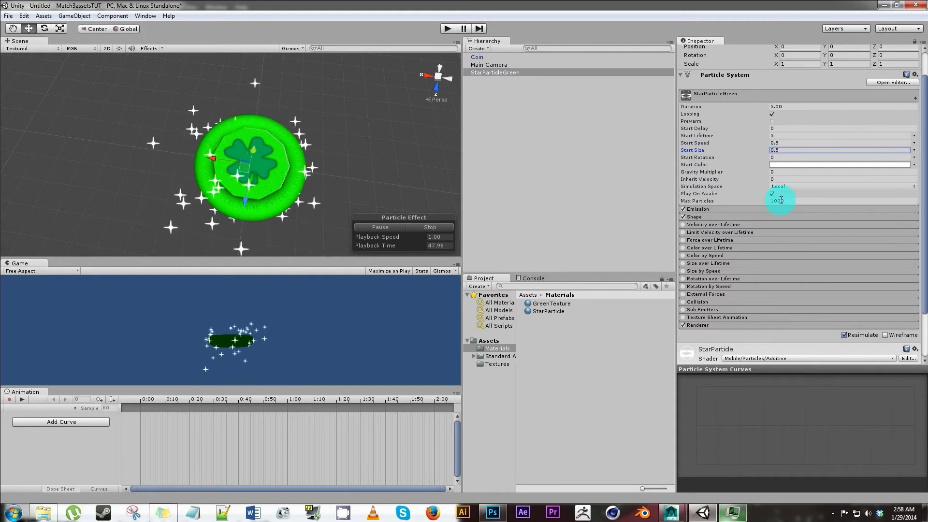
Step: Enable Color over Lifetime and make the gradient's start colour green
click(714, 248)
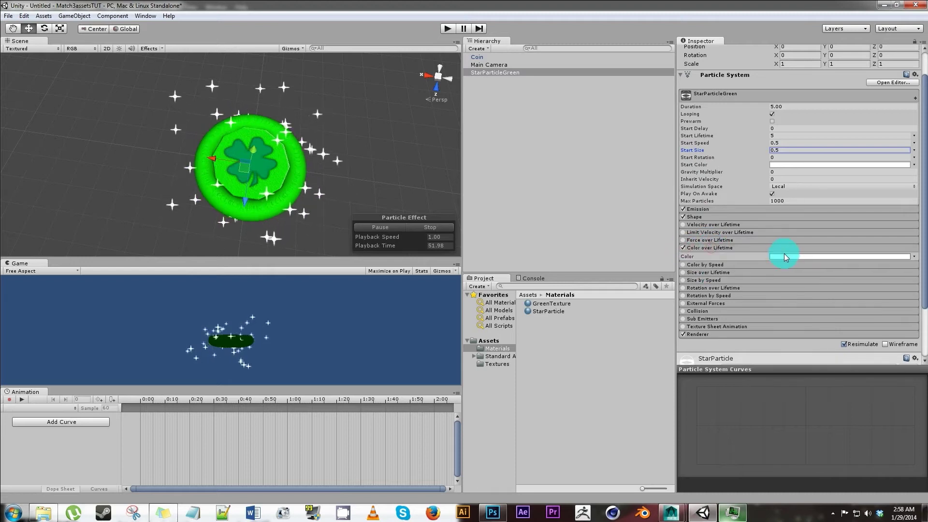
click(783, 256)
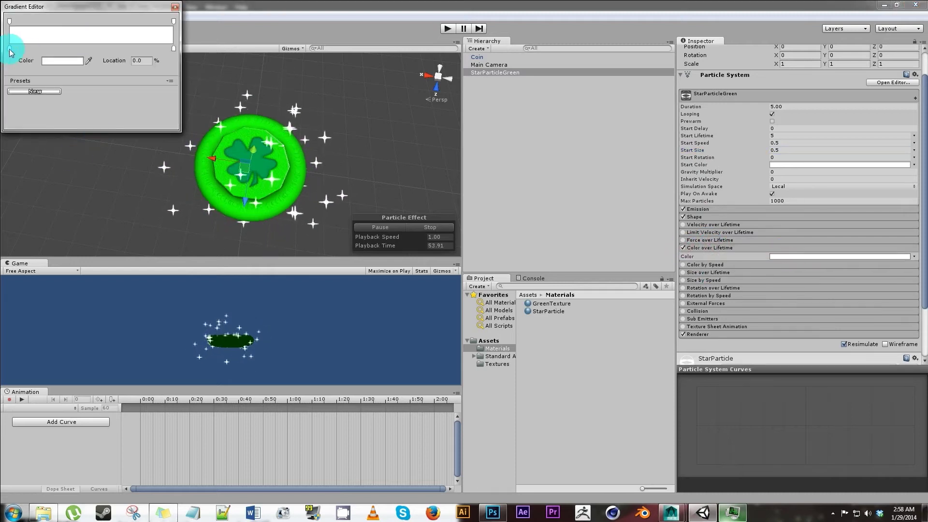
double_click(10, 49)
click(445, 106)
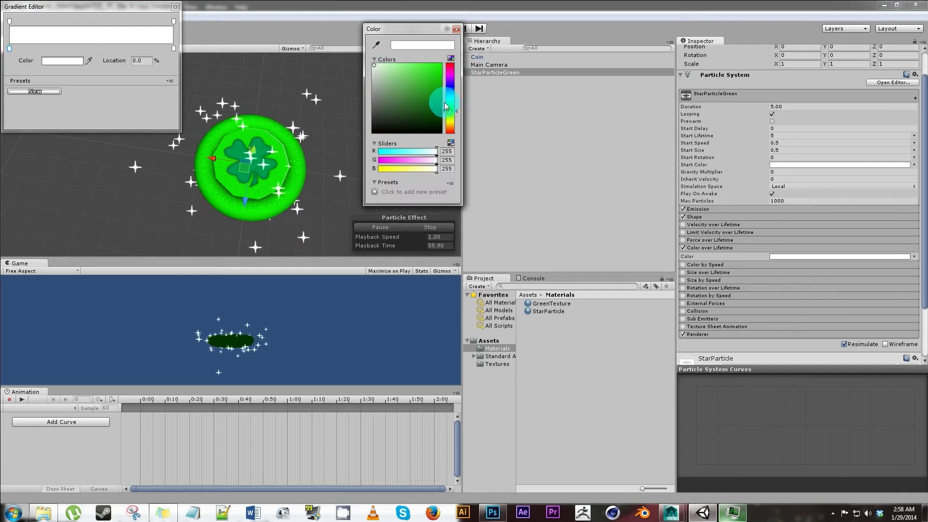
click(441, 65)
click(456, 29)
Step: Set the gradient's end colour to light green with alpha 0
click(251, 64)
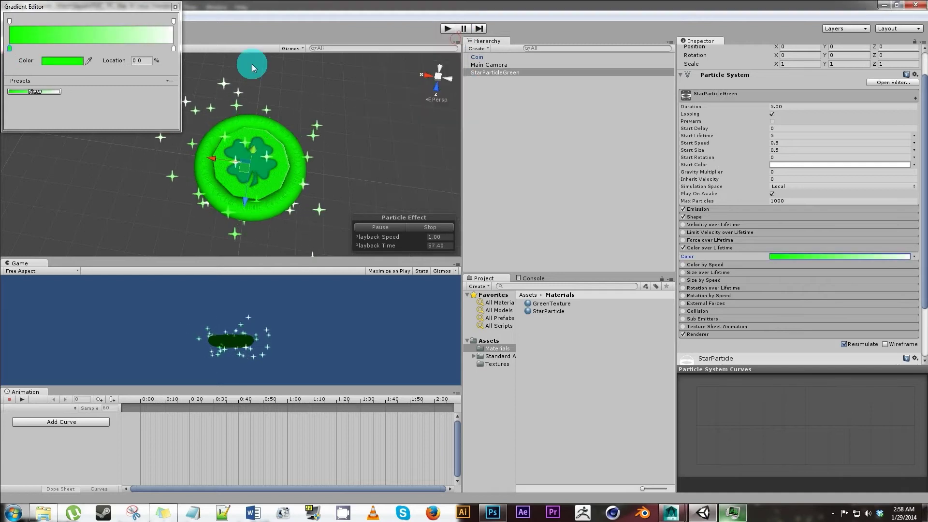
double_click(174, 49)
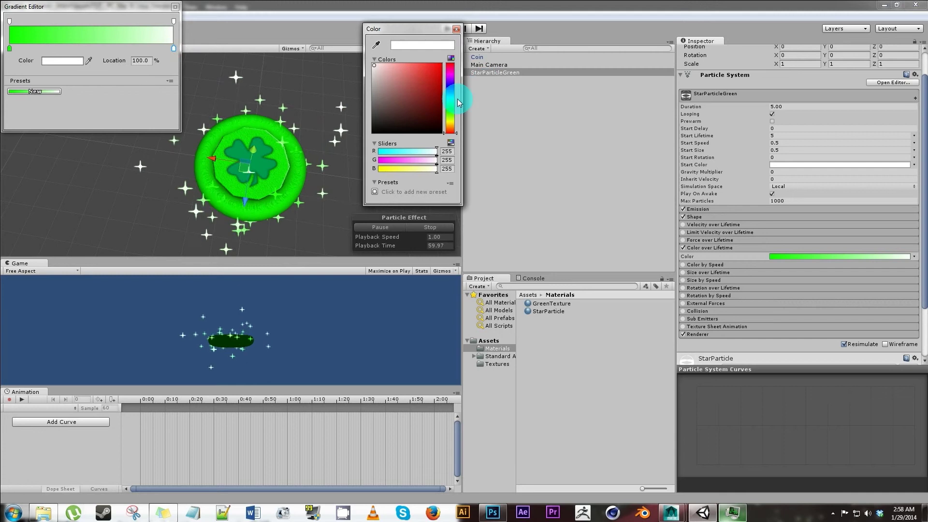
click(399, 57)
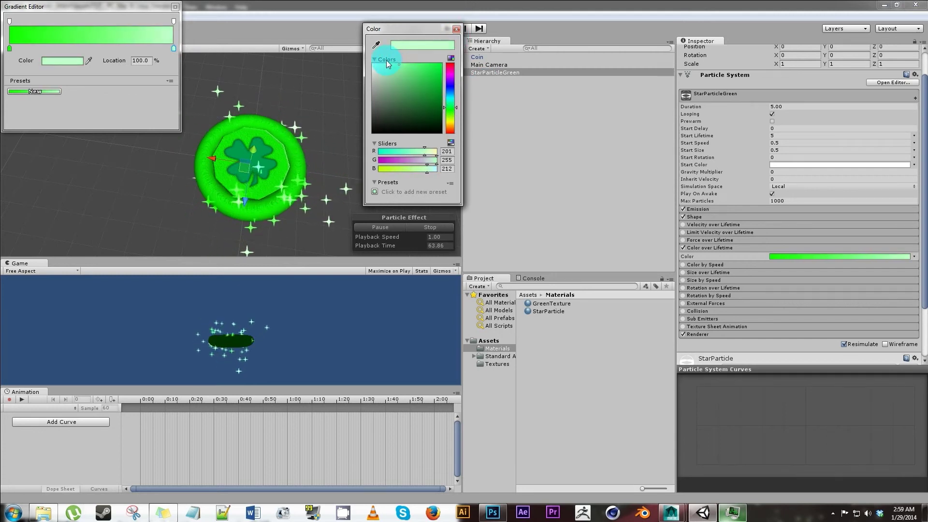
click(456, 29)
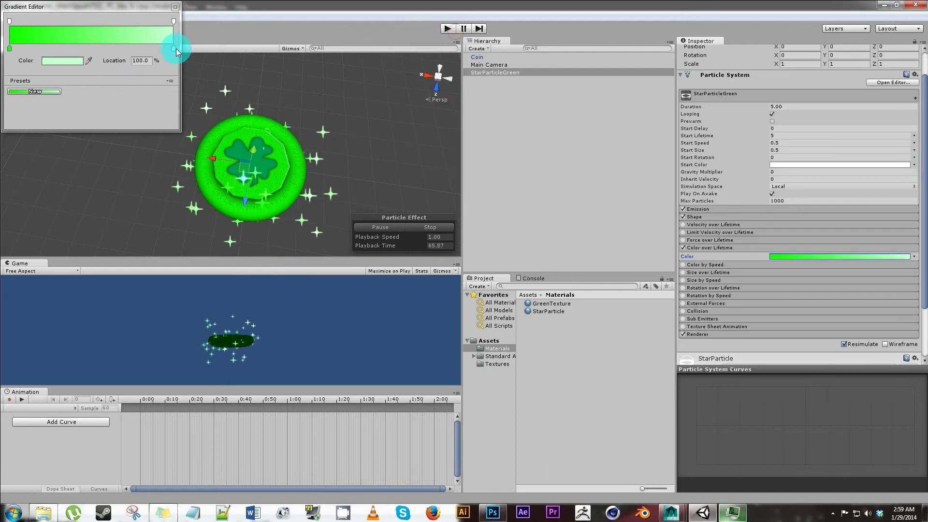
click(174, 21)
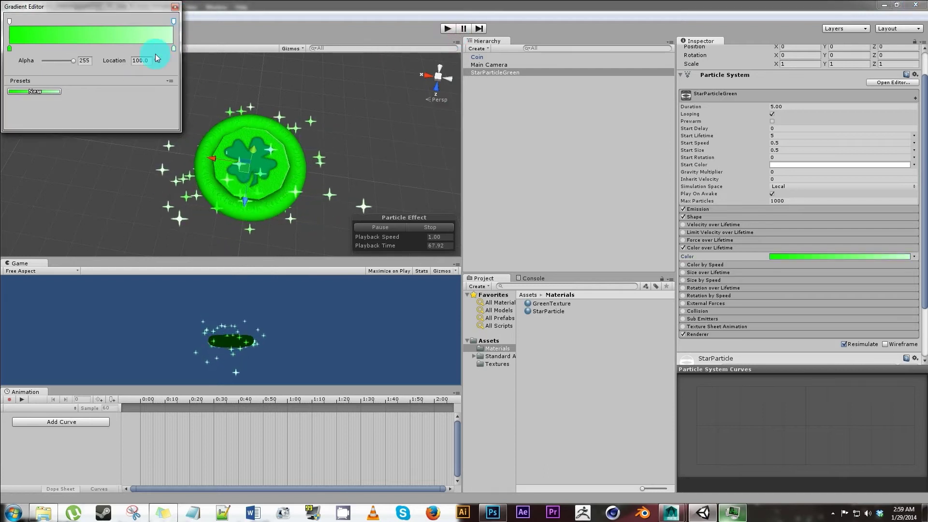
click(54, 62)
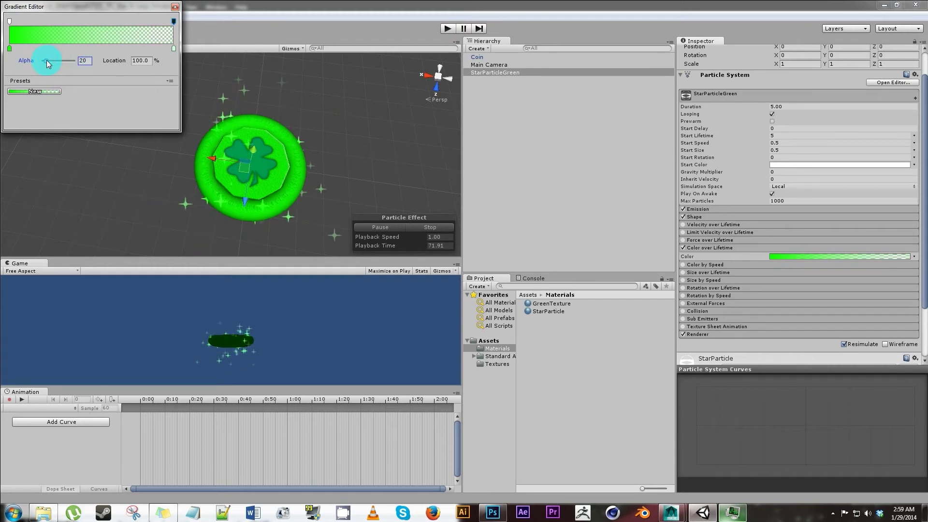
drag(47, 60, 42, 60)
click(175, 8)
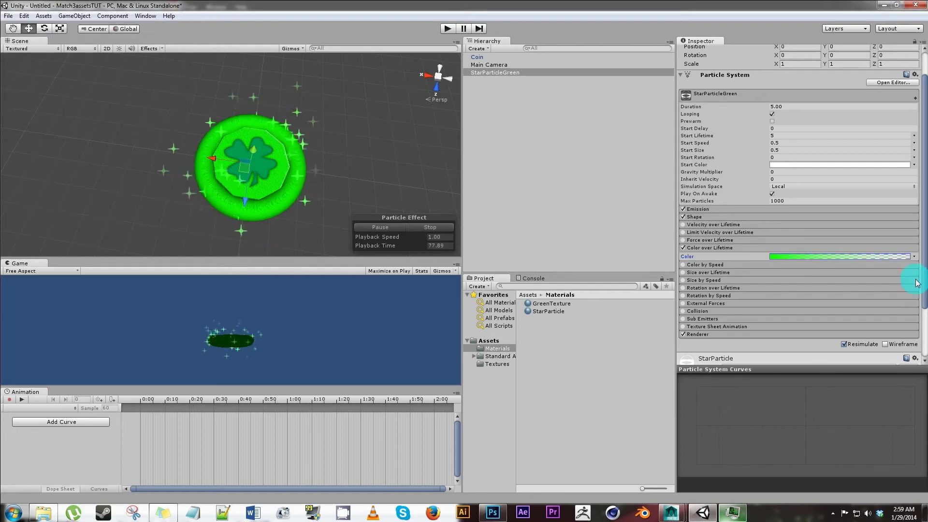
Step: Set Start Lifetime to 2.5 and Emission Rate to 150, checking the view in Iso and Persp
click(782, 135)
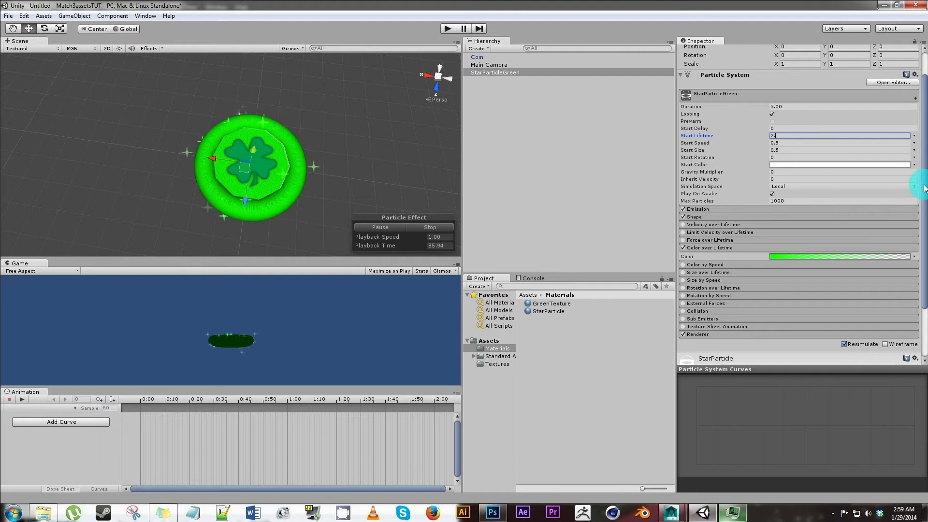
click(778, 209)
click(820, 218)
text(150)
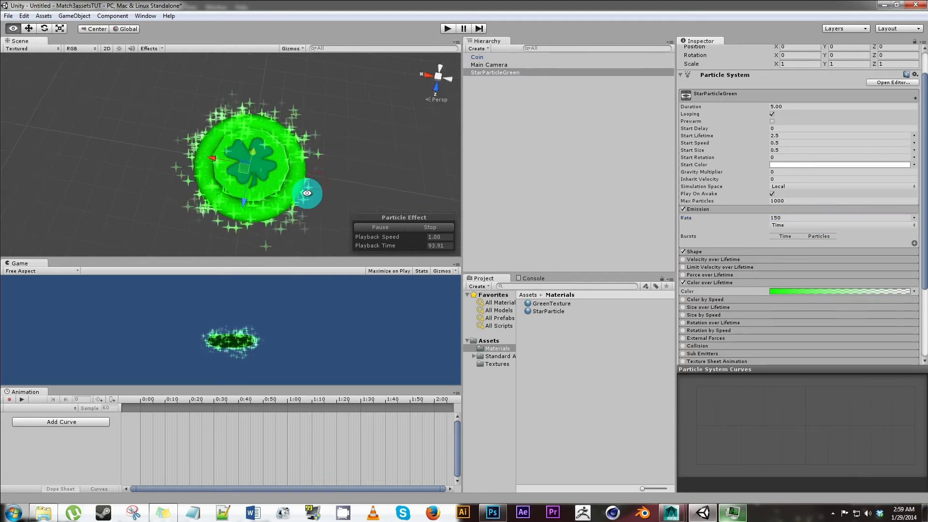
alt+drag(308, 192, 247, 233)
click(438, 78)
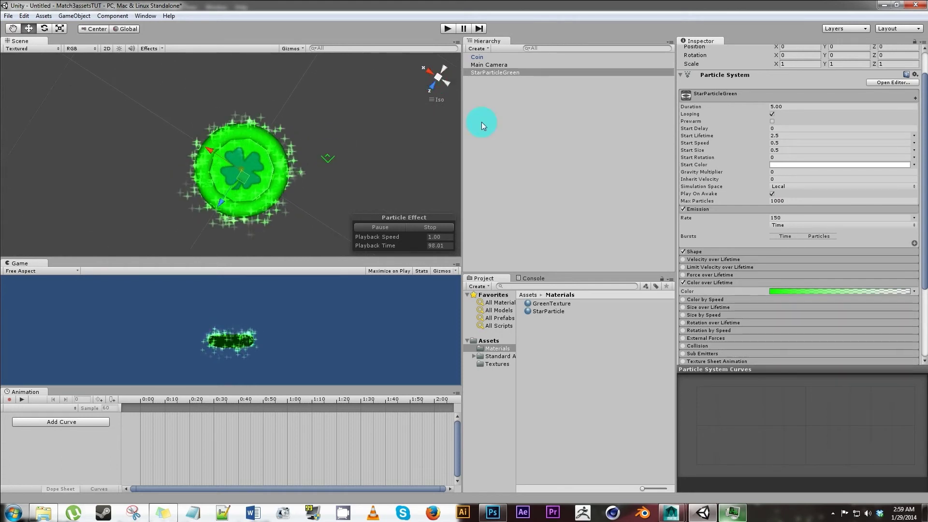
click(445, 84)
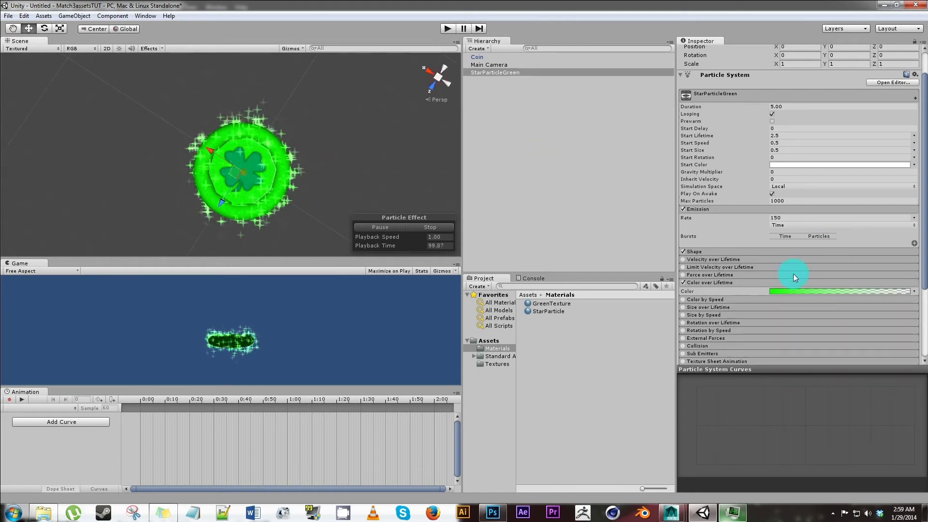
Step: Enable Rotation over Lifetime with Angular Velocity random between 45 and 180
scroll(696, 290, down, 3)
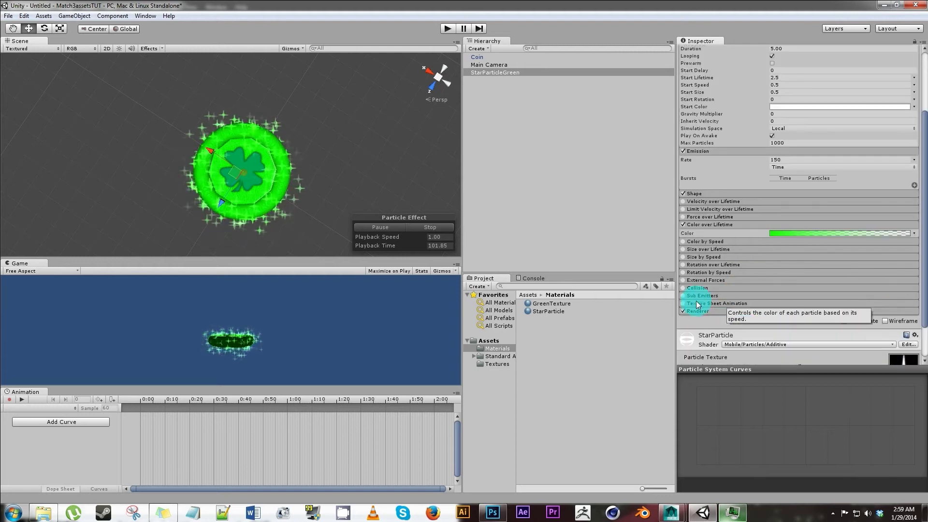
click(683, 265)
click(913, 272)
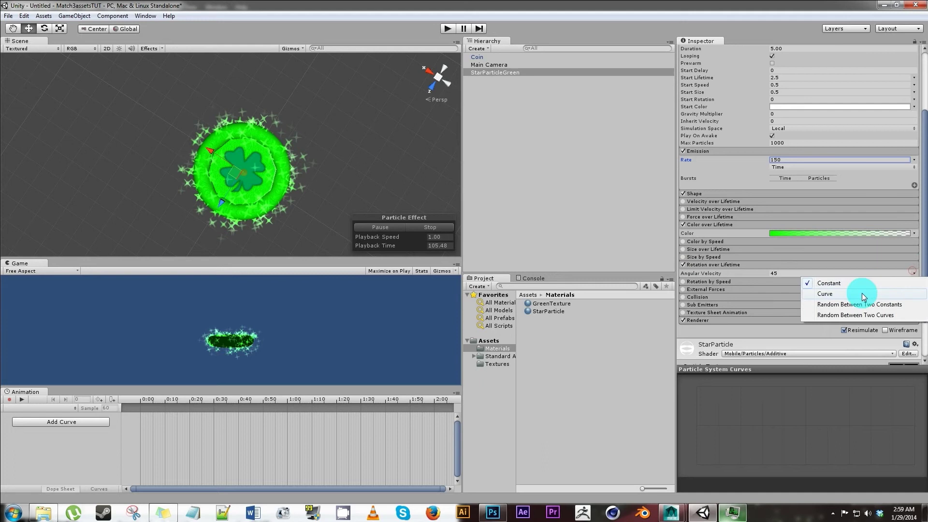
click(857, 308)
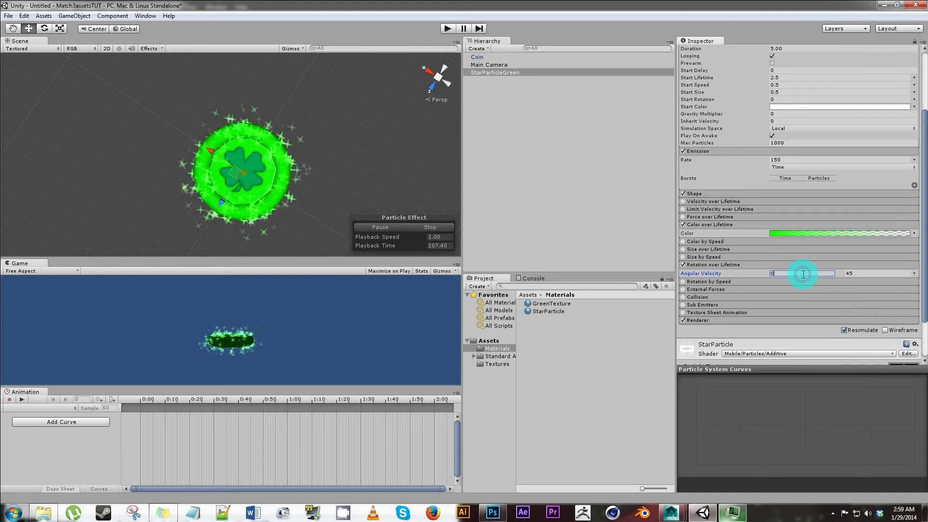
key(Tab)
text(180)
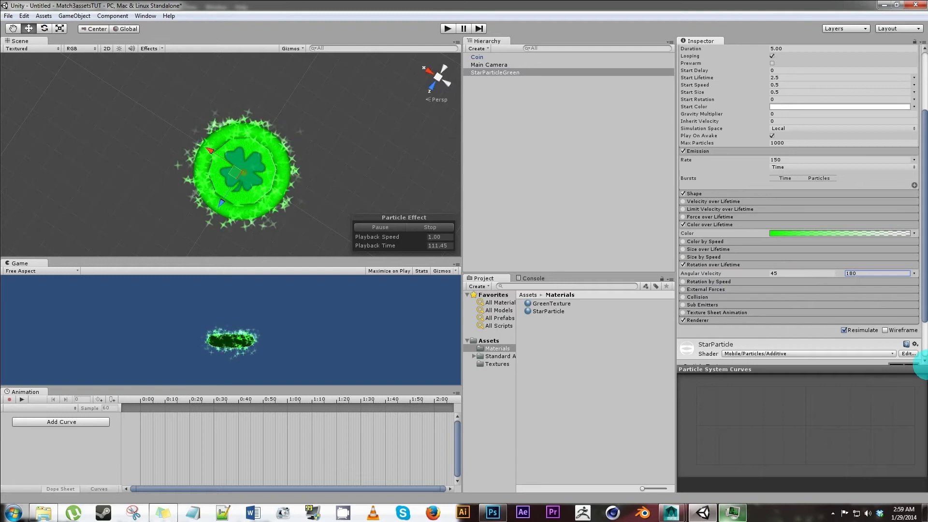
click(691, 265)
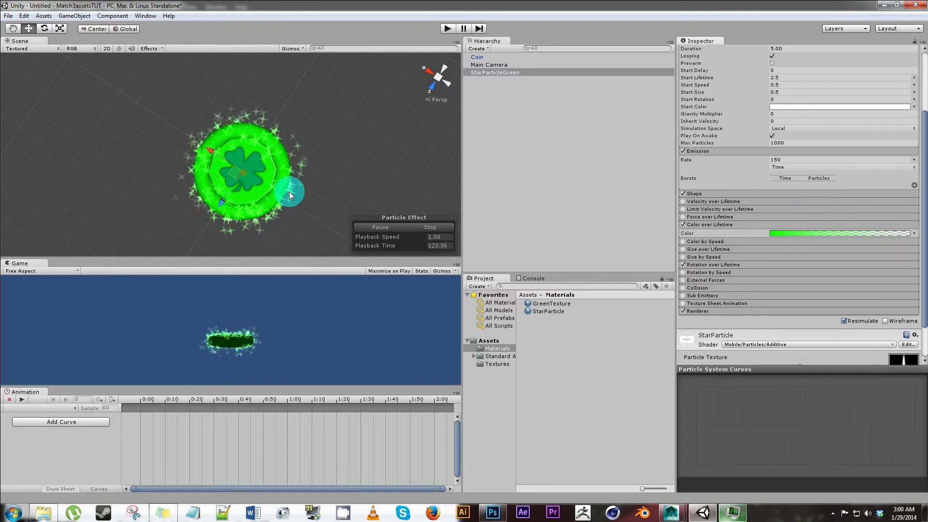
Step: Parent StarParticleGreen under Coin and select the particle system
drag(503, 73, 481, 58)
click(478, 58)
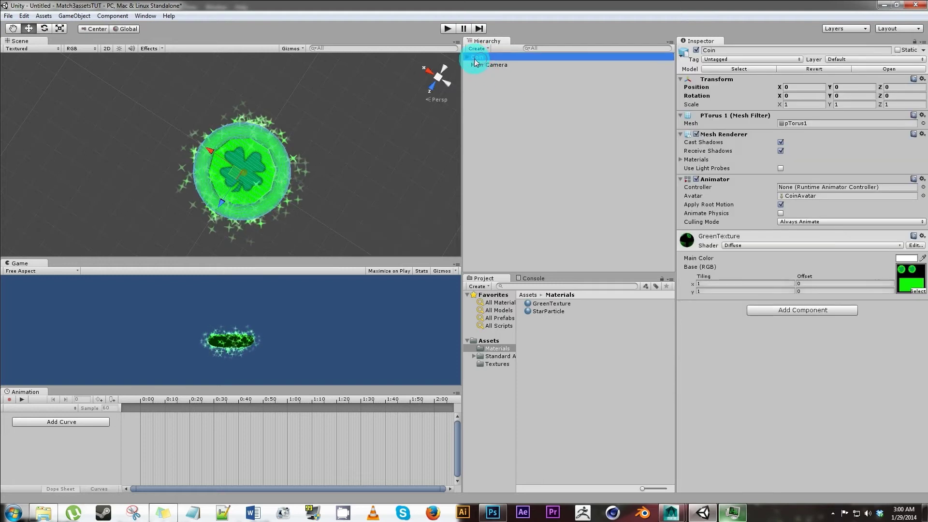
click(467, 57)
click(481, 64)
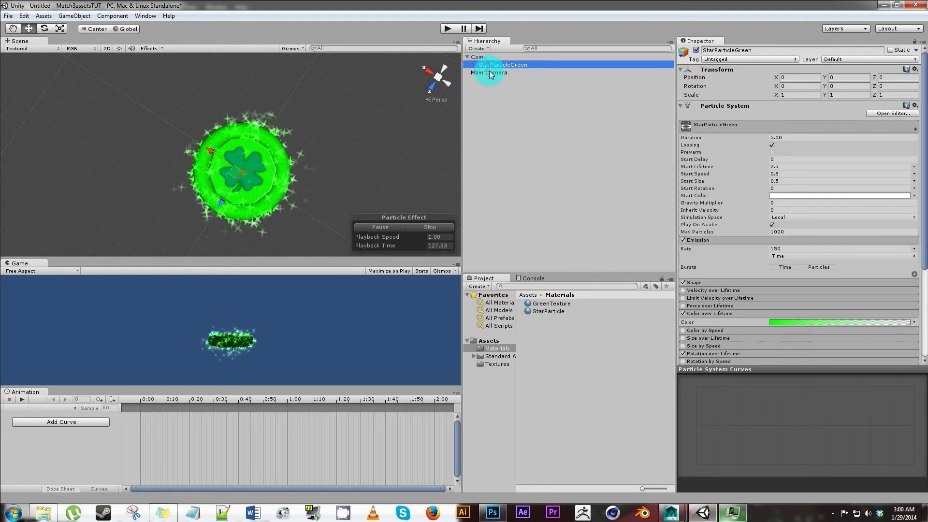
Step: Enable Prewarm on StarParticleGreen and preview the stars around the coin
click(445, 227)
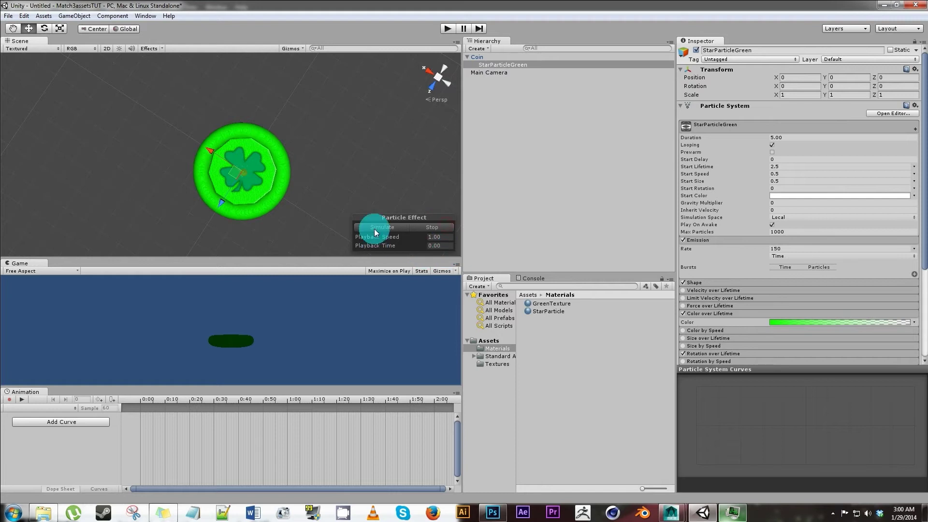
click(376, 228)
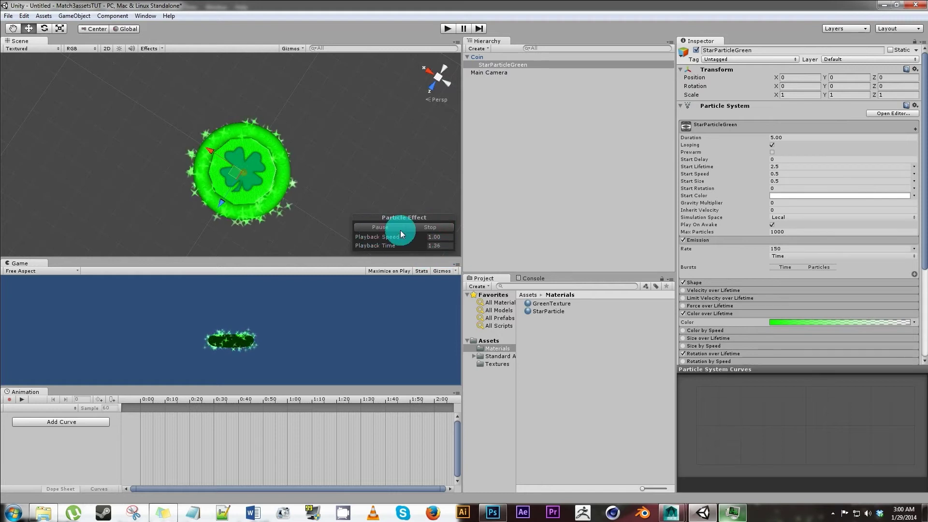
click(423, 227)
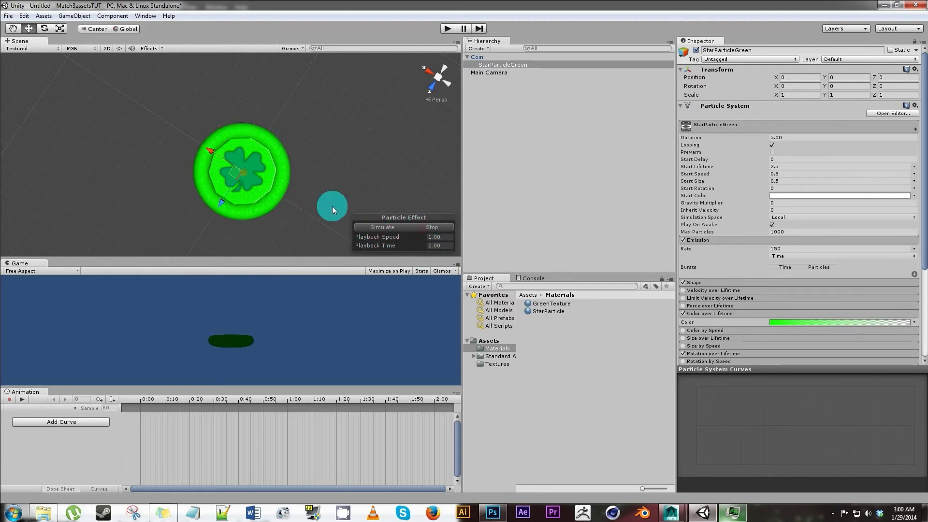
click(771, 152)
click(392, 227)
click(424, 228)
click(375, 227)
click(584, 236)
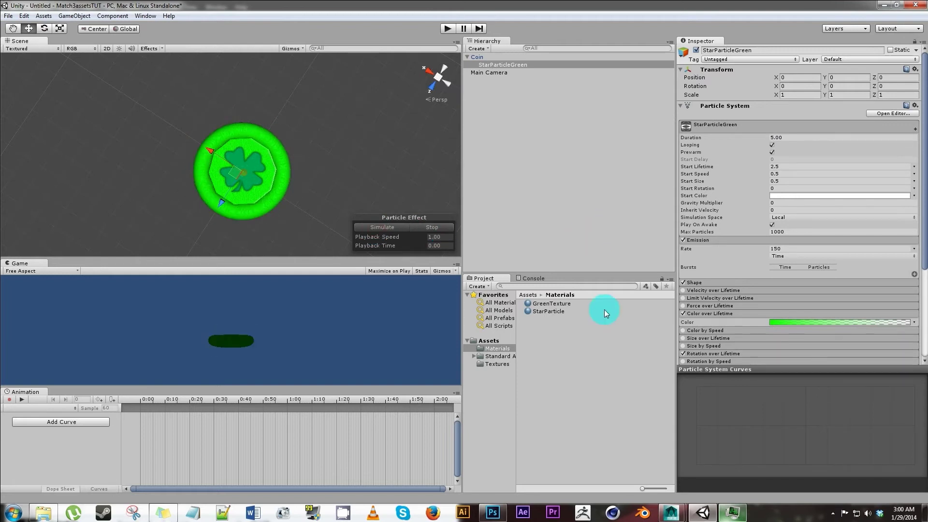
Step: Inspect the StarParticle material preview, then select the Coin object
click(567, 311)
drag(840, 426, 636, 352)
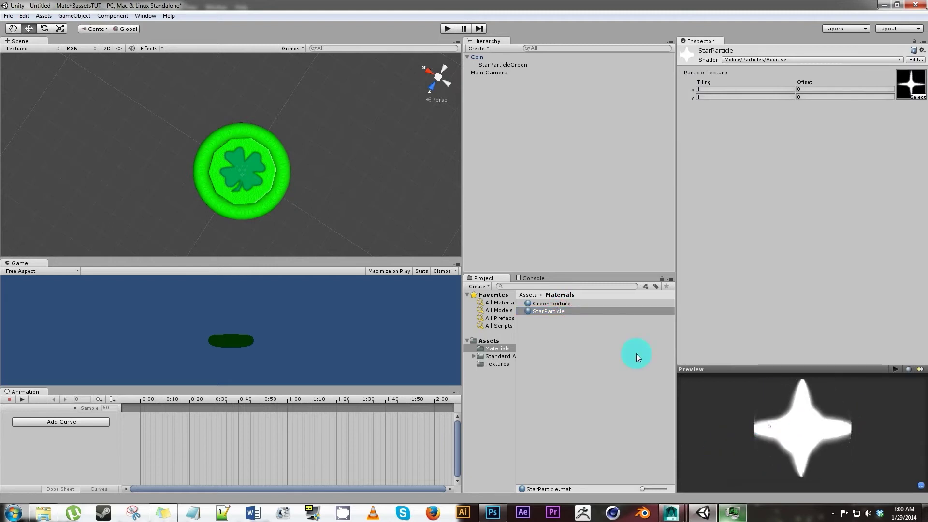
click(507, 65)
click(477, 57)
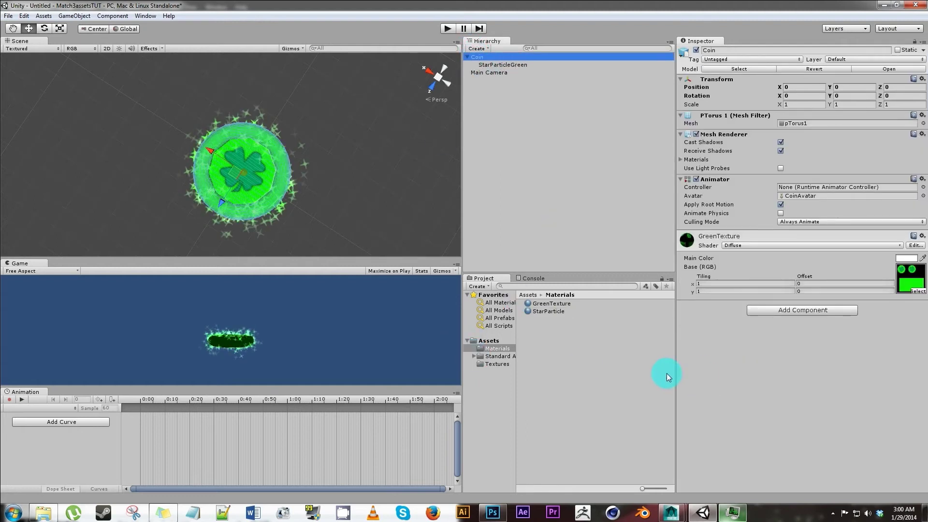
Step: Create a folder named 'Animations' in Assets
click(489, 340)
right_click(546, 384)
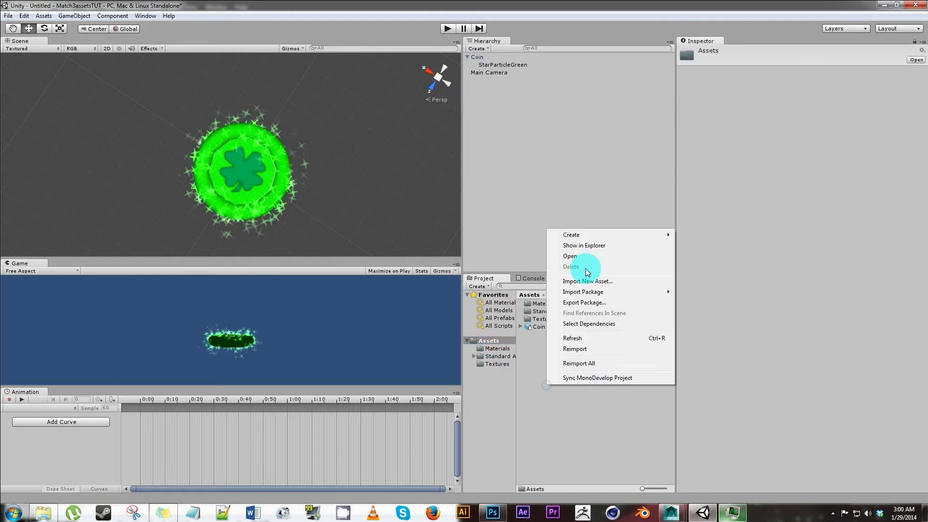
mouse_move(583, 237)
click(691, 235)
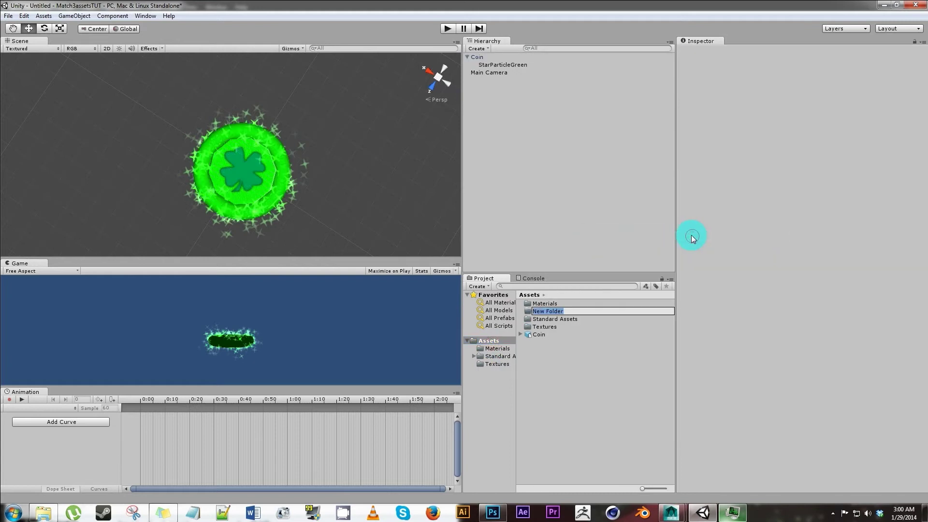
text(Animations)
key(Return)
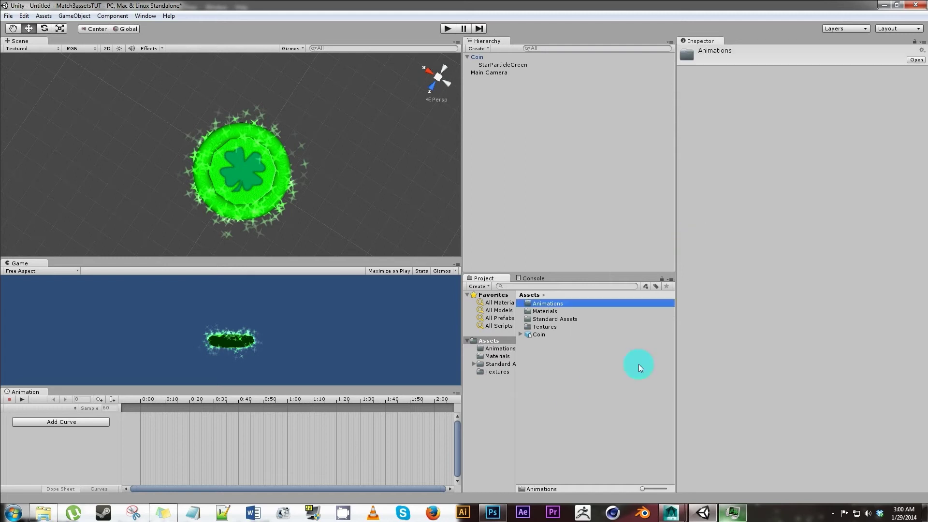
Step: Create an 'AnimatorControllers' folder inside Animations, then reselect Coin
double_click(544, 305)
right_click(531, 367)
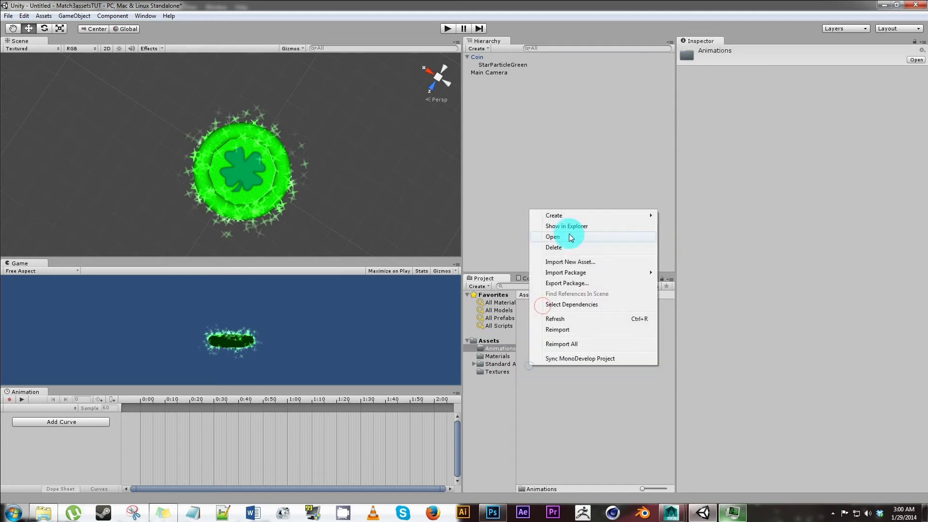
click(560, 216)
click(687, 216)
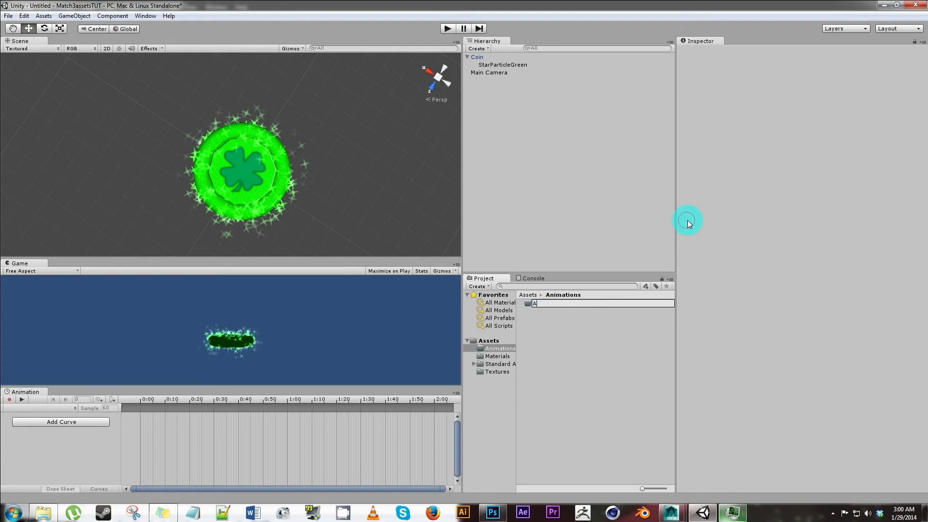
text(AnimatorControllers)
key(Return)
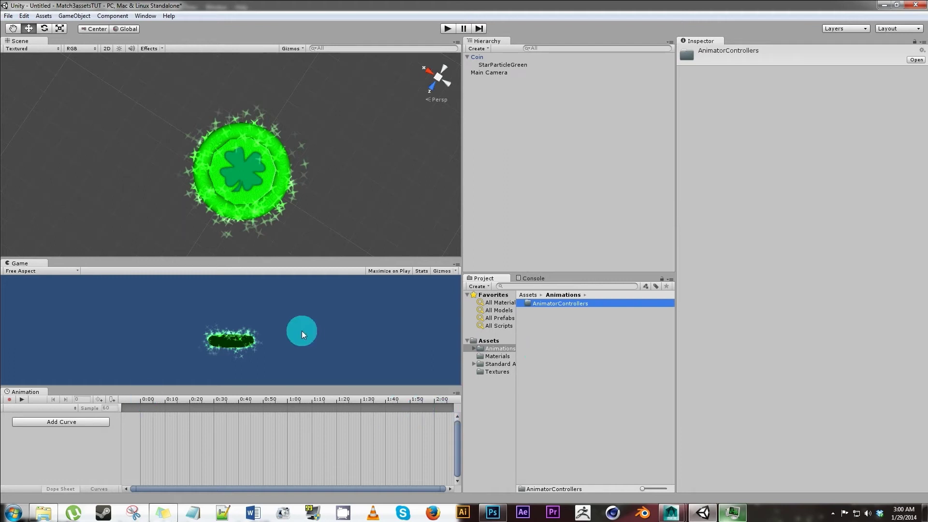
click(497, 341)
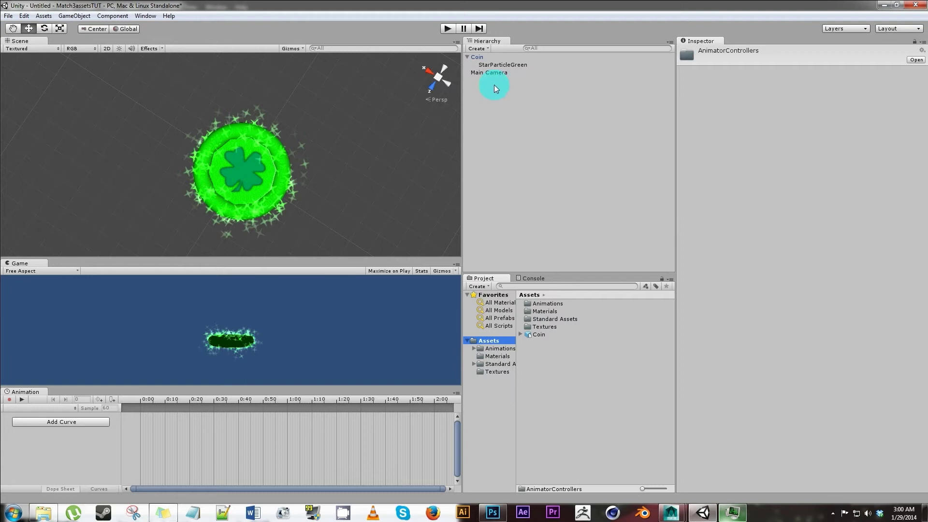
click(484, 57)
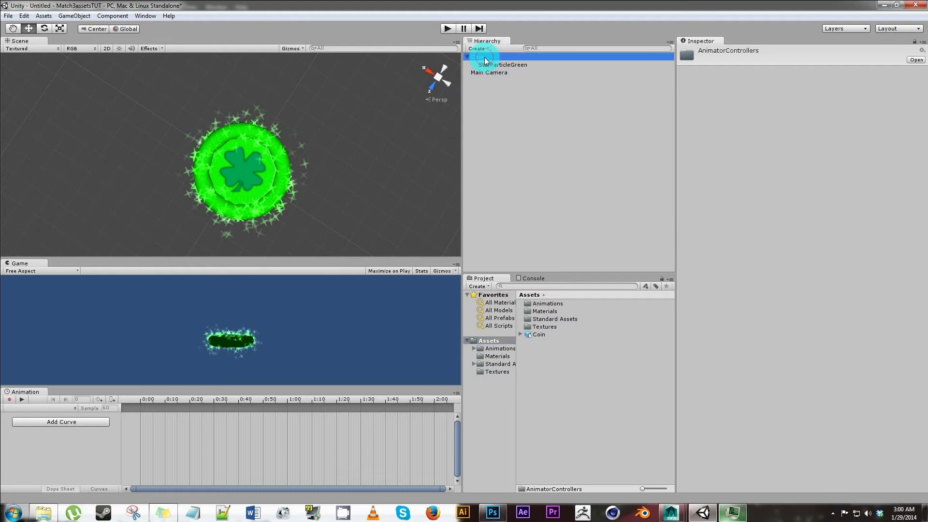
Step: Create a new animation clip for the coin named 'Death'
click(76, 408)
click(65, 418)
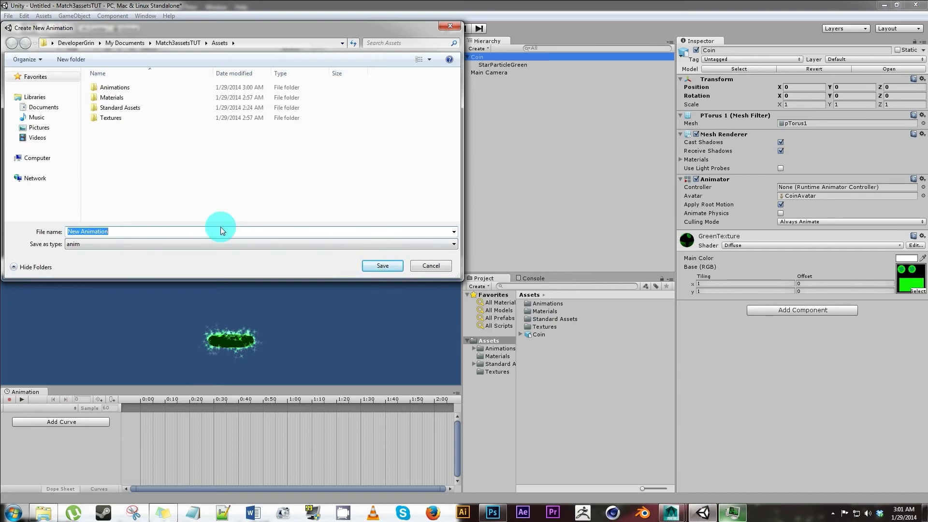
text(Death)
key(Return)
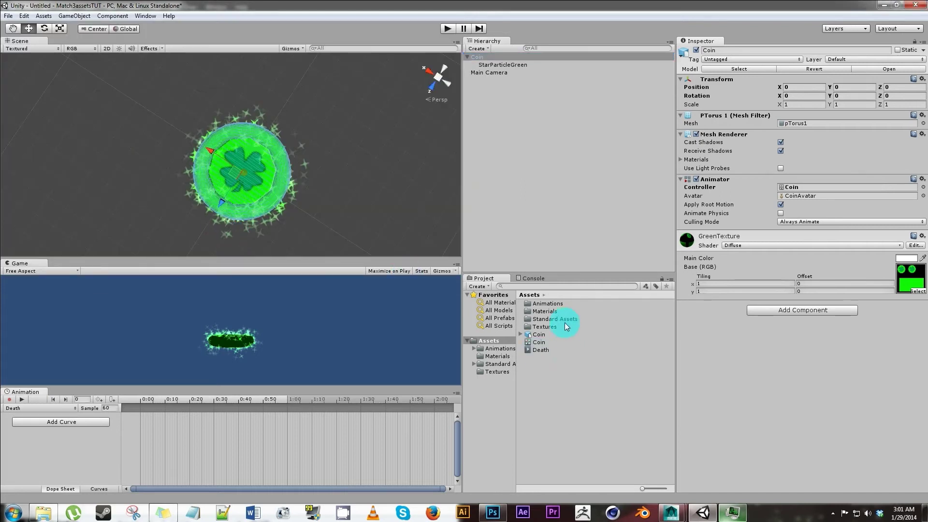
Step: Move the Coin controller and Death clip into the Animations folder
click(541, 343)
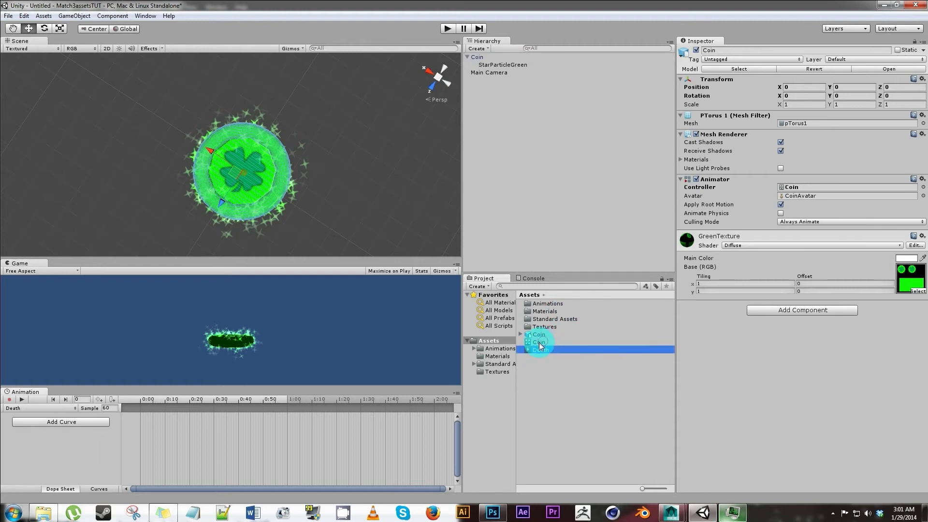
shift+click(542, 350)
drag(542, 350, 544, 304)
double_click(546, 303)
click(539, 312)
click(541, 311)
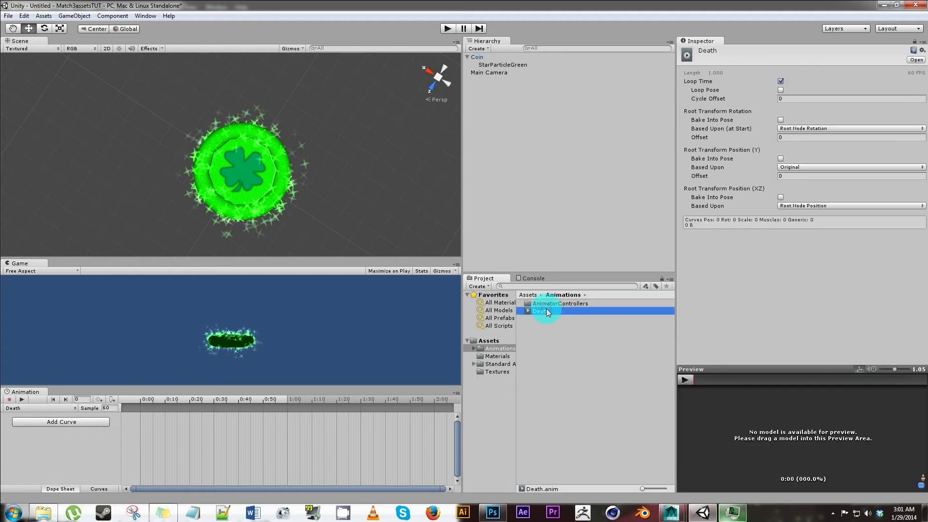
click(232, 175)
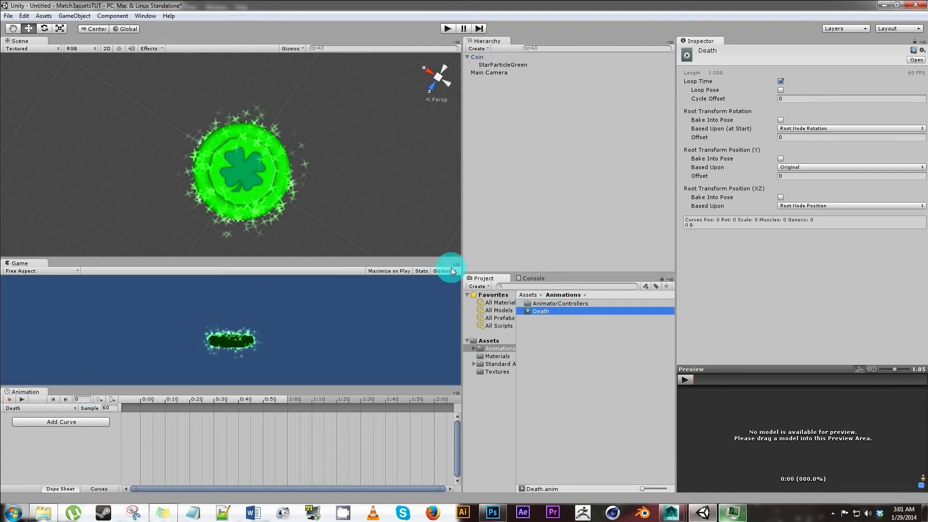
Step: Add a Miscellaneous > Animation component to Coin and assign the Death clip
click(488, 57)
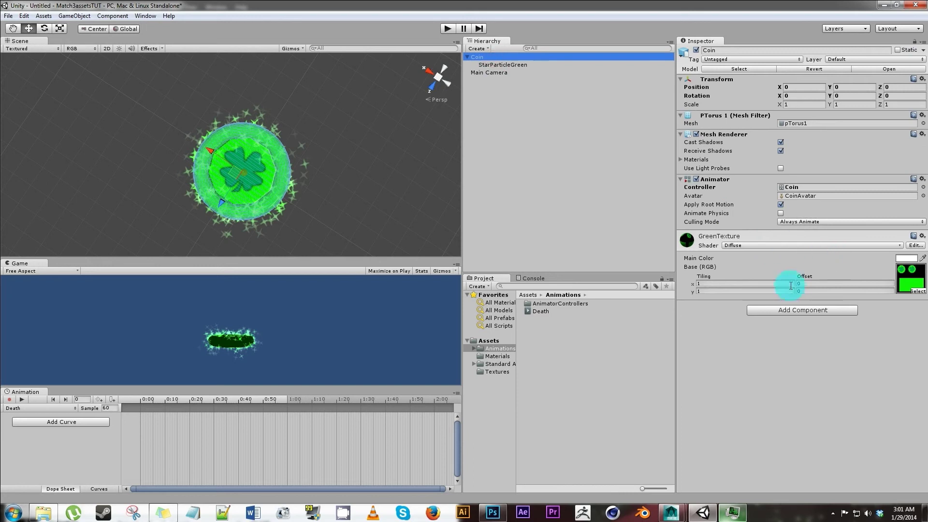
click(796, 312)
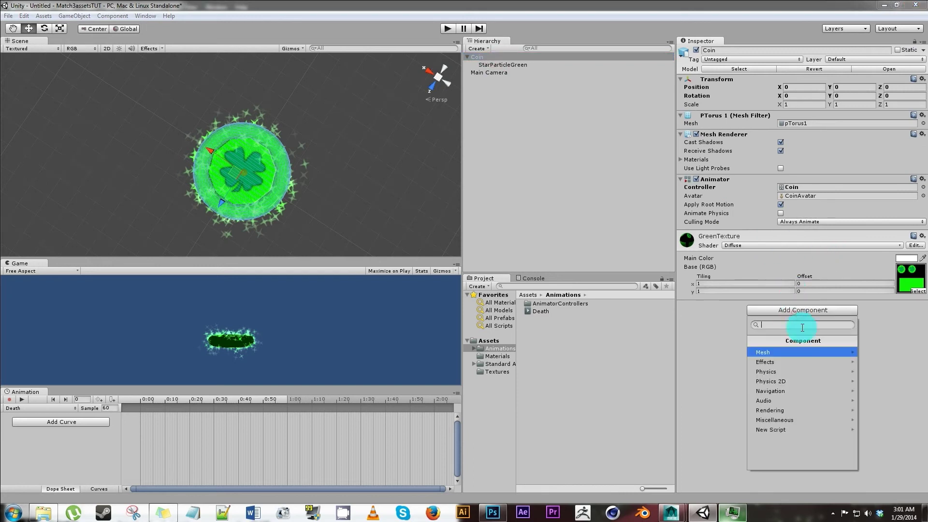
click(791, 421)
click(788, 362)
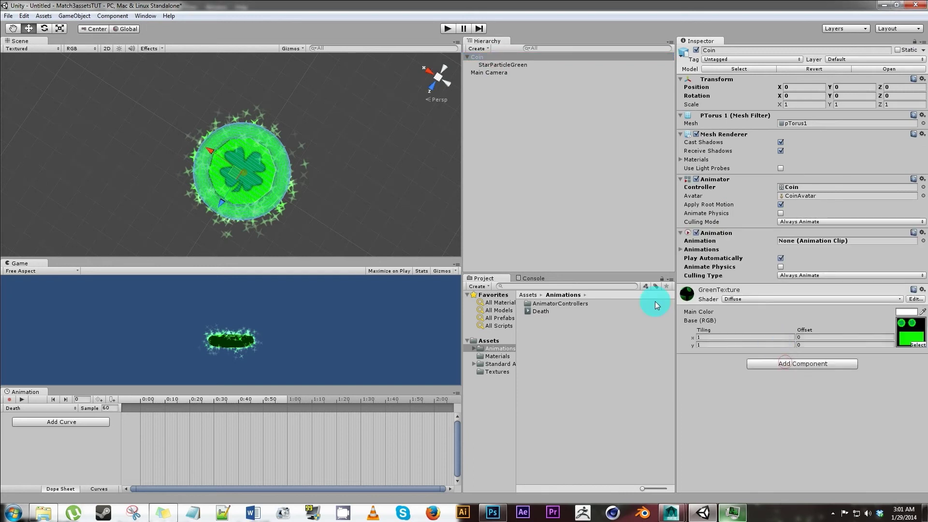
drag(545, 313, 816, 242)
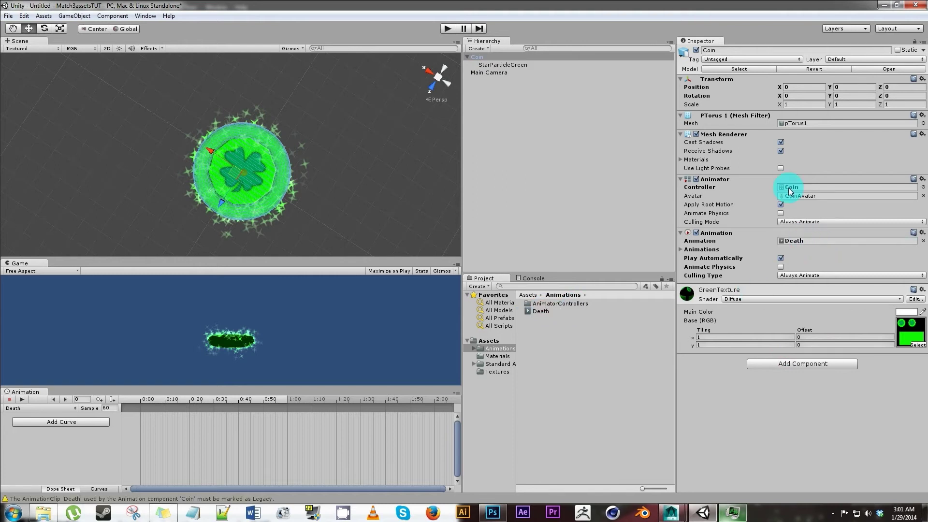
Step: Turn on recording and add Transform Rotation and Scale curves to the Death clip
click(9, 400)
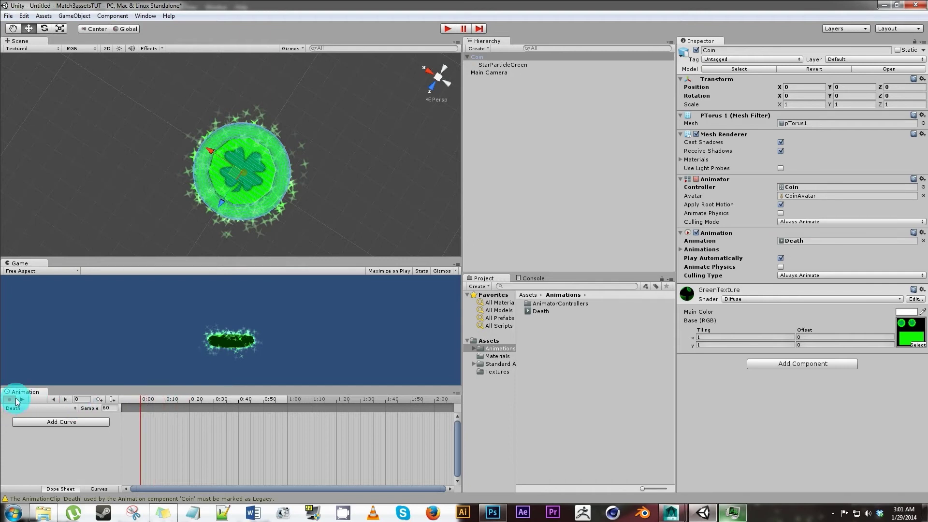
click(57, 423)
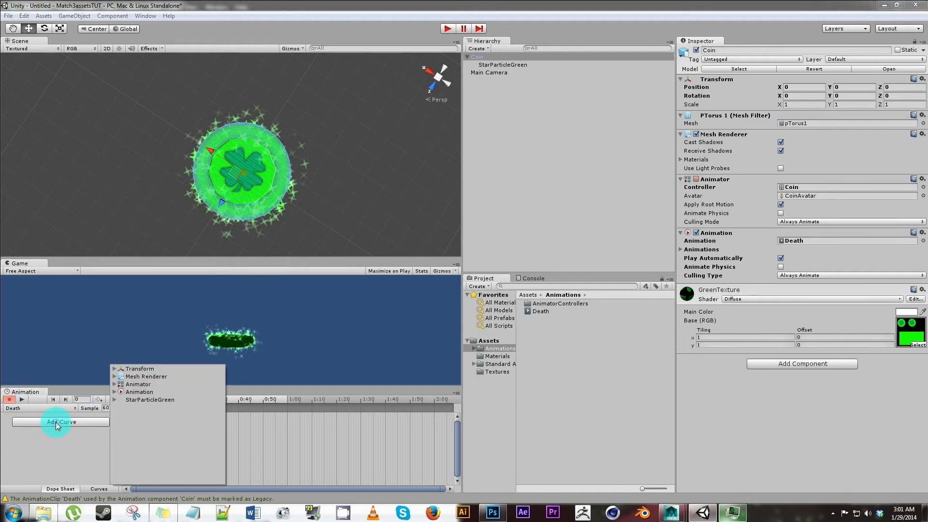
click(115, 370)
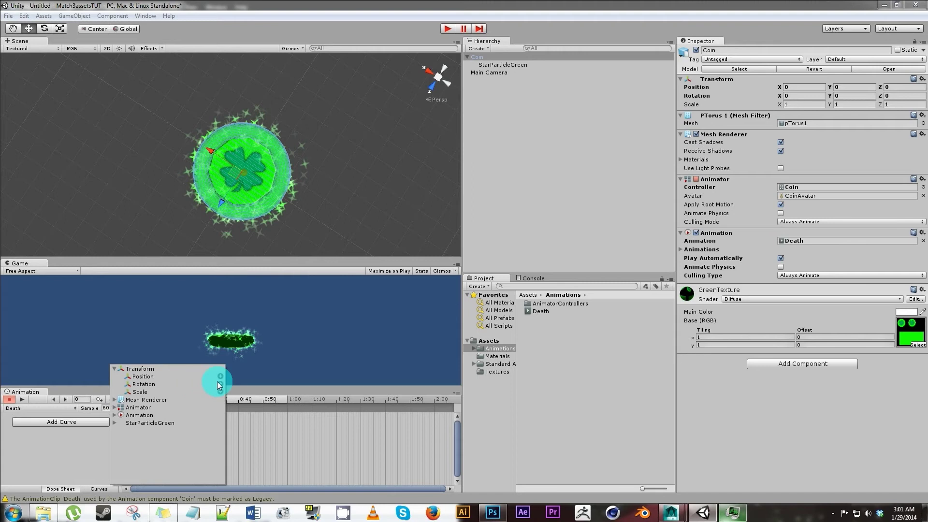
click(221, 385)
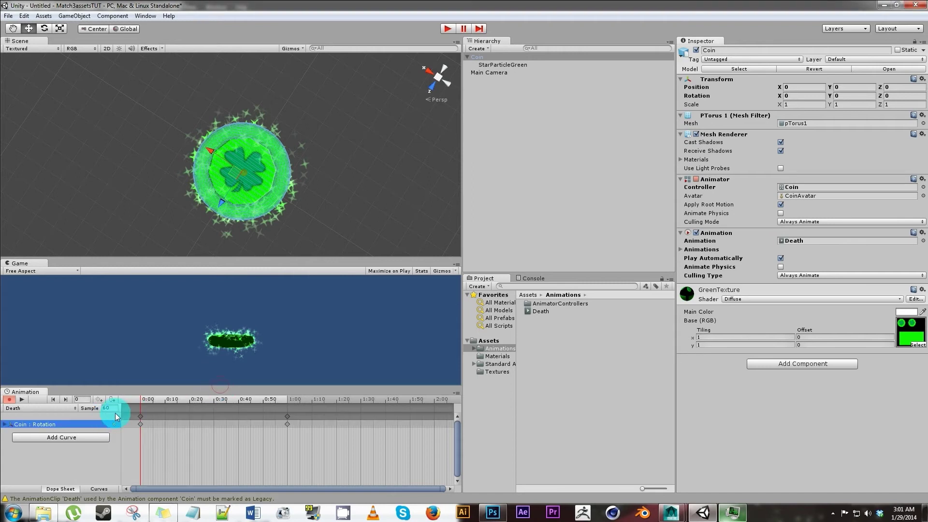
click(82, 441)
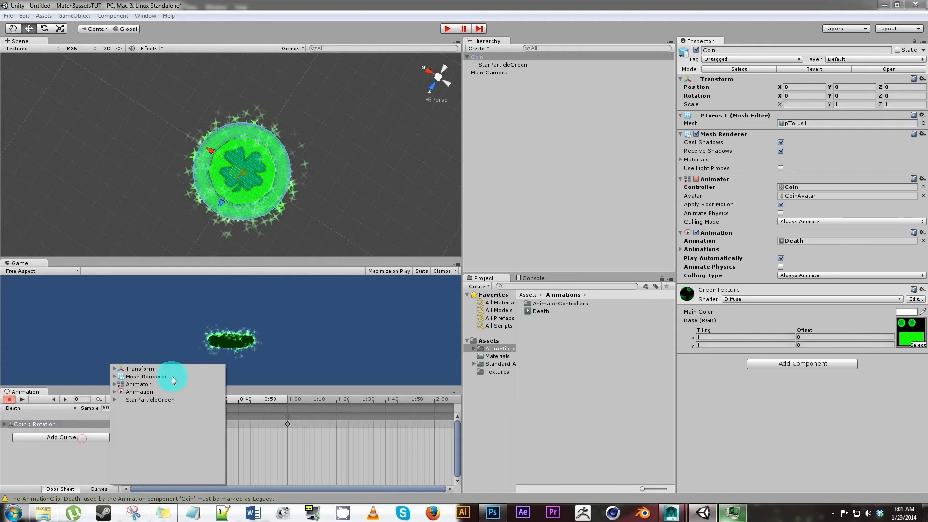
click(115, 369)
click(221, 384)
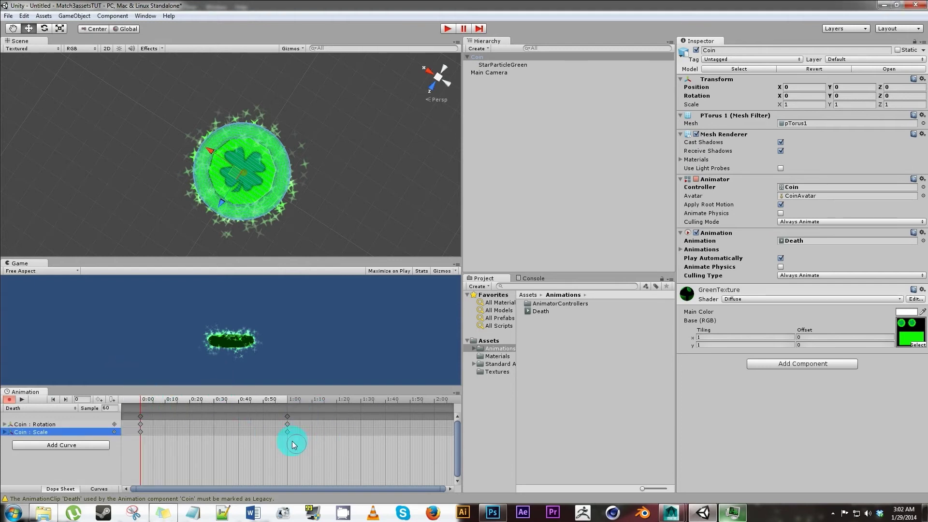
Step: Reposition the Death clip's Rotation and Scale end keyframes back to 1:00
drag(292, 442, 419, 439)
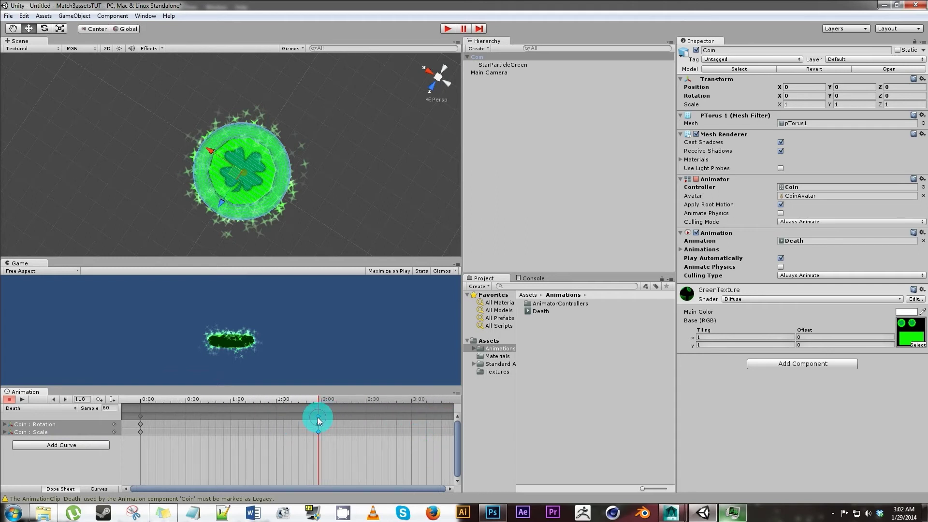
drag(318, 420, 230, 415)
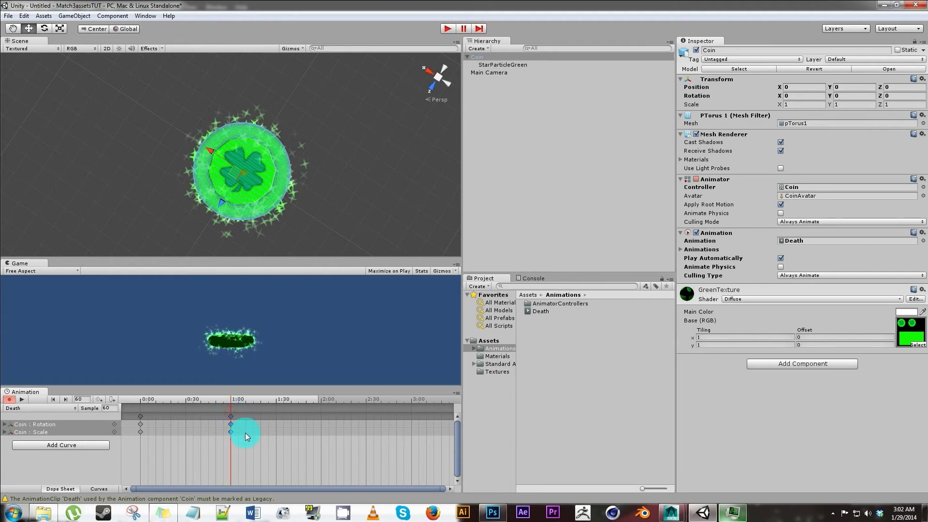
scroll(264, 446, up, 2)
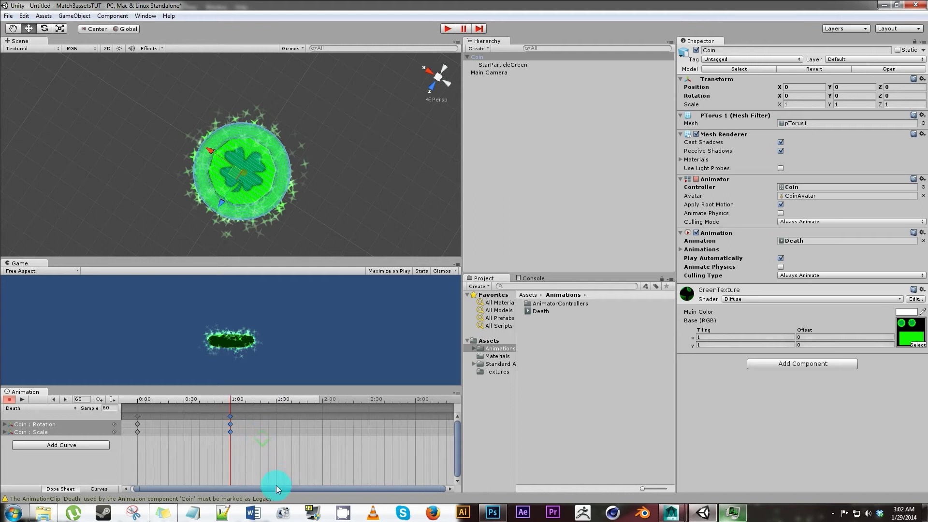
drag(271, 489, 242, 486)
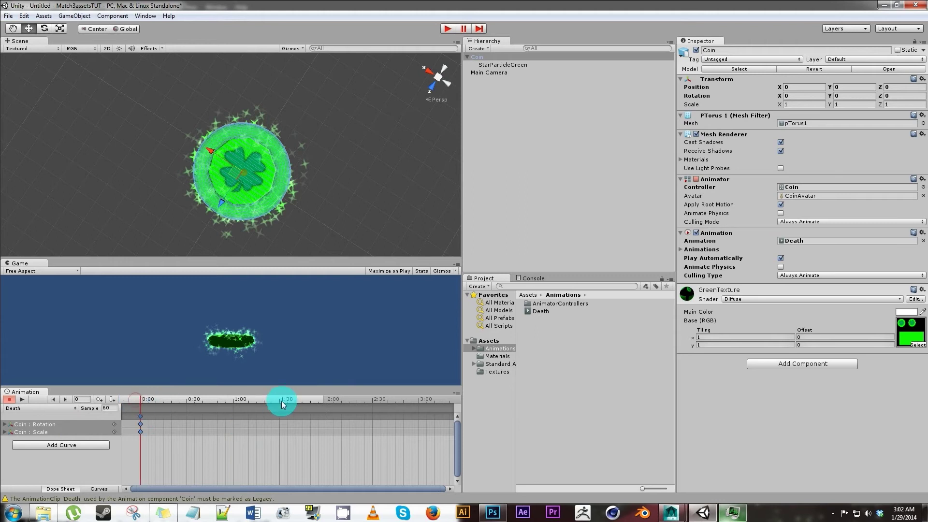
drag(233, 402, 230, 402)
drag(244, 443, 239, 426)
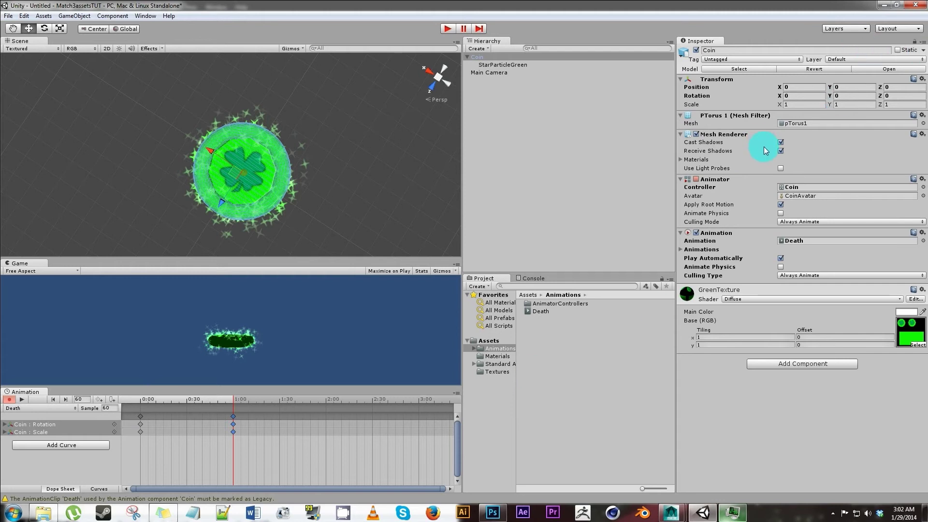
Step: Key the coin's Z rotation to 720 at 1:00, leaving X and Y at 0
click(801, 97)
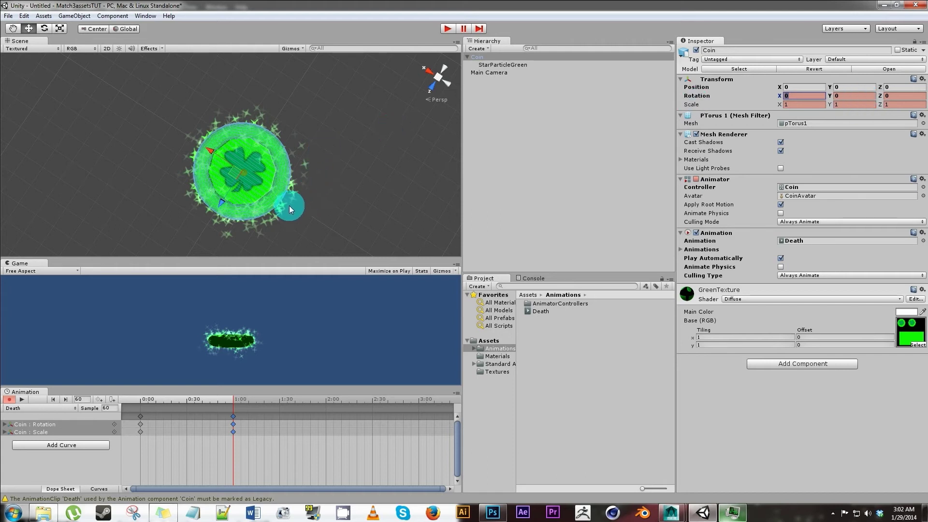
alt+drag(255, 213, 337, 235)
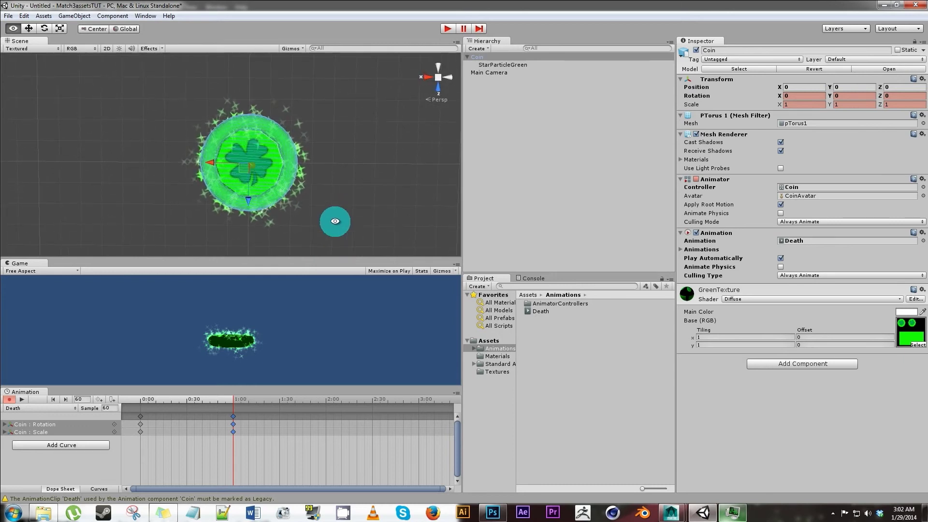
click(881, 99)
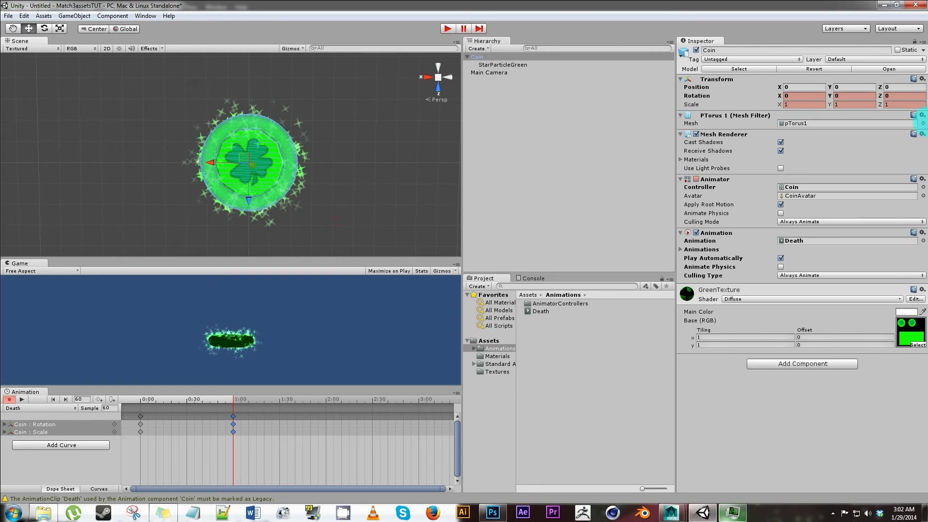
click(890, 103)
text(720)
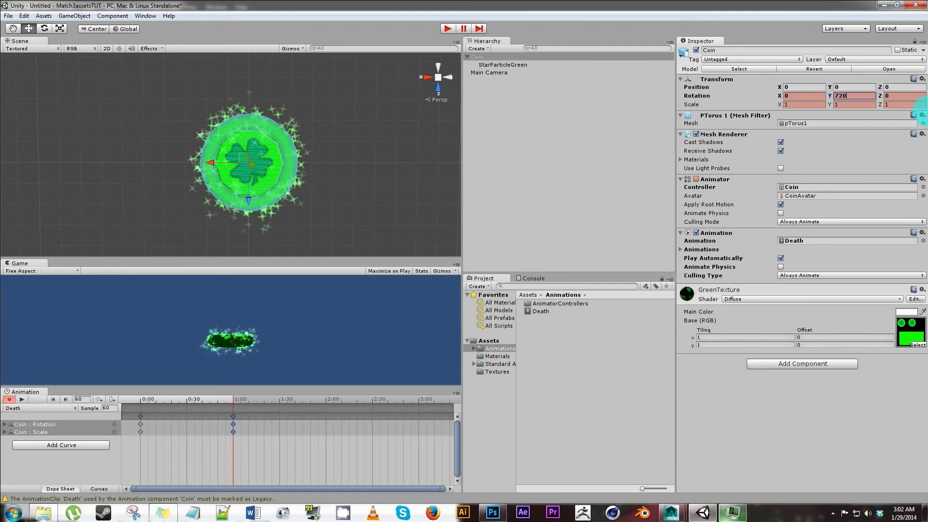
key(BackSpace)
key(BackSpace)
key(BackSpace)
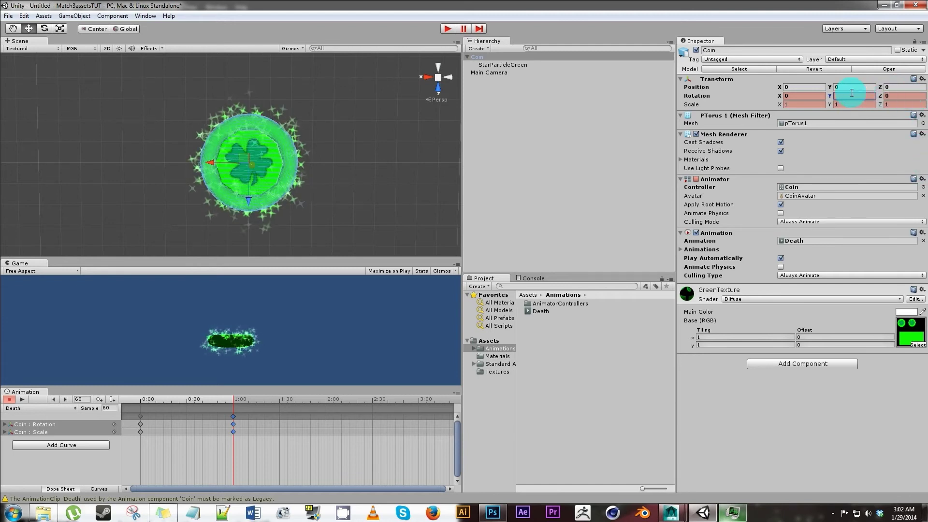
click(892, 96)
text(732)
key(BackSpace)
key(BackSpace)
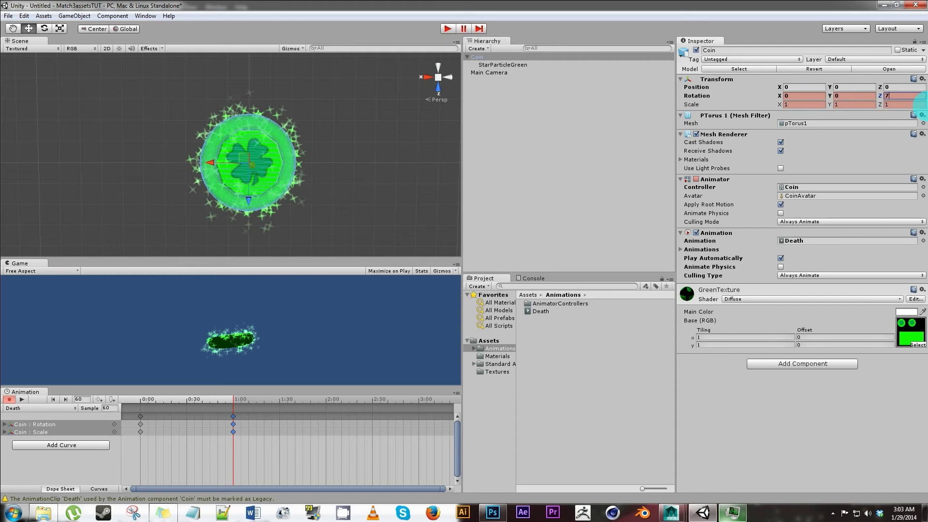
text(20)
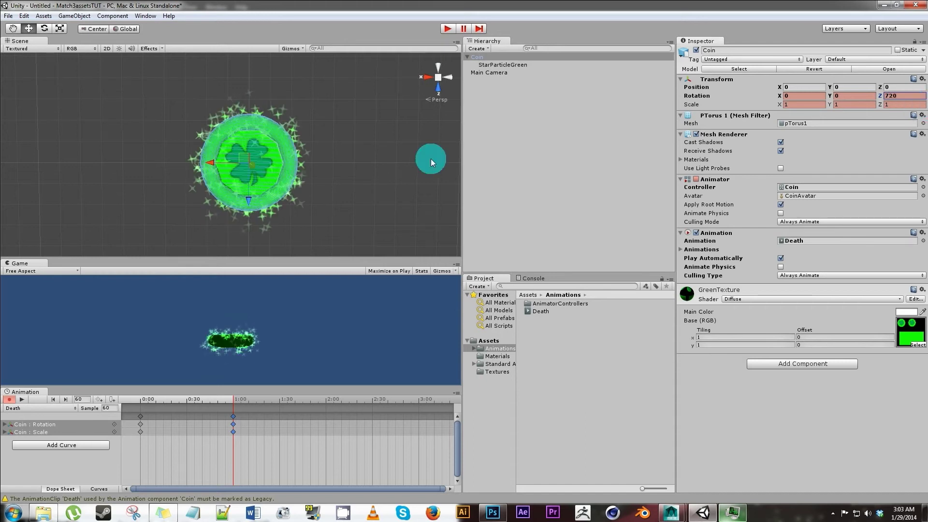
Step: Preview the Death clip with the end keys stretched to 1:30 and then 5:00
click(22, 400)
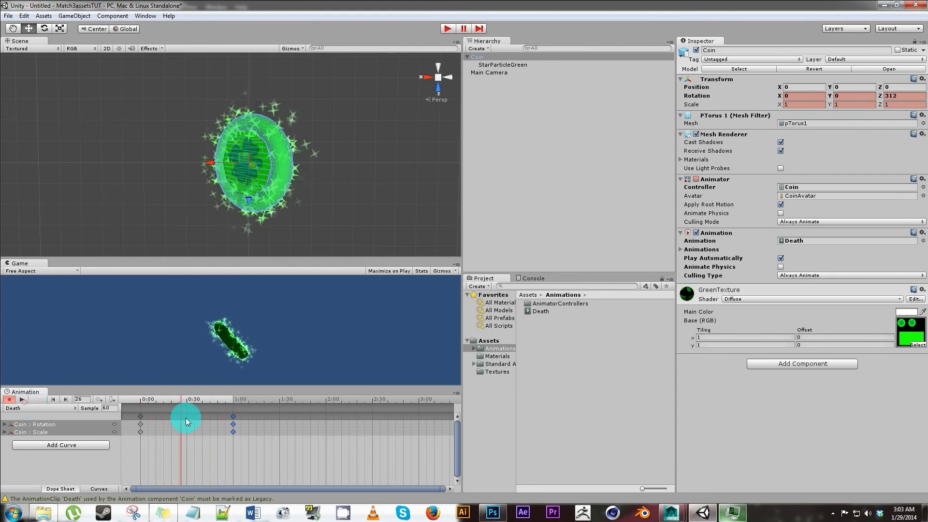
drag(263, 454, 425, 451)
drag(322, 415, 423, 418)
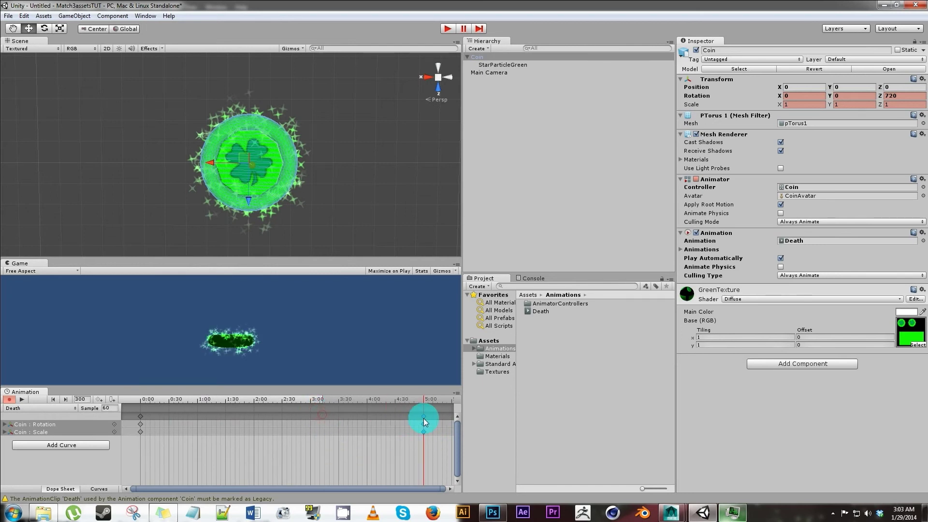
click(21, 399)
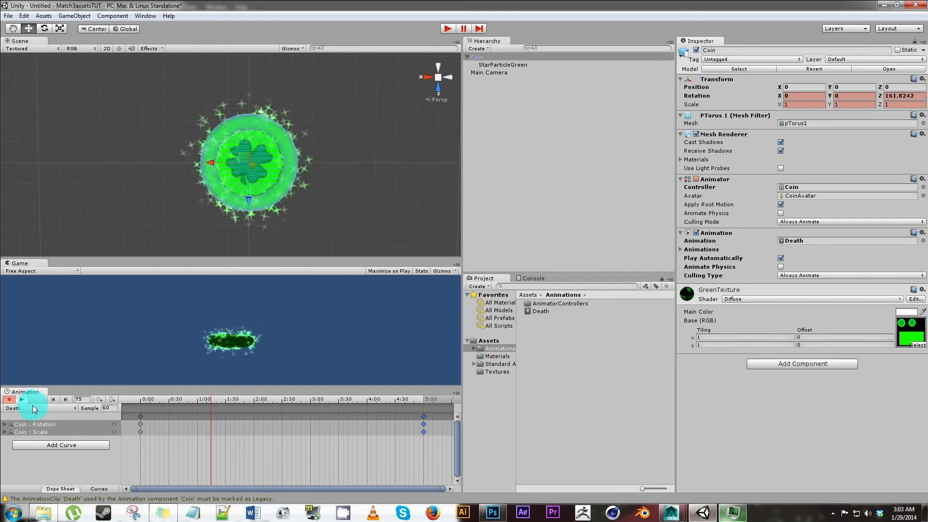
Step: Stop the StarParticleGreen preview, replay the clip, and return end keys to 1:00
click(502, 65)
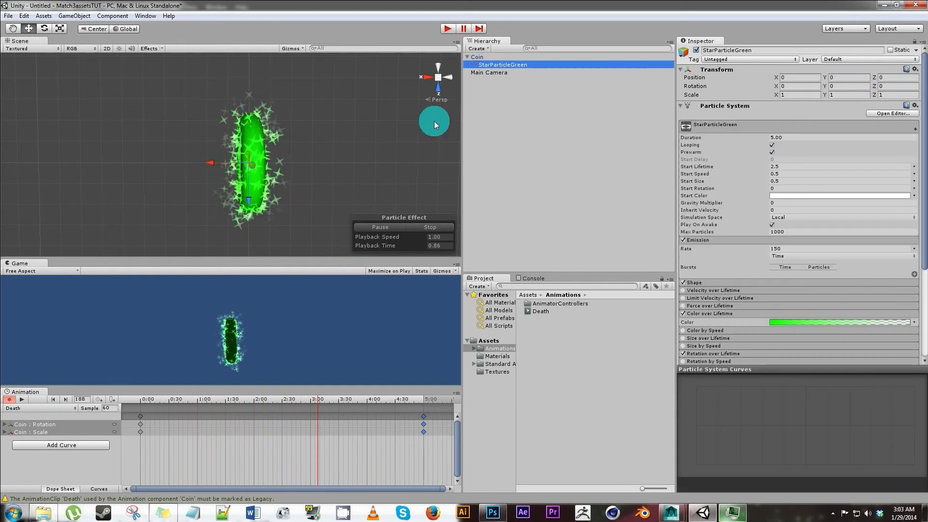
click(413, 227)
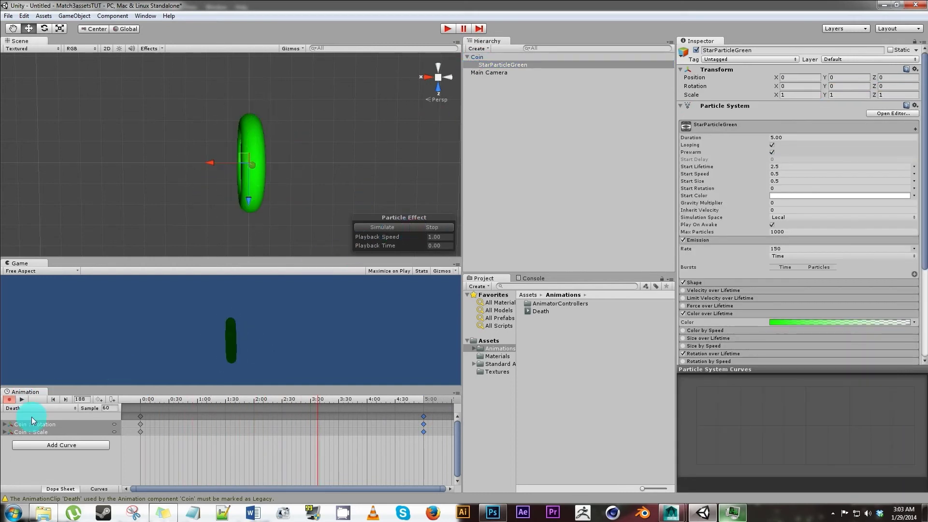
click(9, 399)
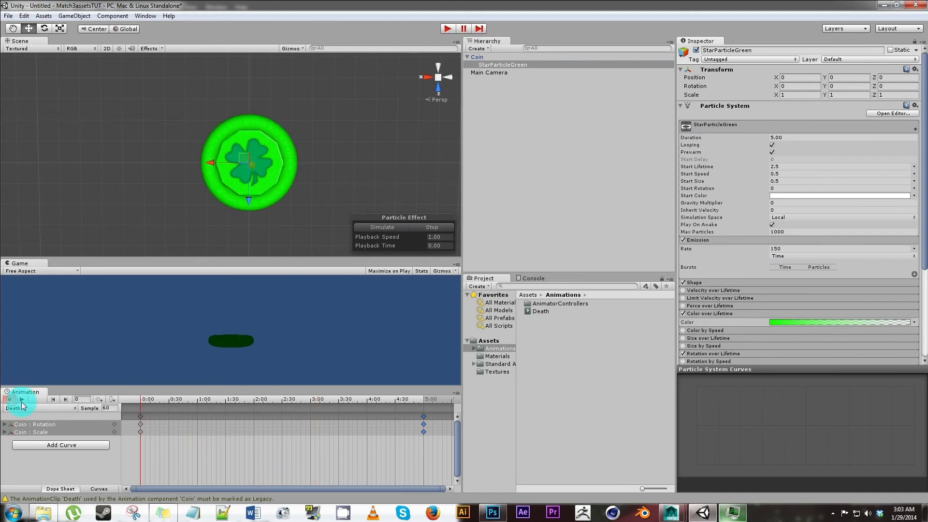
click(22, 401)
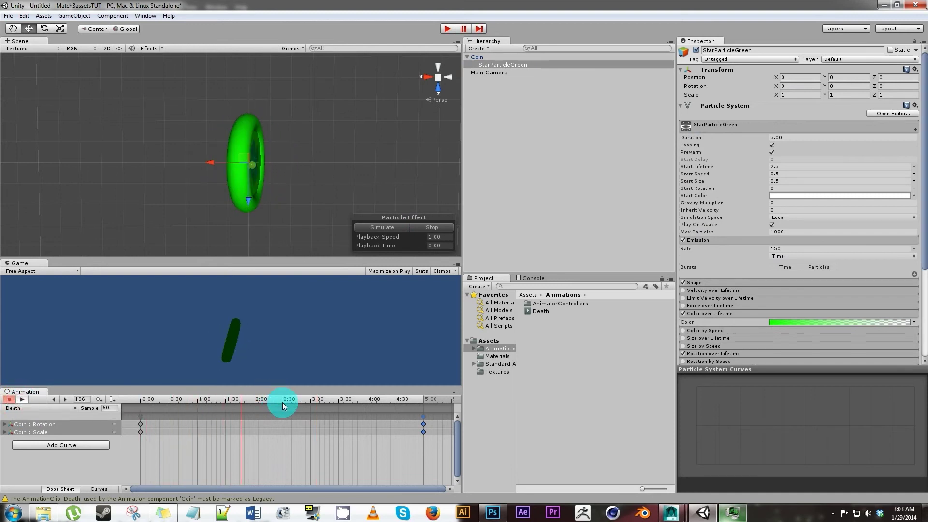
click(22, 400)
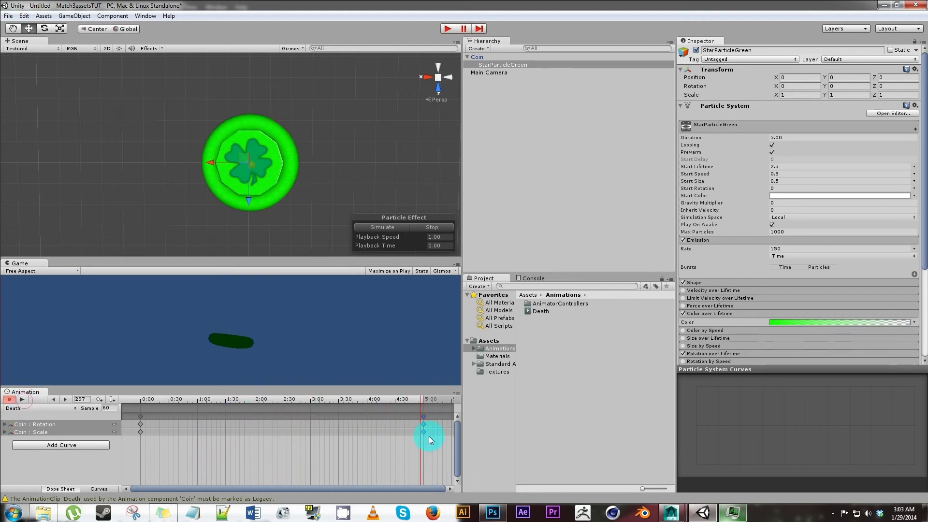
drag(425, 416, 196, 423)
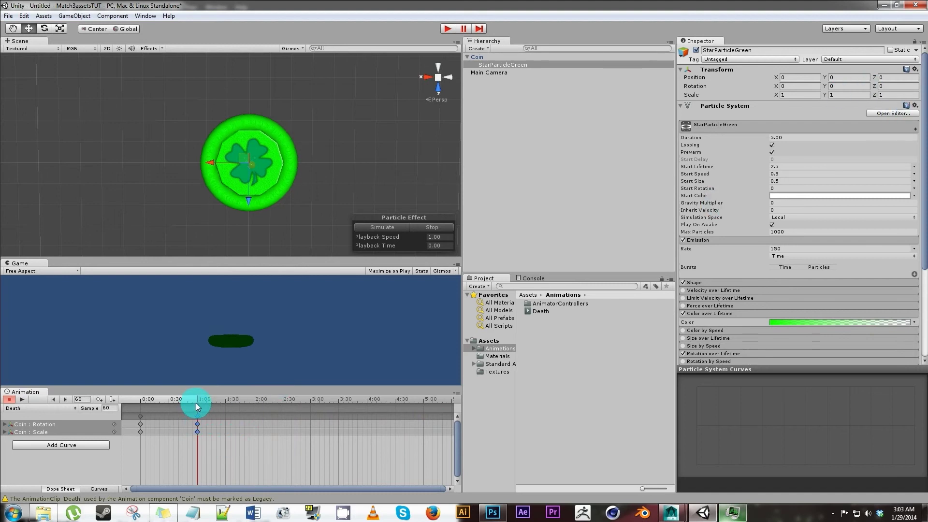
Step: Select the Coin Scale track and set Scale X, Y and Z to 0
click(894, 86)
click(74, 424)
click(58, 433)
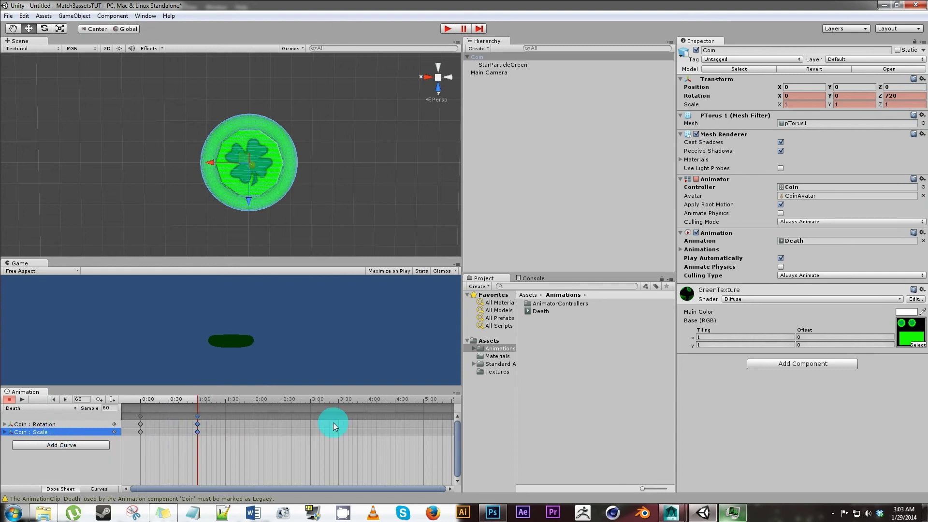
click(810, 102)
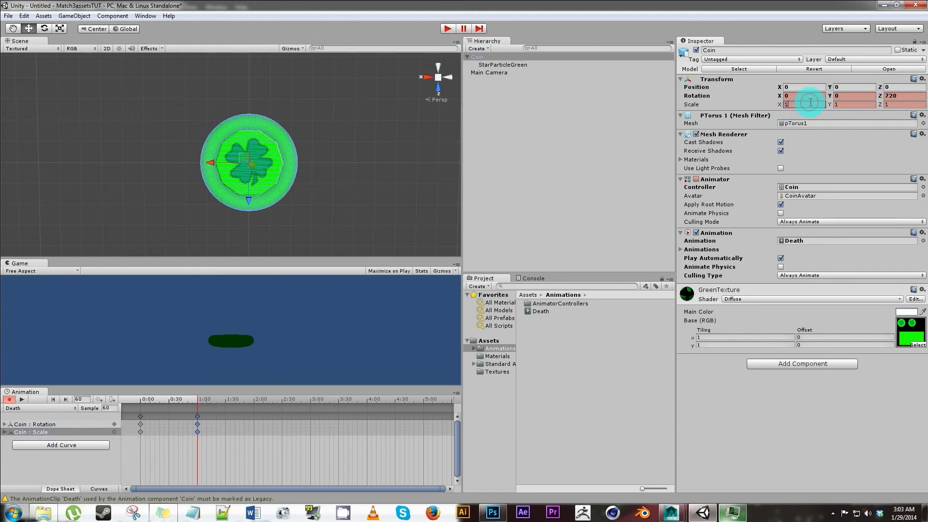
text(0)
key(Tab)
text(0)
key(Tab)
text(0)
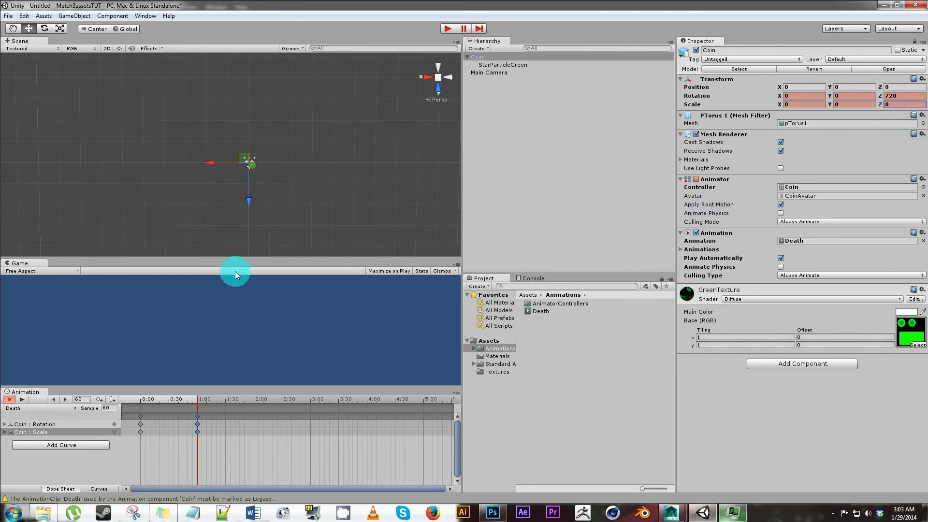
Step: Test the Death clip with end keys at 0:30, then restore them to 1:00
click(22, 400)
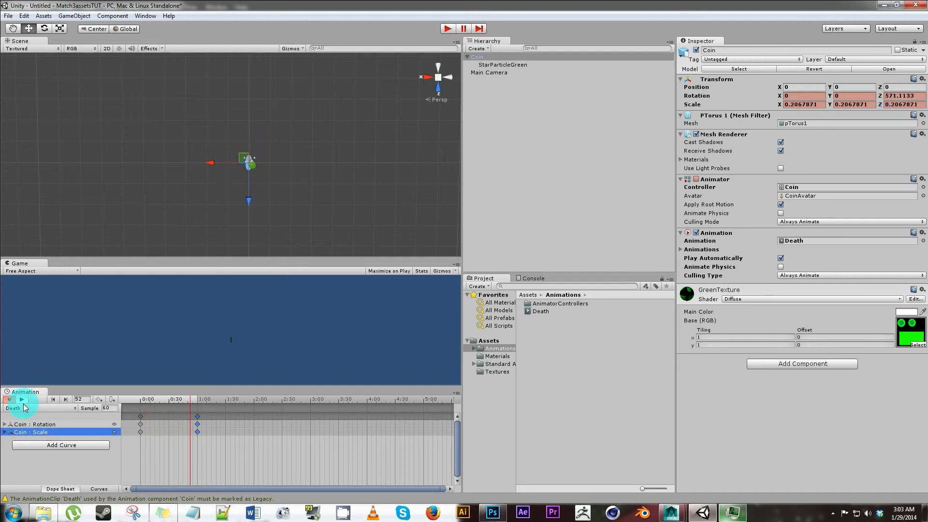
click(22, 399)
drag(202, 449, 167, 422)
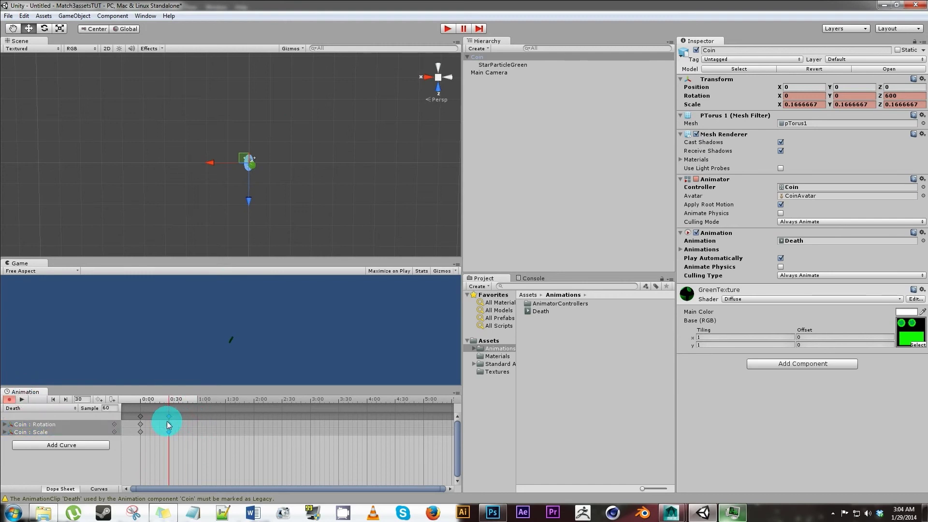
click(22, 399)
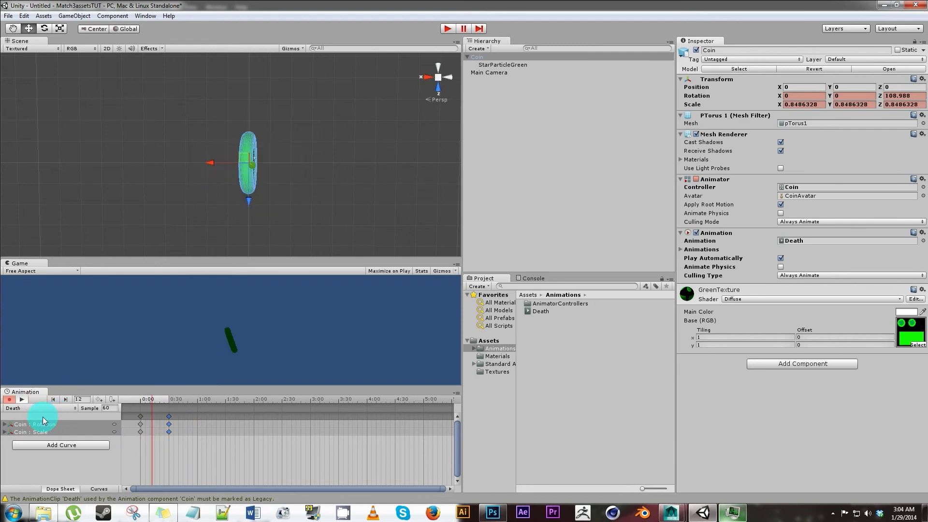
drag(151, 441, 197, 424)
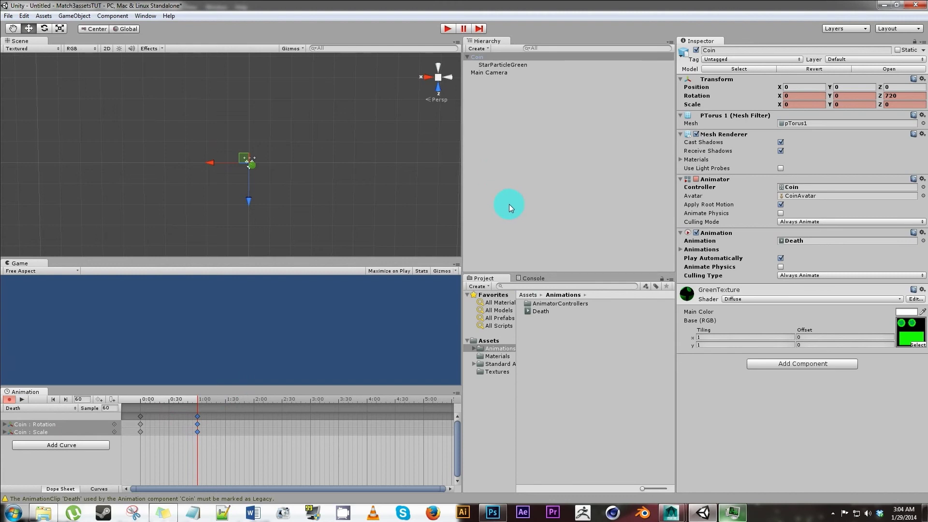
Step: Stop animation recording and select StarParticleGreen to view its particle settings and Renderer
click(8, 399)
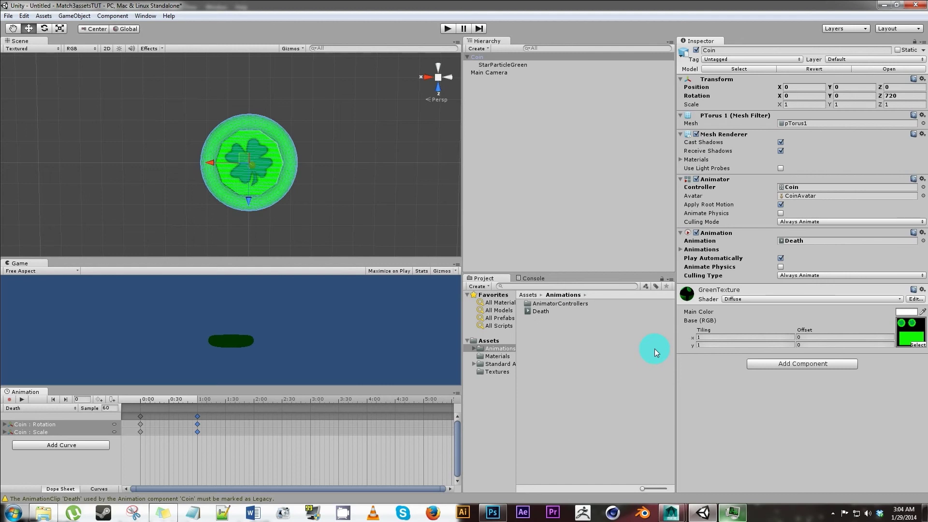
click(497, 57)
click(503, 65)
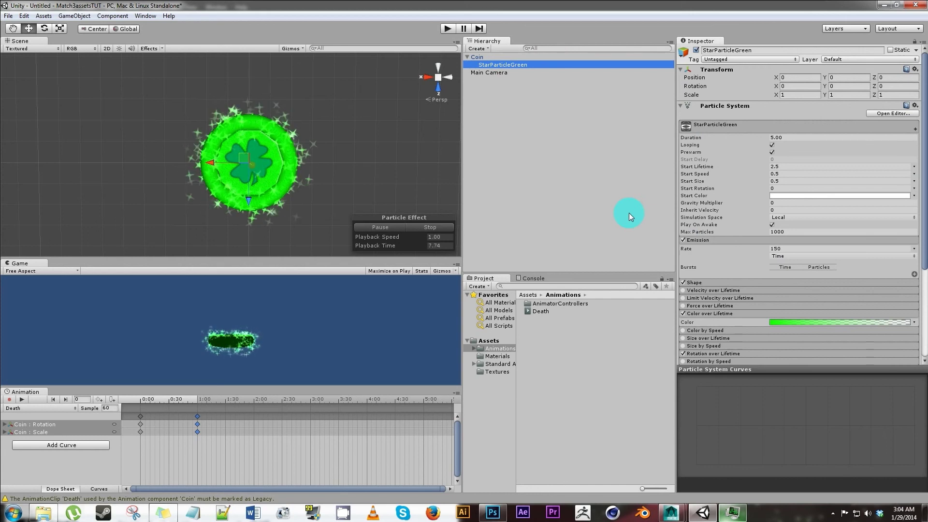
scroll(752, 207, down, 5)
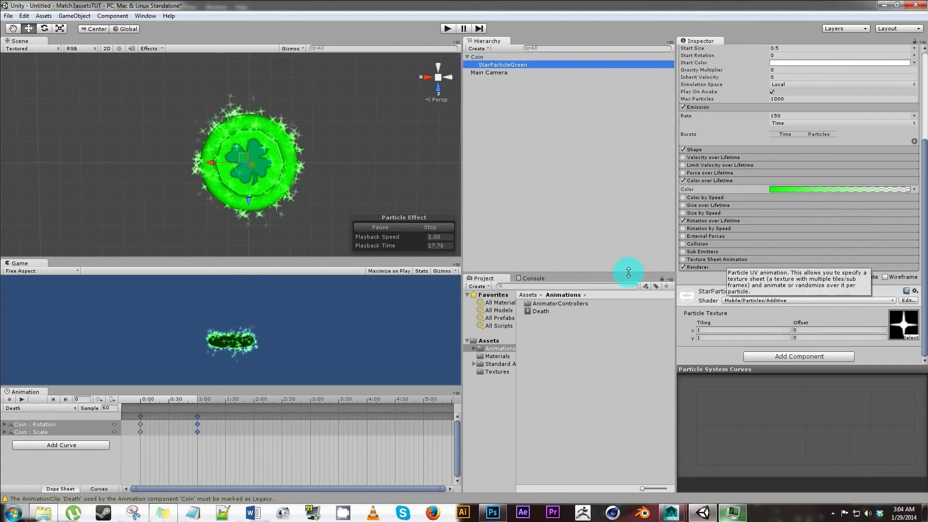
click(416, 228)
click(402, 228)
click(414, 225)
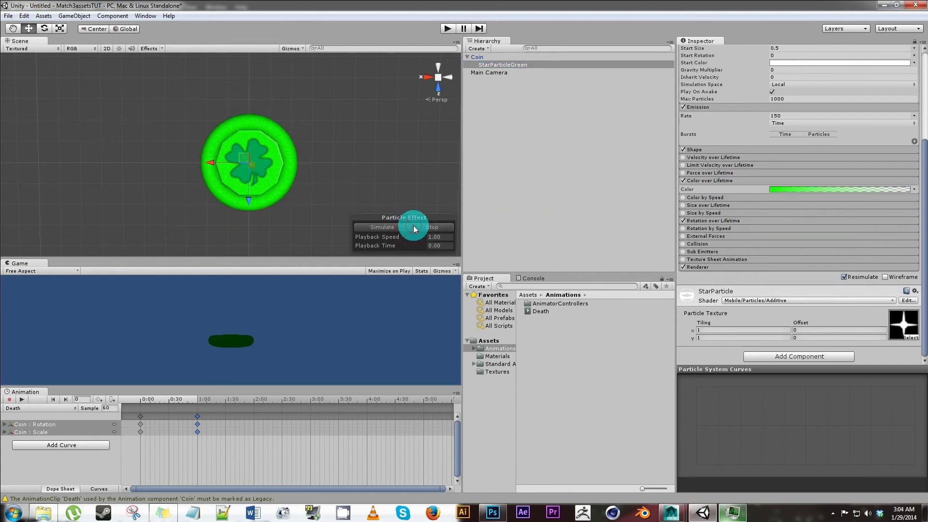
click(914, 141)
drag(817, 141, 454, 161)
drag(239, 178, 348, 257)
click(380, 227)
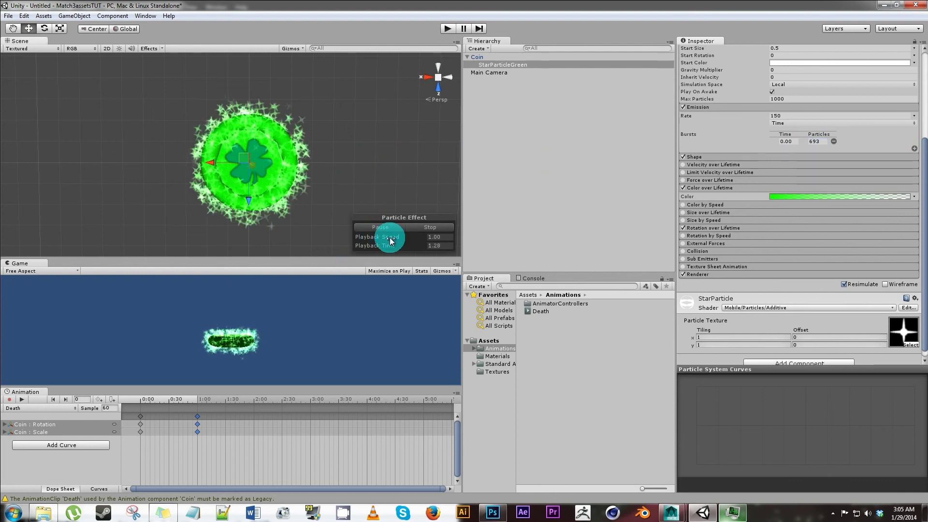
click(431, 230)
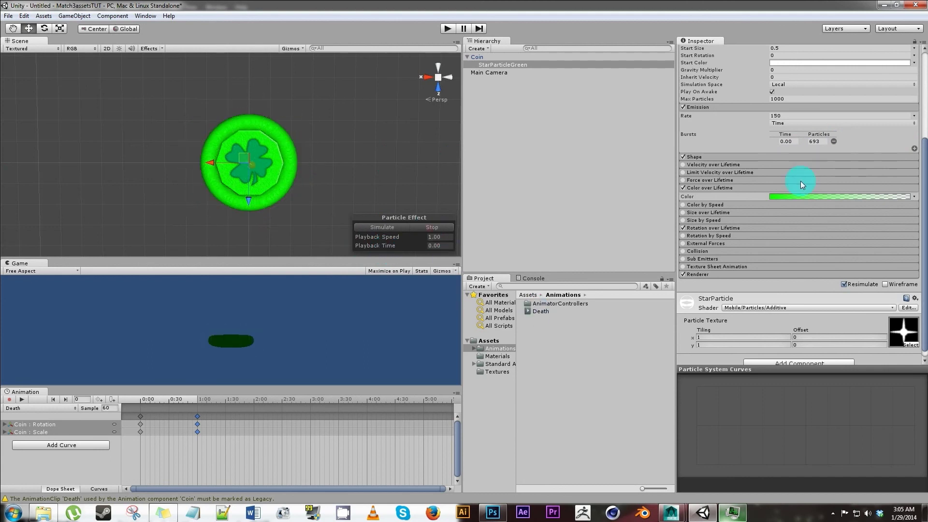
click(834, 141)
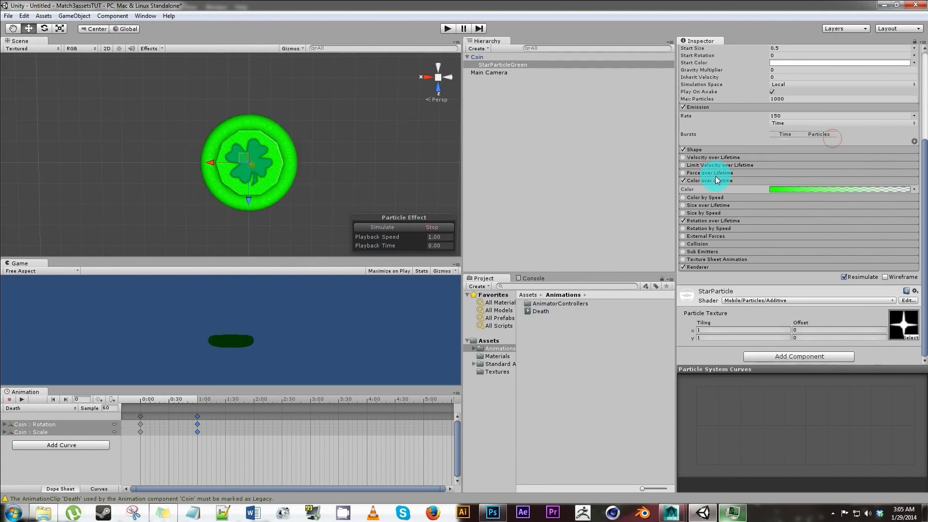